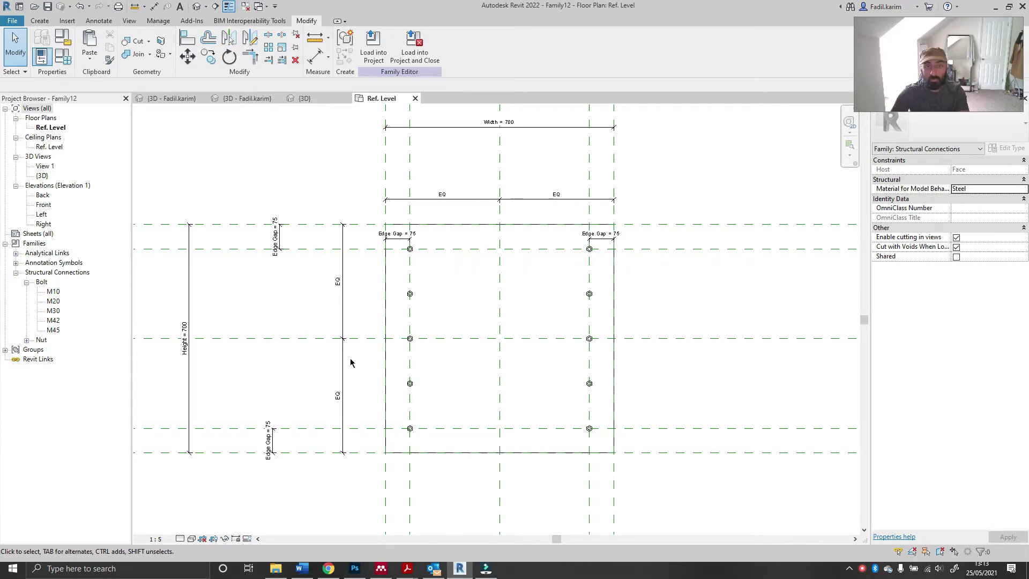
Step: Switch from the Ref. Level plan to the {3D} view of the bolted steel plate
{"action": "left_click", "coordinate": [198, 7]}
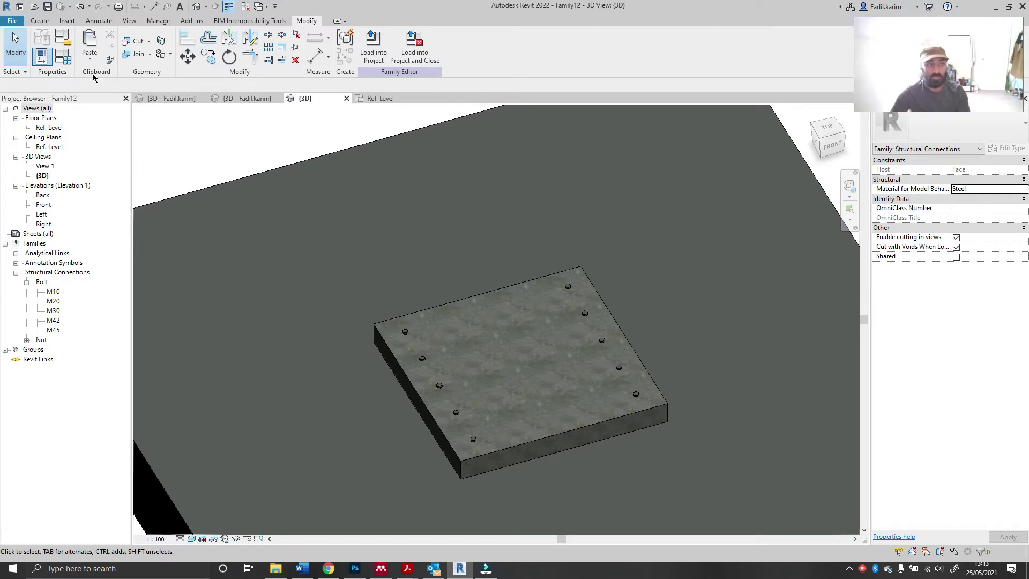
Step: In Family Types, set Bolt Size to M30, No. Bolts to 3, Height 600 and Width 500, then apply
{"action": "left_click", "coordinate": [63, 56]}
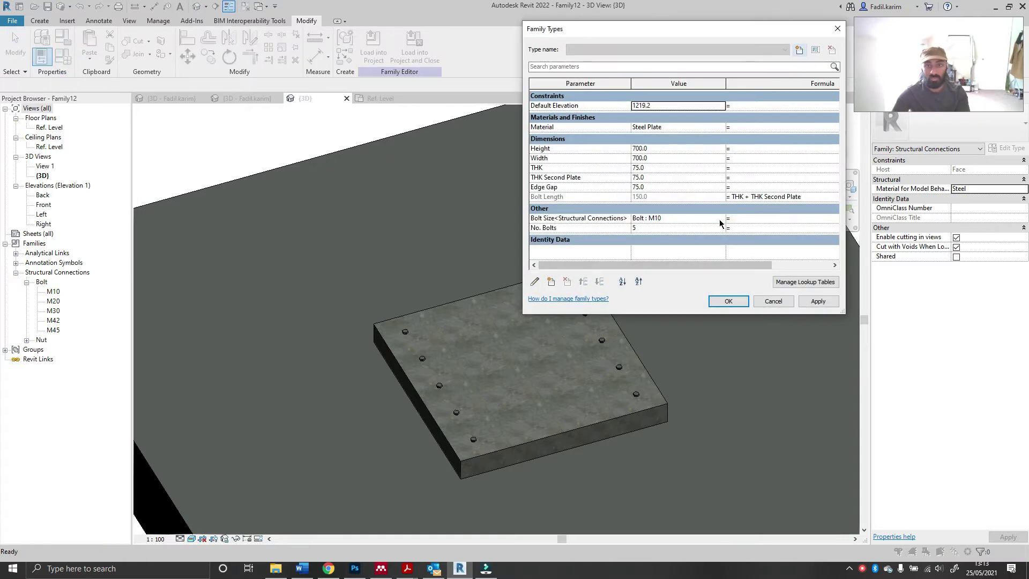
{"action": "left_click", "coordinate": [697, 218]}
{"action": "left_click", "coordinate": [721, 218]}
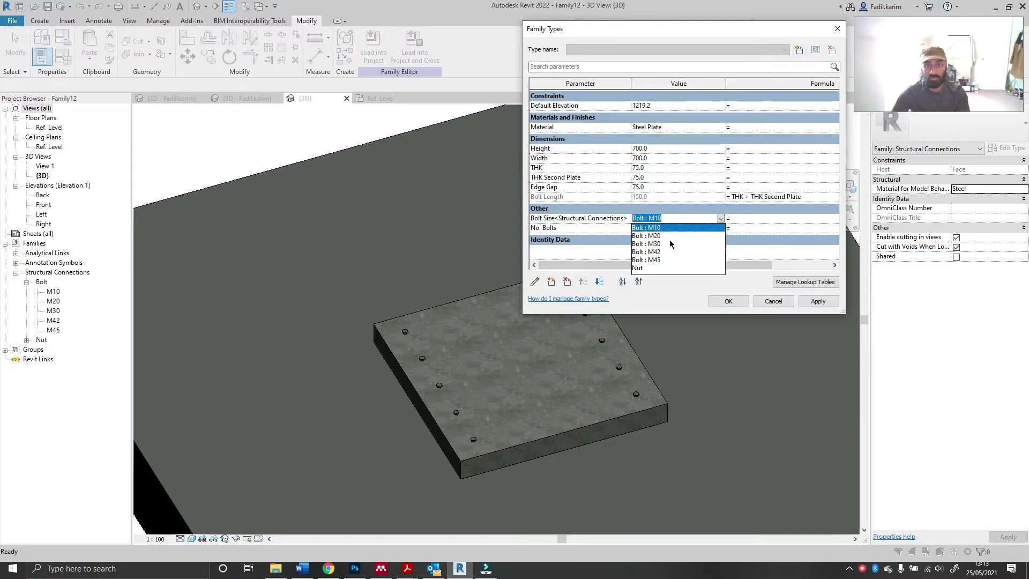
{"action": "left_click", "coordinate": [670, 244]}
{"action": "left_click", "coordinate": [697, 228]}
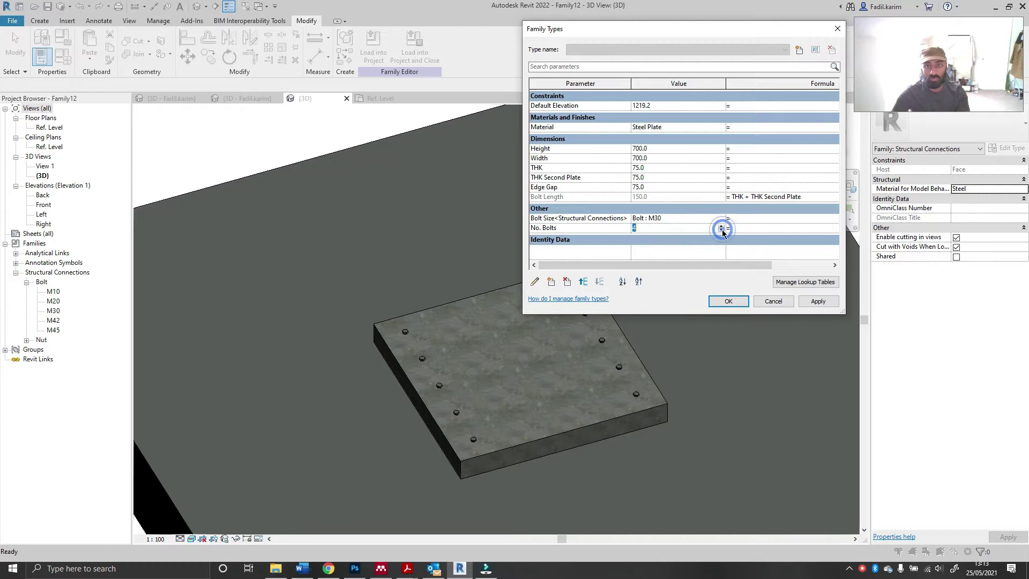
{"action": "left_click", "coordinate": [721, 230]}
{"action": "left_click", "coordinate": [721, 230]}
{"action": "left_click", "coordinate": [707, 149]}
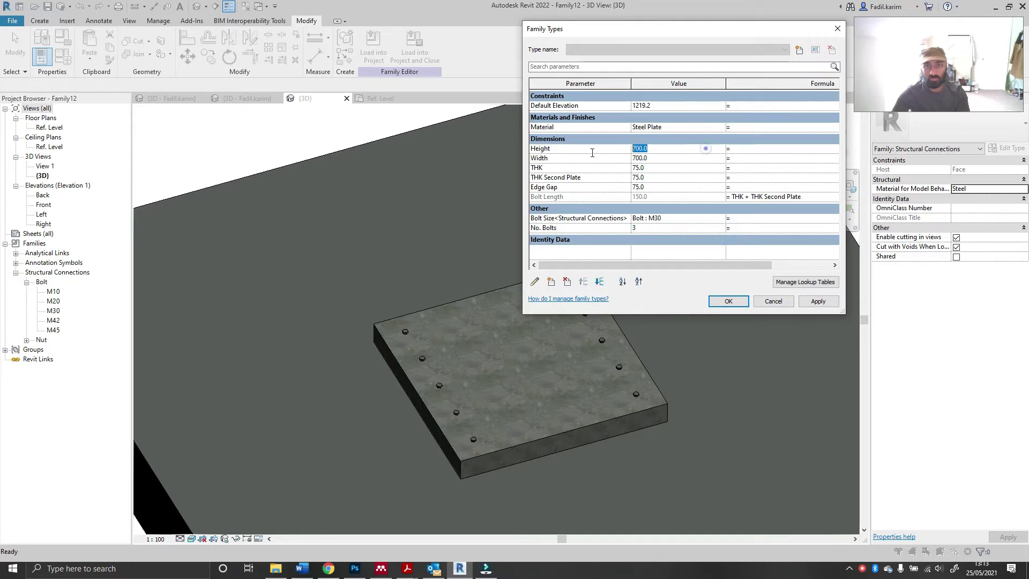
{"action": "left_click", "coordinate": [674, 159]}
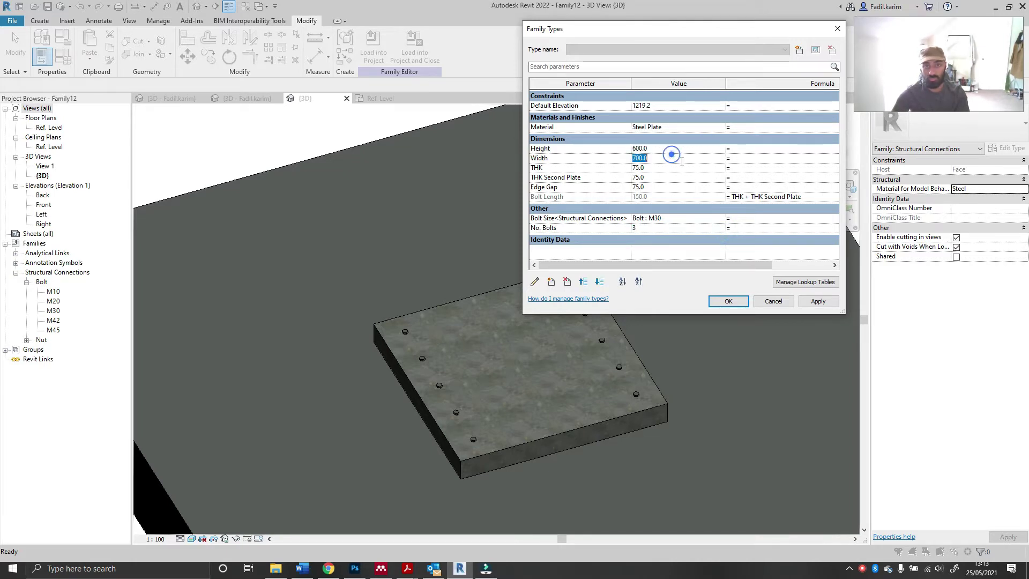
{"action": "type", "text": "500"}
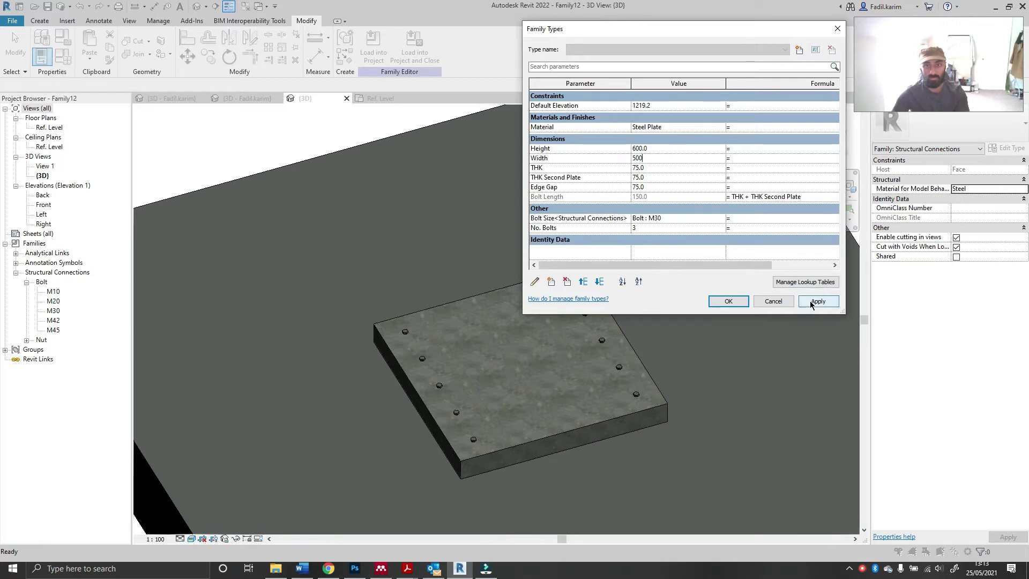
{"action": "left_click", "coordinate": [812, 302]}
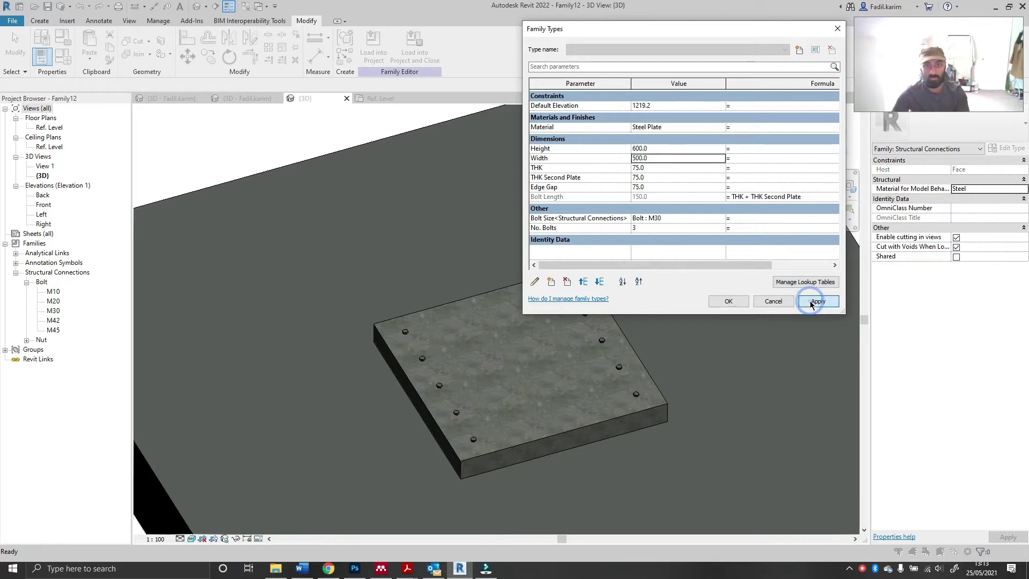
{"action": "left_click", "coordinate": [733, 301]}
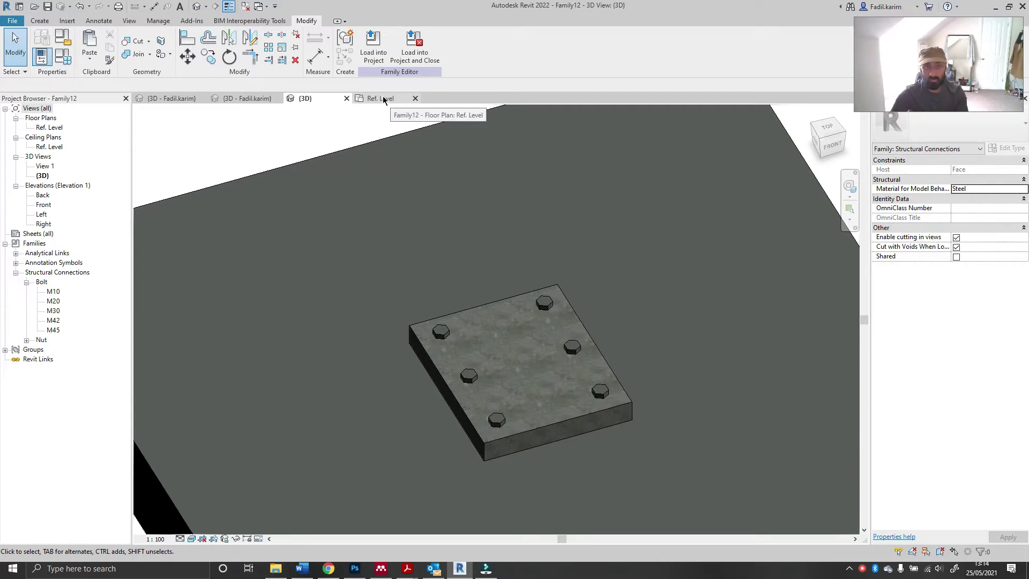
Step: Return to the Ref. Level plan and zoom to view the 500 × 600 six-bolt plate
{"action": "left_click", "coordinate": [384, 100]}
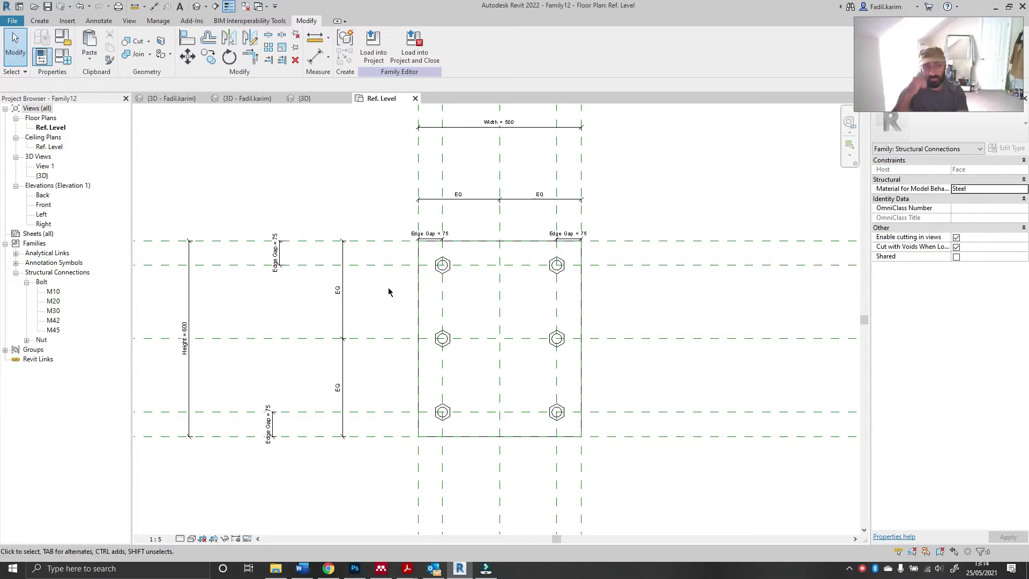
{"action": "scroll", "coordinate": [409, 304], "scroll_direction": "down", "scroll_amount": 4}
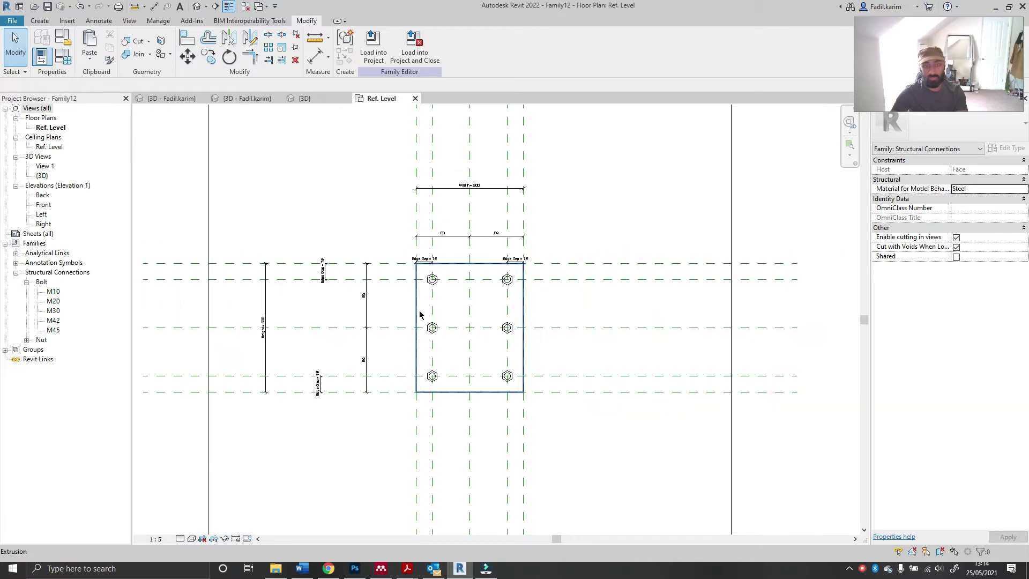
{"action": "scroll", "coordinate": [436, 305], "scroll_direction": "up", "scroll_amount": 3}
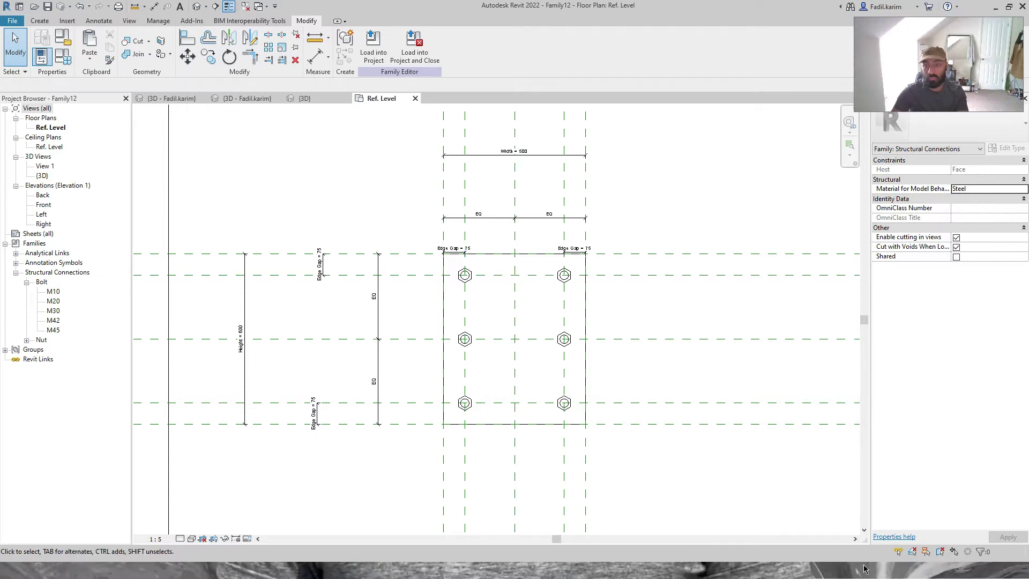
{"action": "left_click", "coordinate": [861, 569]}
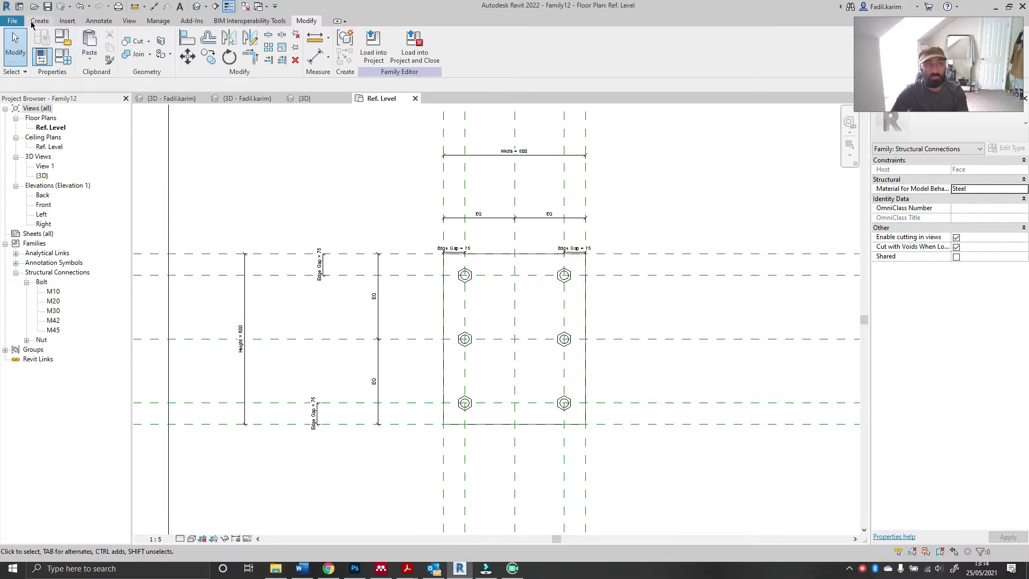
Step: Create a new family from the Metric Generic Model face based.rft template
{"action": "left_click", "coordinate": [13, 21]}
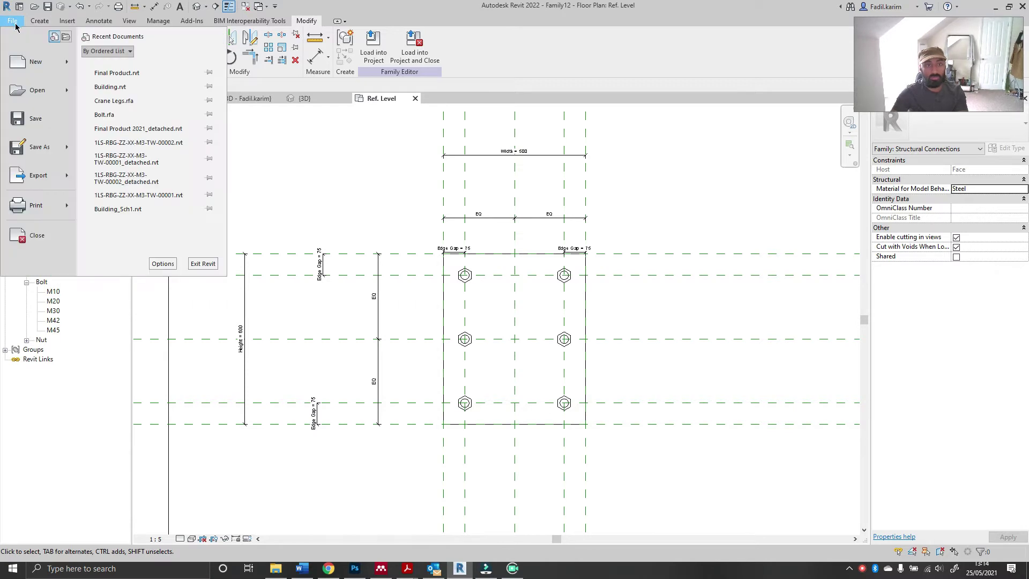
{"action": "mouse_move", "coordinate": [26, 72]}
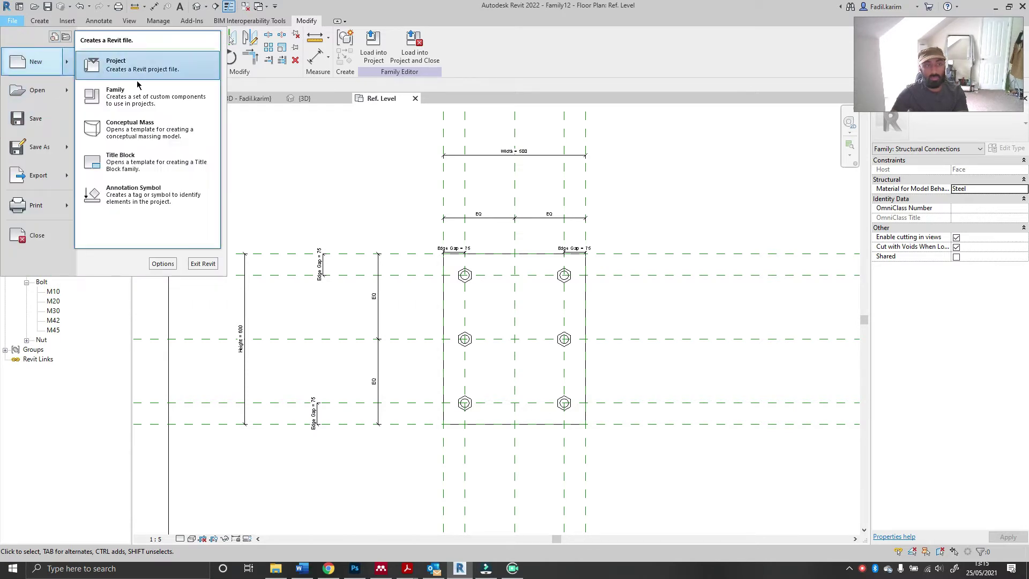
{"action": "left_click", "coordinate": [135, 101]}
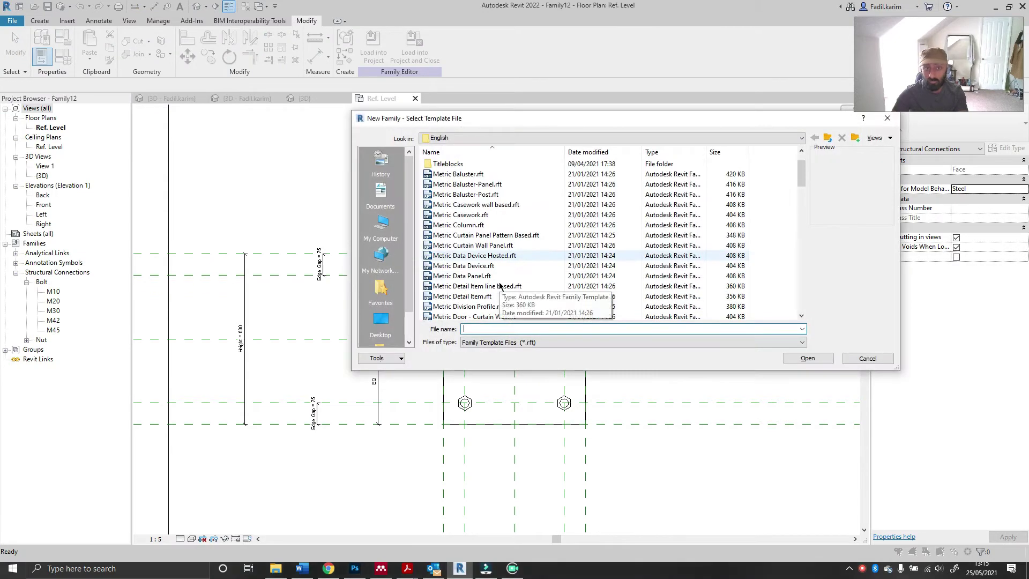
{"action": "scroll", "coordinate": [500, 282], "scroll_direction": "down", "scroll_amount": 1}
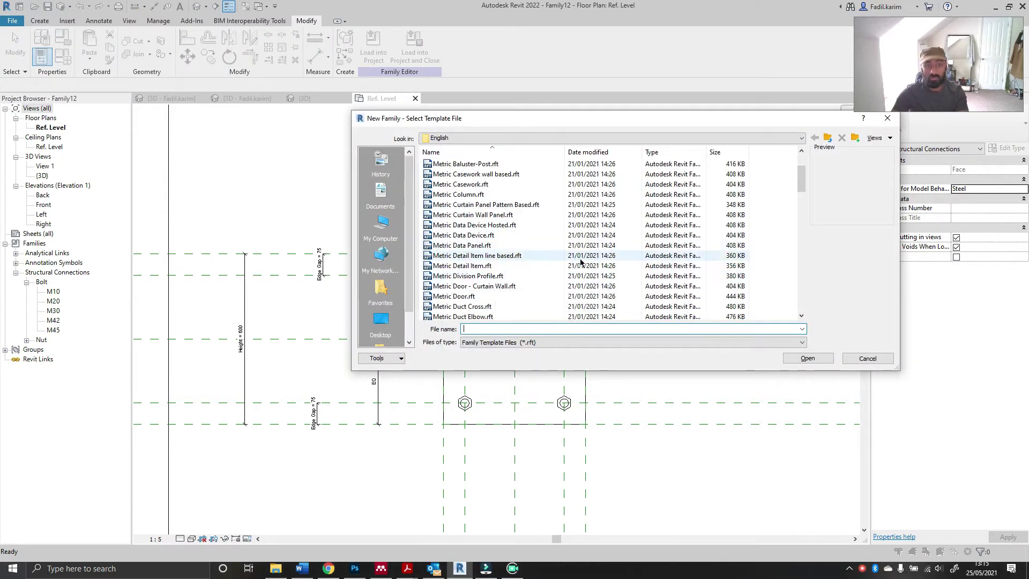
{"action": "scroll", "coordinate": [536, 295], "scroll_direction": "down", "scroll_amount": 4}
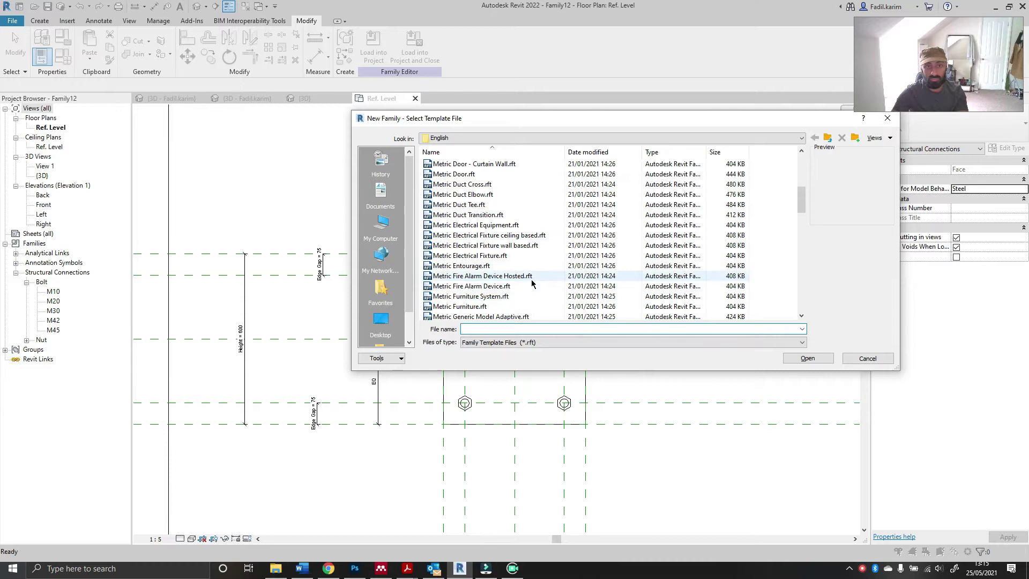
{"action": "scroll", "coordinate": [536, 300], "scroll_direction": "down", "scroll_amount": 1}
{"action": "scroll", "coordinate": [536, 299], "scroll_direction": "down", "scroll_amount": 3}
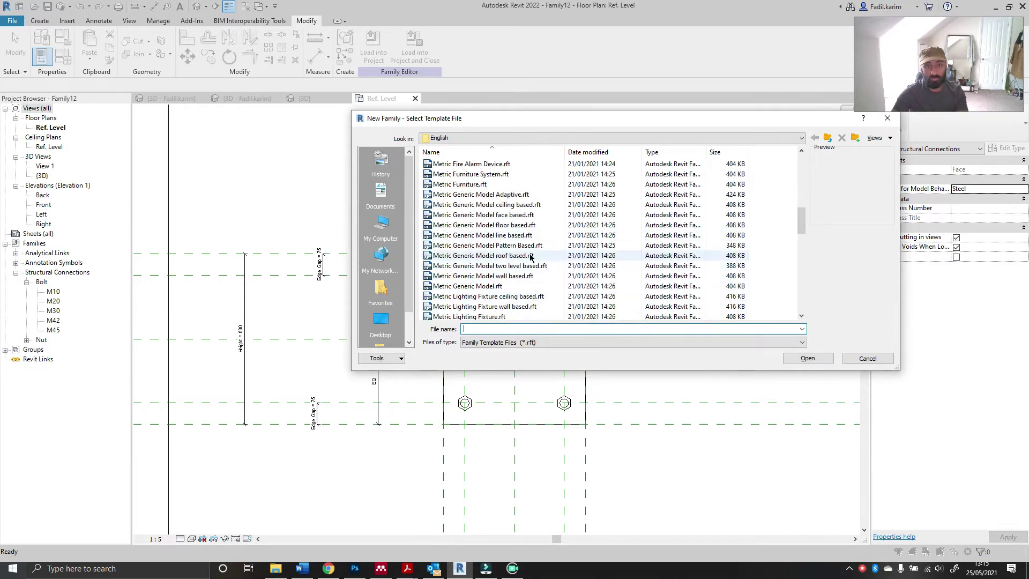
{"action": "double_click", "coordinate": [514, 216]}
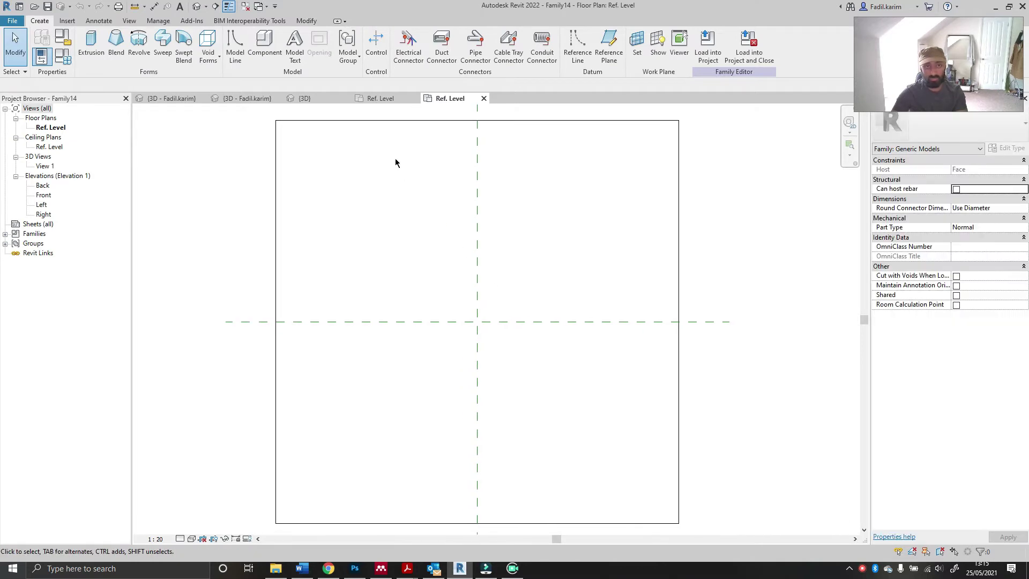
Step: Start the Reference Plane tool (RP) in Pick Lines mode with a 200 offset
{"action": "left_click", "coordinate": [378, 100]}
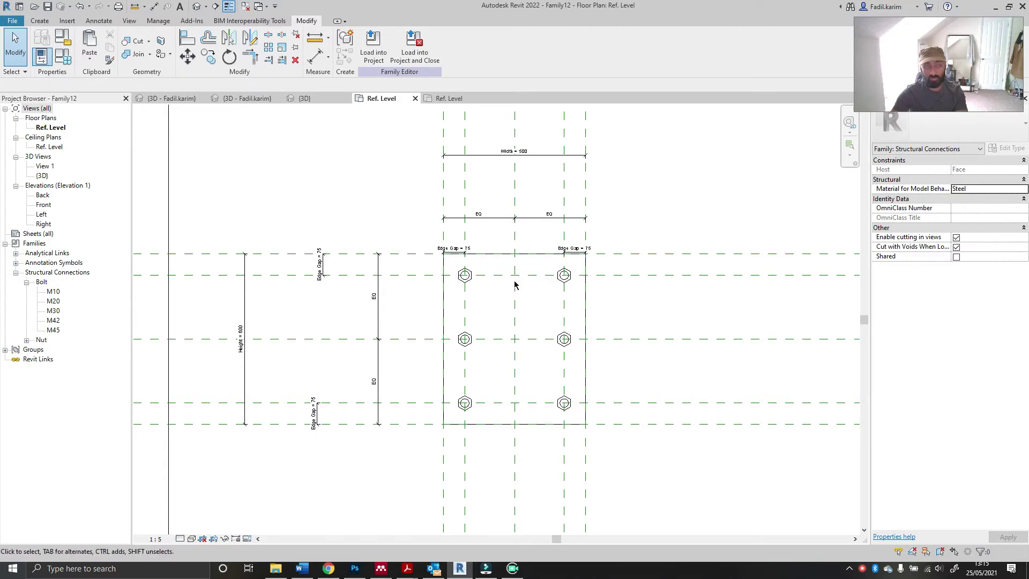
{"action": "left_click", "coordinate": [449, 100]}
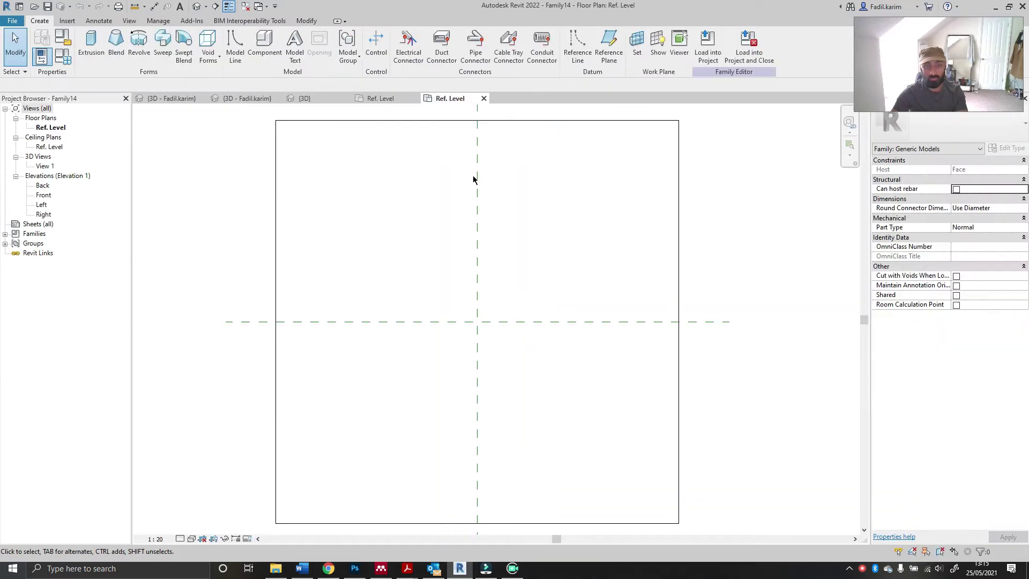
{"action": "middle_click_drag", "start_coordinate": [521, 262], "coordinate": [510, 268]}
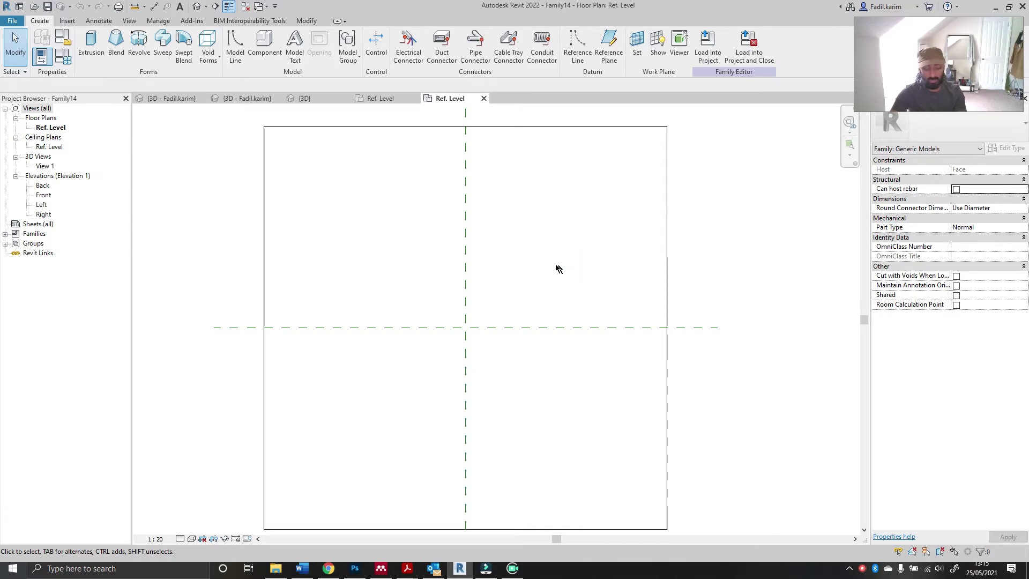
{"action": "left_click", "coordinate": [466, 218]}
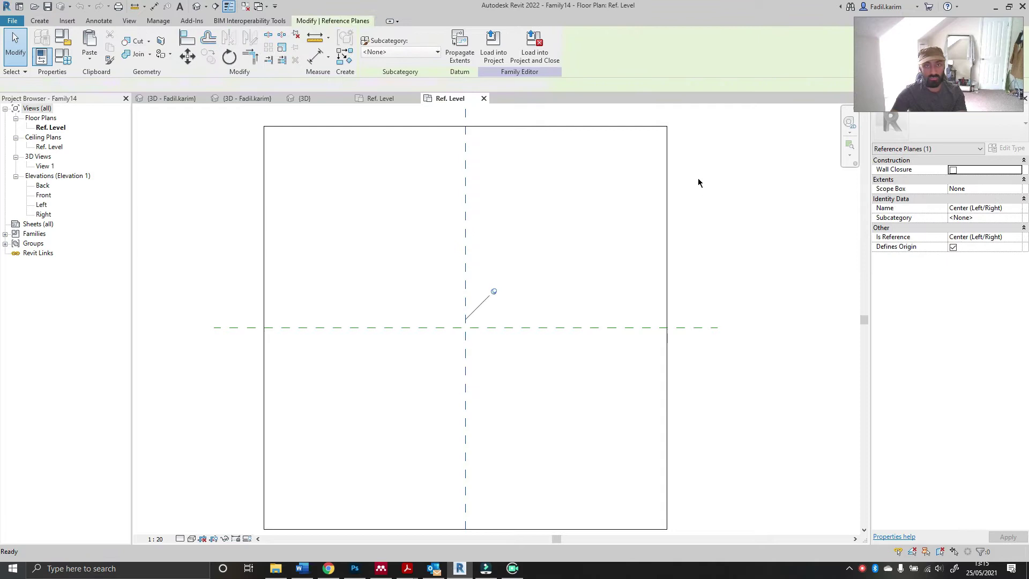
{"action": "key", "text": "r"}
{"action": "key", "text": "p"}
{"action": "left_click", "coordinate": [379, 35]}
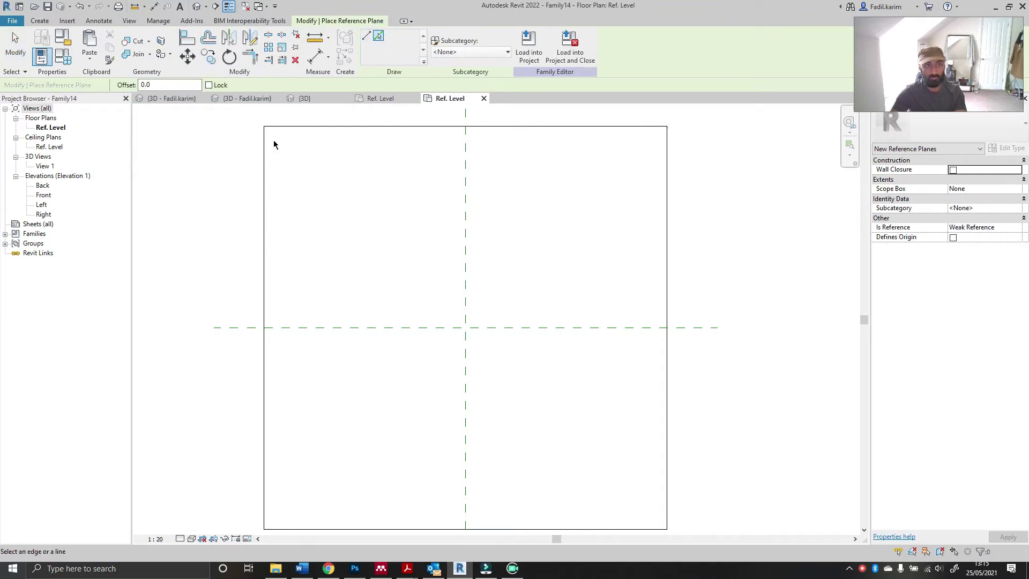
{"action": "double_click", "coordinate": [171, 84]}
{"action": "type", "text": "200"}
Step: Place four vertical and four horizontal reference planes at 200 spacing around the centre planes
{"action": "left_click", "coordinate": [461, 256]}
{"action": "left_click", "coordinate": [428, 254]}
{"action": "left_click", "coordinate": [468, 256]}
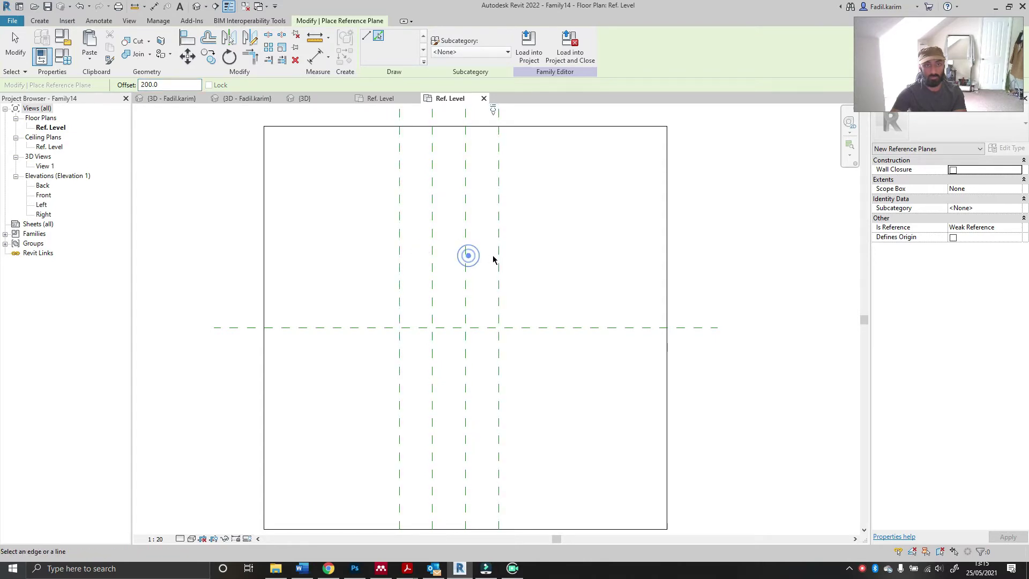
{"action": "left_click", "coordinate": [502, 255]}
{"action": "left_click", "coordinate": [570, 321]}
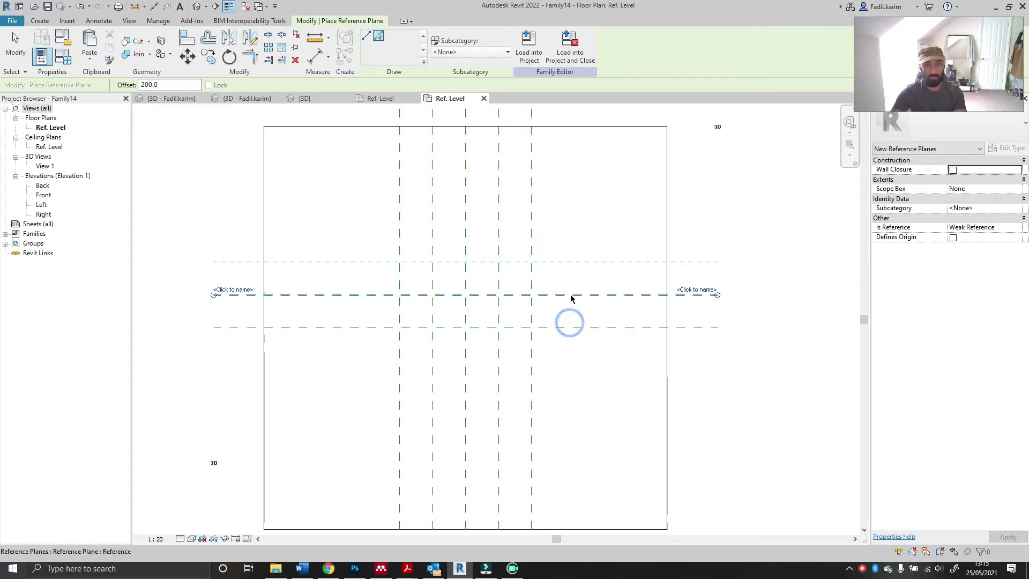
{"action": "left_click", "coordinate": [569, 294]}
{"action": "left_click", "coordinate": [578, 331]}
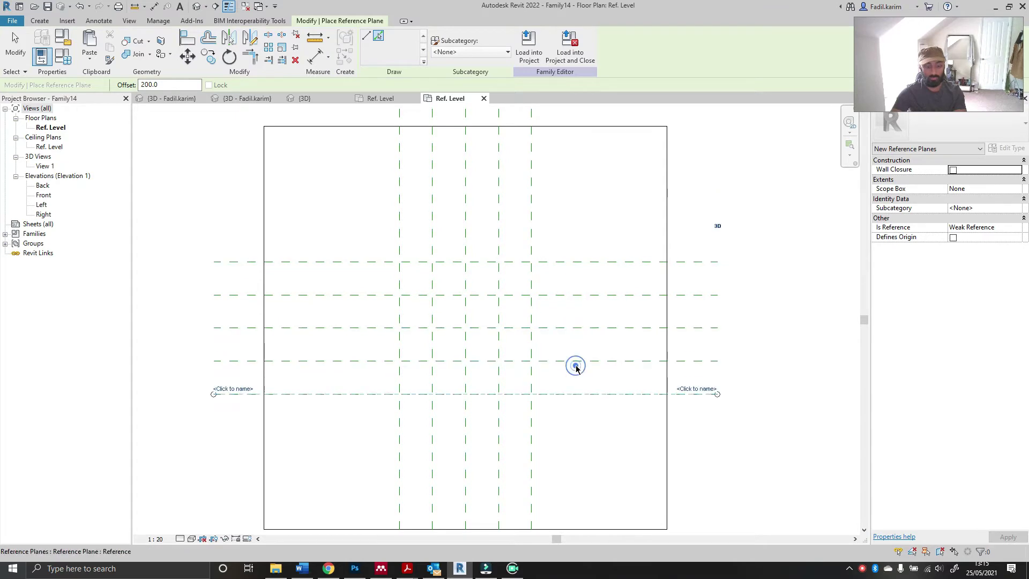
{"action": "left_click", "coordinate": [577, 365]}
{"action": "key", "text": "Escape"}
{"action": "key", "text": "Escape"}
Step: Add aligned (DI) 400 | 400 dimension strings across the vertical and horizontal reference planes
{"action": "key", "text": "d"}
{"action": "key", "text": "i"}
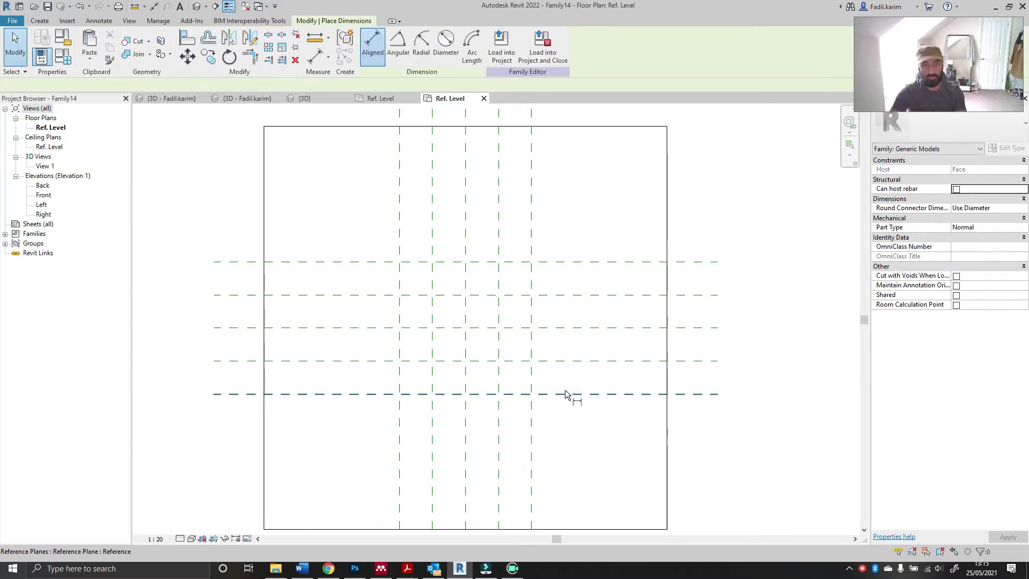
{"action": "left_click", "coordinate": [569, 394]}
{"action": "left_click", "coordinate": [567, 327]}
{"action": "left_click", "coordinate": [579, 262]}
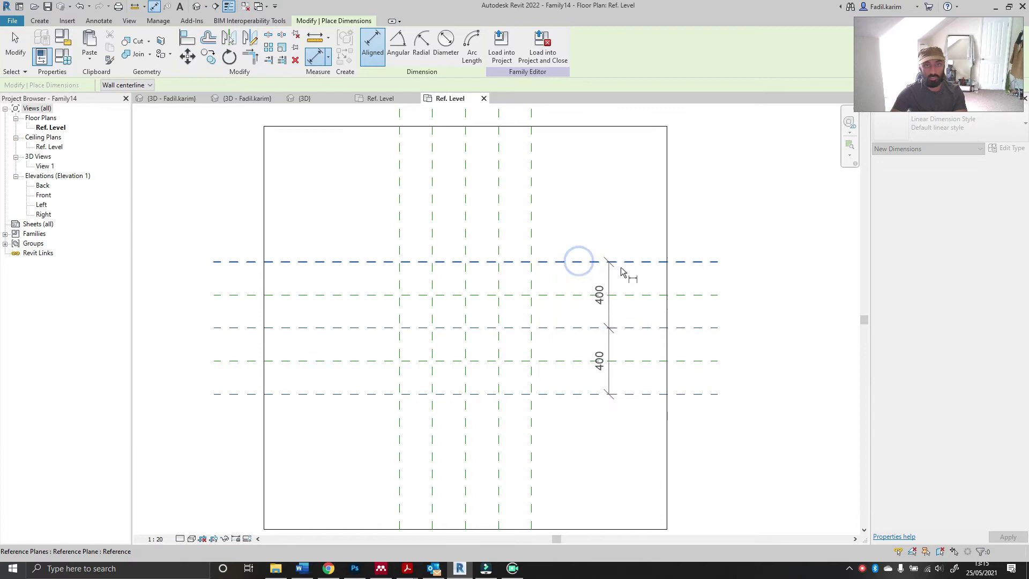
{"action": "left_click", "coordinate": [632, 274]}
{"action": "left_click", "coordinate": [532, 234]}
{"action": "left_click", "coordinate": [466, 229]}
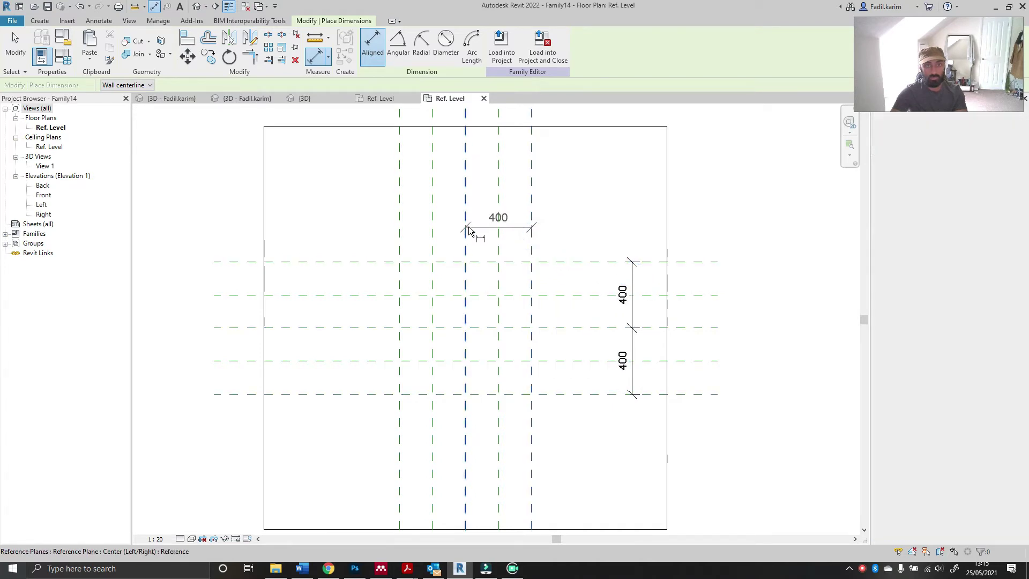
{"action": "left_click", "coordinate": [401, 222]}
{"action": "left_click", "coordinate": [417, 228]}
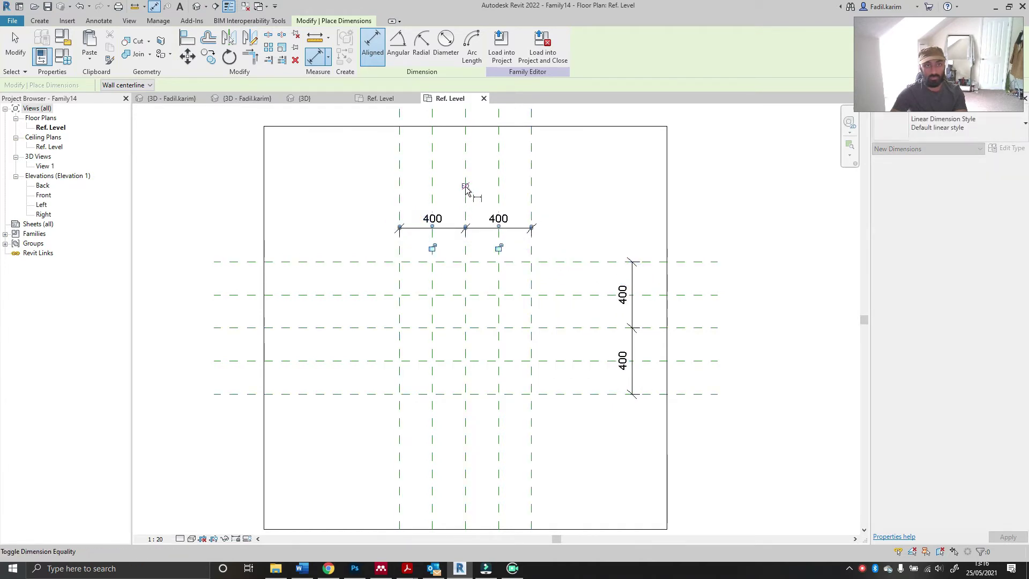
Step: Make both 400 | 400 dimension strings equal (EQ)
{"action": "left_click", "coordinate": [466, 186]}
{"action": "left_click", "coordinate": [15, 46]}
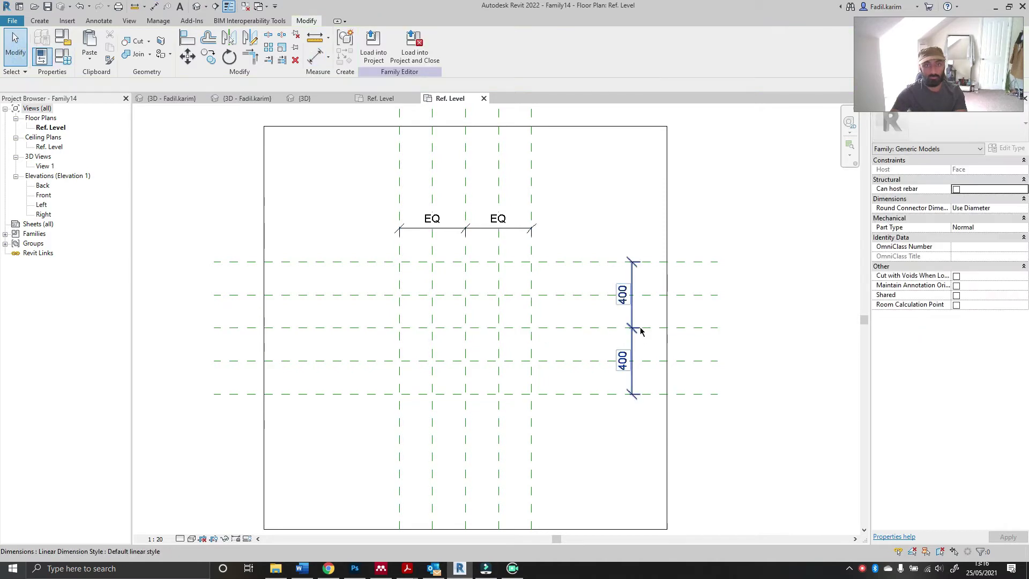
{"action": "left_click", "coordinate": [633, 310]}
{"action": "left_click", "coordinate": [588, 328]}
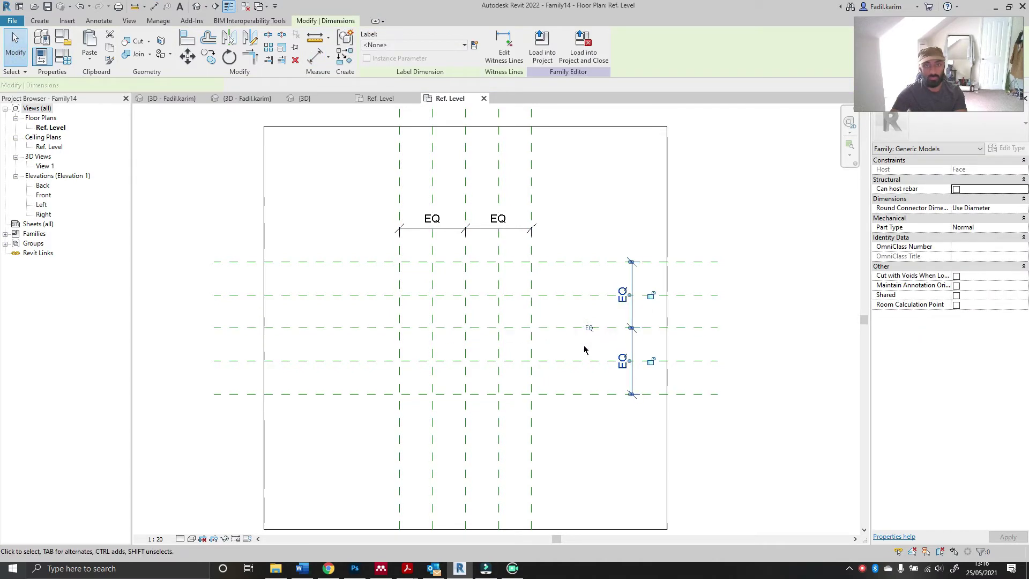
{"action": "left_click", "coordinate": [581, 345]}
Step: Add 200 aligned dimensions for the left, right and upper edge gaps
{"action": "key", "text": "i"}
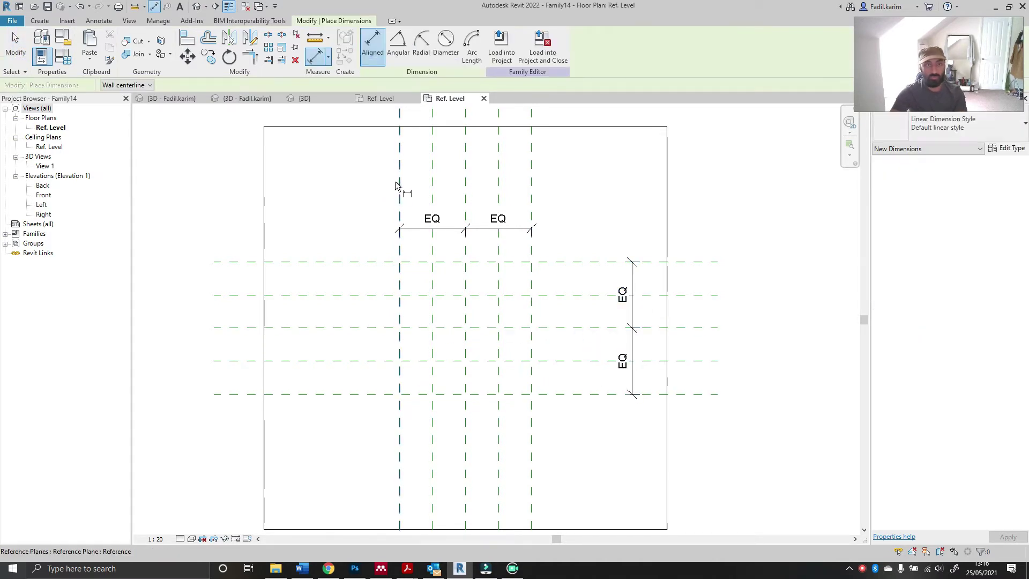
{"action": "left_click", "coordinate": [399, 181]}
{"action": "left_click", "coordinate": [432, 185]}
{"action": "left_click", "coordinate": [478, 188]}
{"action": "left_click", "coordinate": [498, 186]}
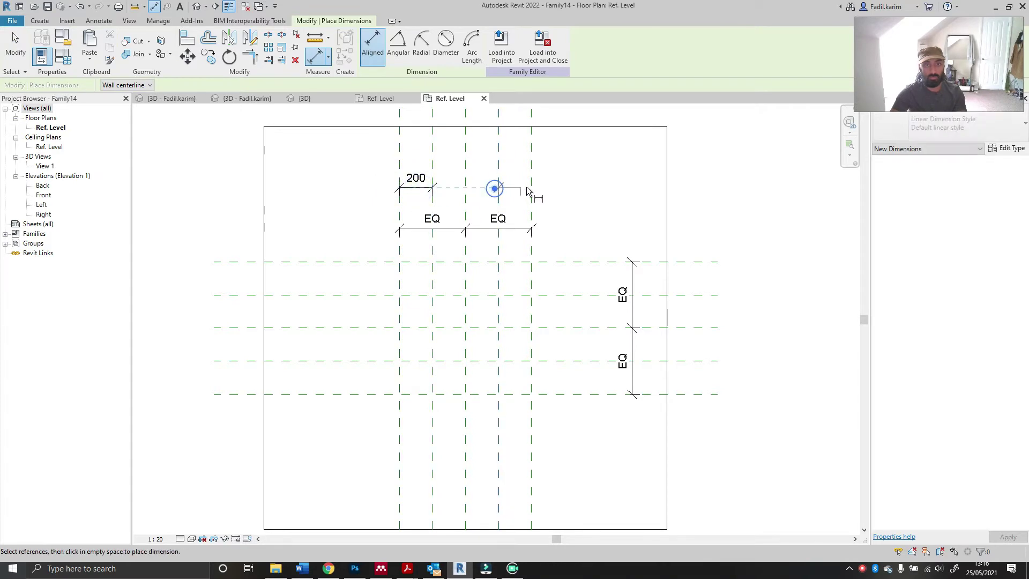
{"action": "left_click", "coordinate": [518, 185]}
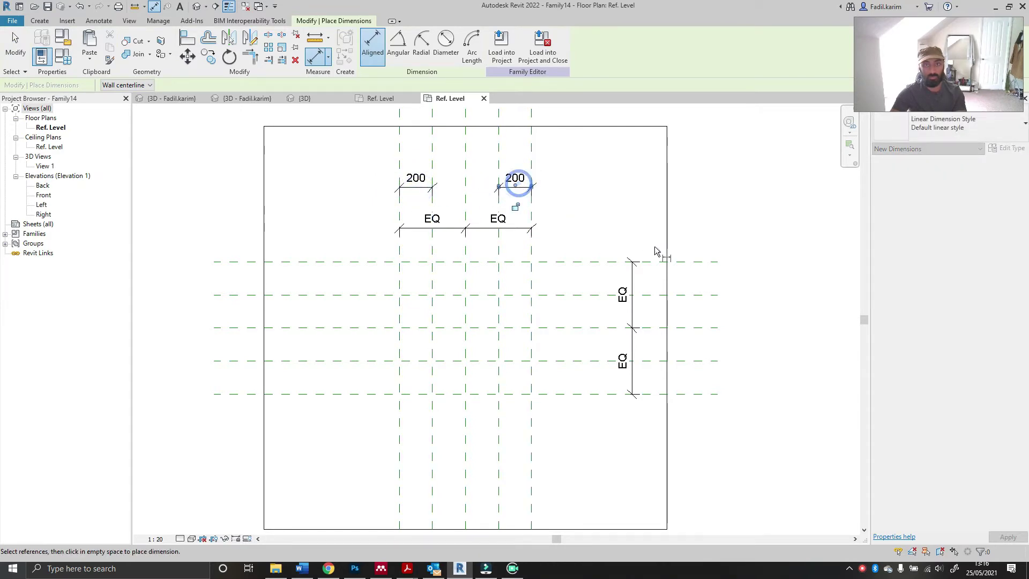
{"action": "left_click", "coordinate": [655, 262]}
{"action": "left_click", "coordinate": [654, 295]}
{"action": "left_click", "coordinate": [658, 293]}
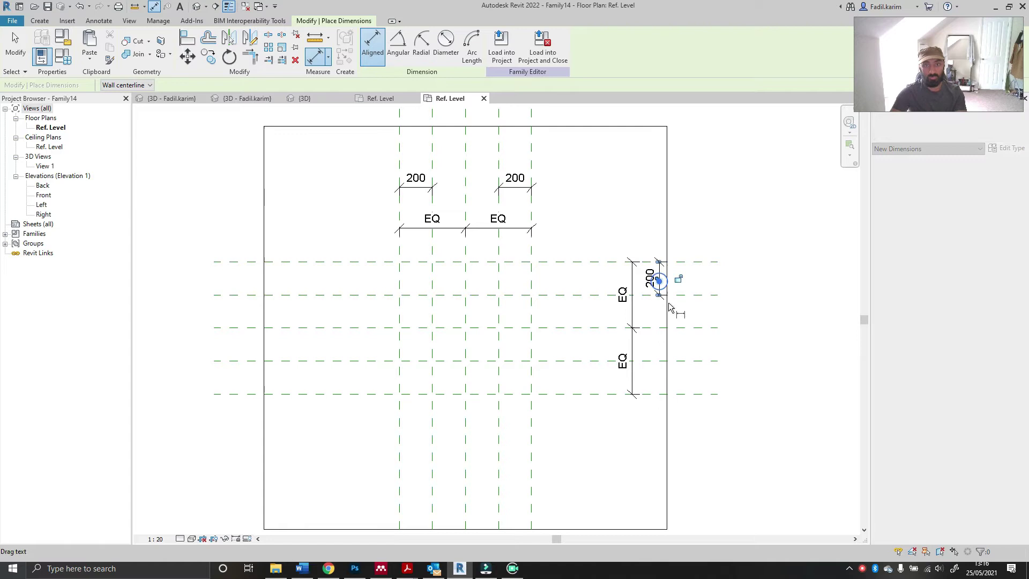
{"action": "left_click", "coordinate": [656, 361]}
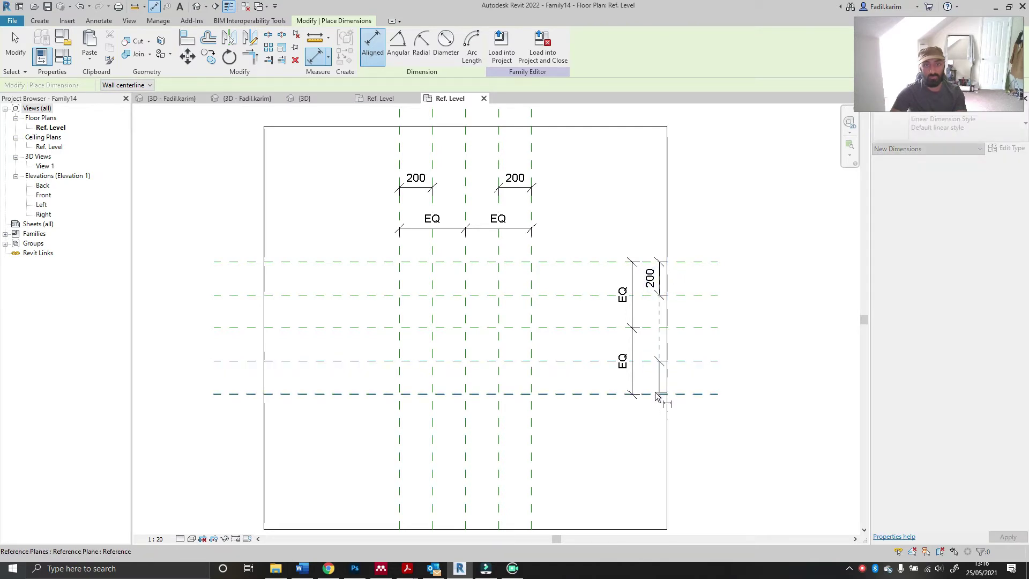
Step: Finish the lower 200 dimension and label all four 200 dimensions with a new Edge Gap parameter
{"action": "left_click", "coordinate": [657, 394]}
{"action": "left_click", "coordinate": [657, 382]}
{"action": "key", "text": "Escape"}
{"action": "key", "text": "Escape"}
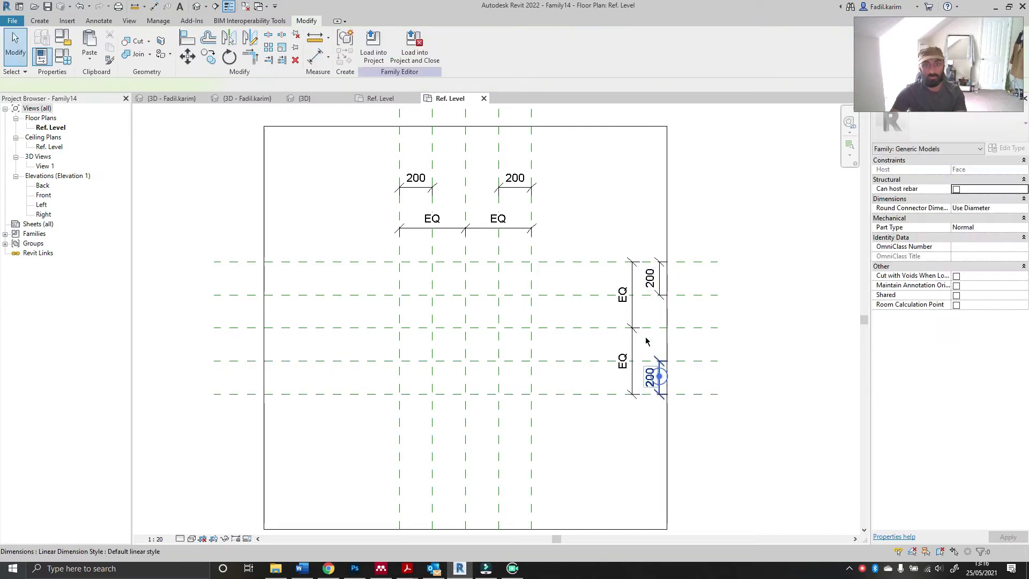
{"action": "left_click", "coordinate": [522, 184], "text": "ctrl"}
{"action": "left_click", "coordinate": [416, 179], "text": "ctrl"}
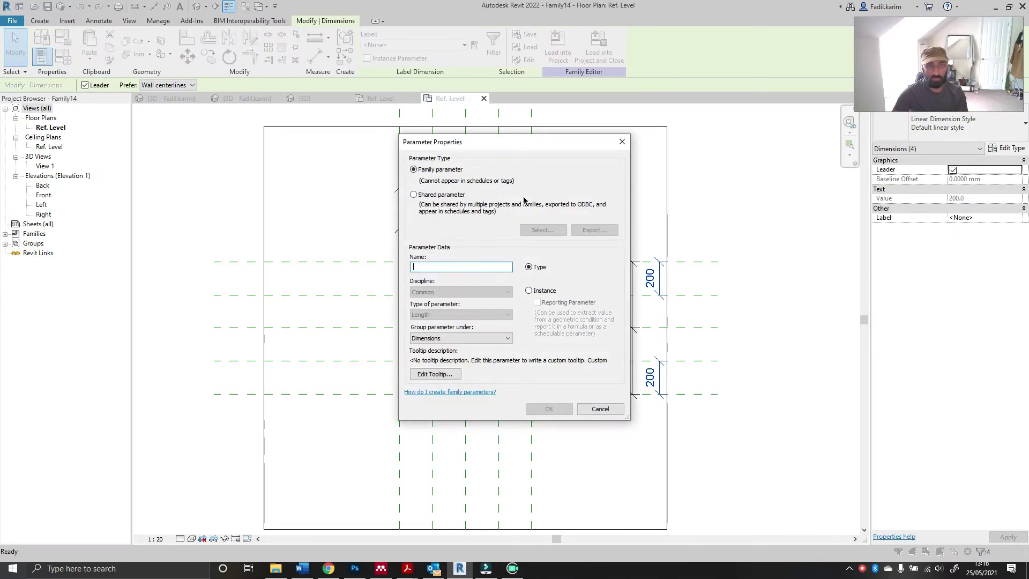
{"action": "type", "text": "Edge Gap"}
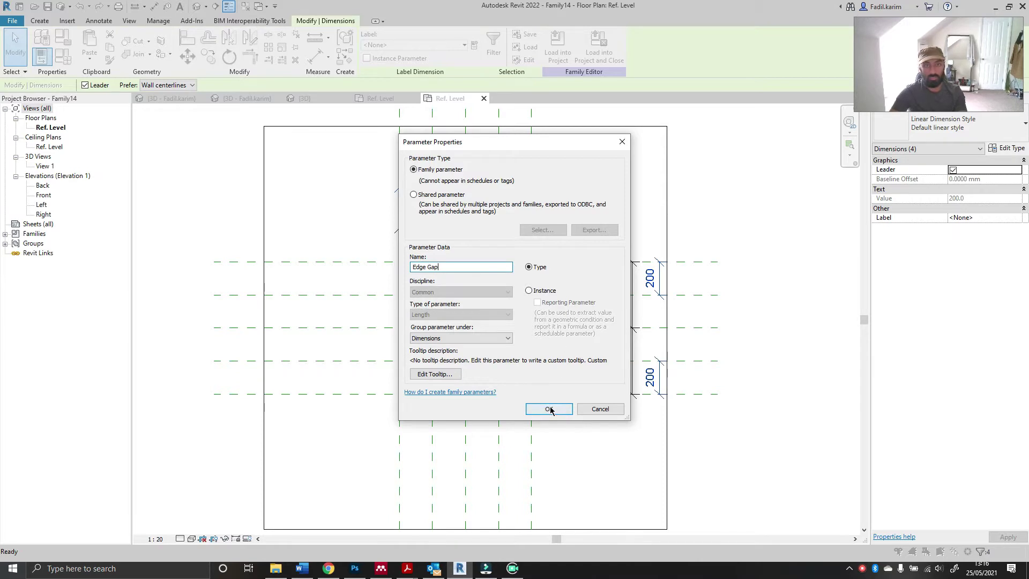
{"action": "left_click", "coordinate": [549, 409]}
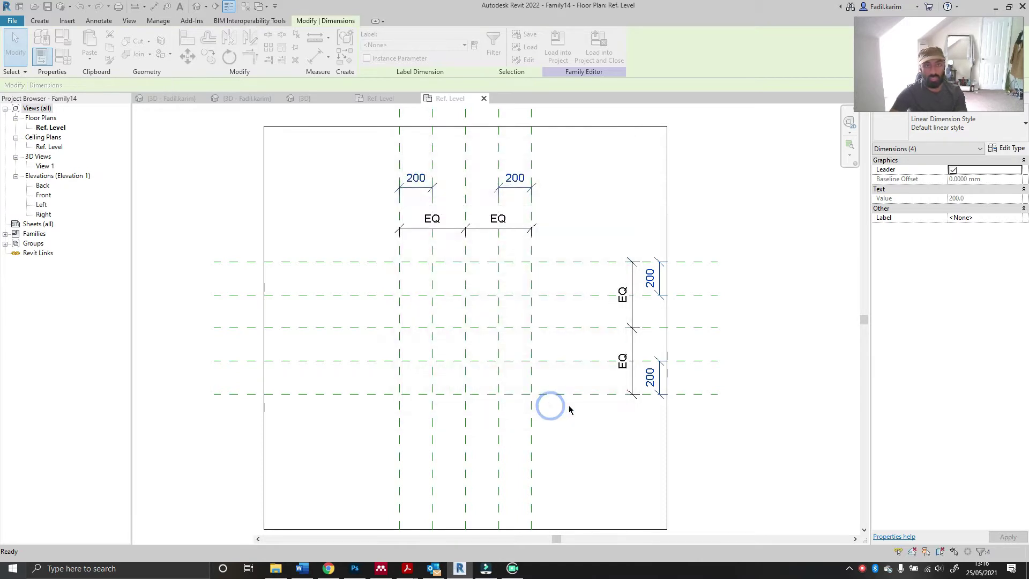
{"action": "left_click", "coordinate": [588, 220]}
Step: Add overall 800 dimensions vertically and horizontally across the outermost reference planes
{"action": "key", "text": "d"}
{"action": "key", "text": "i"}
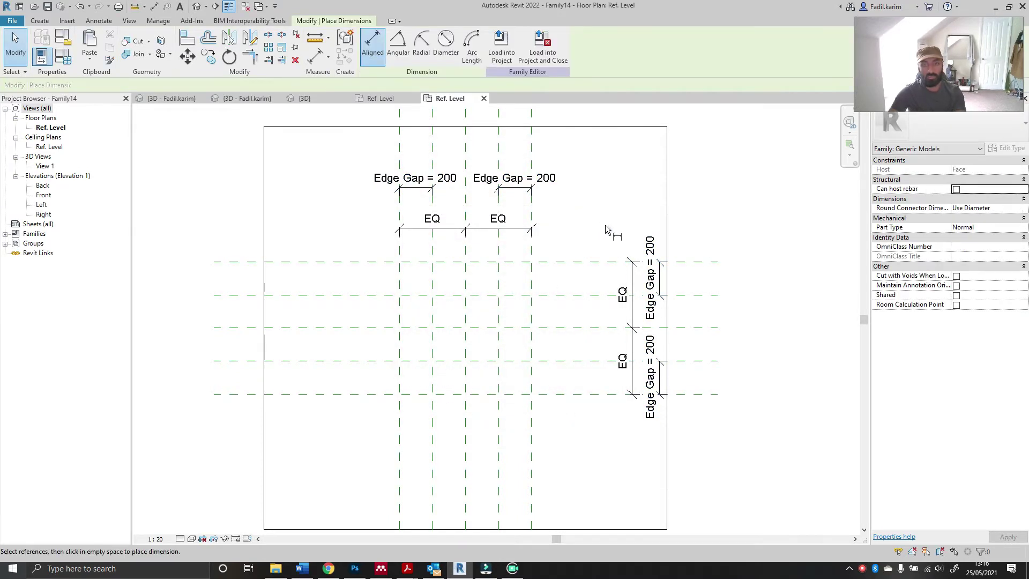
{"action": "middle_click_drag", "start_coordinate": [606, 224], "coordinate": [592, 241]}
{"action": "left_click", "coordinate": [676, 410]}
{"action": "left_click", "coordinate": [690, 278]}
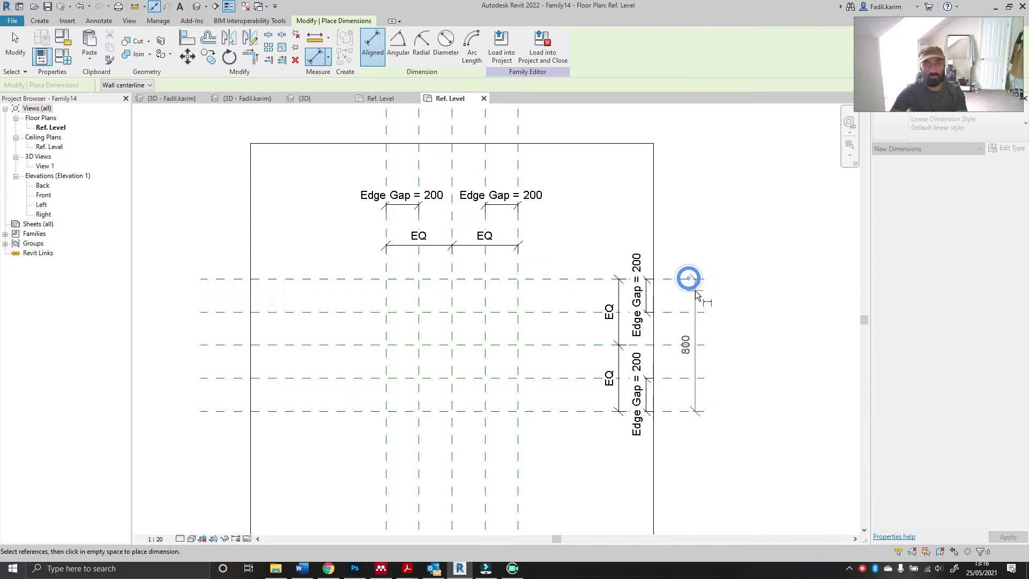
{"action": "left_click", "coordinate": [696, 291]}
{"action": "left_click", "coordinate": [388, 158]}
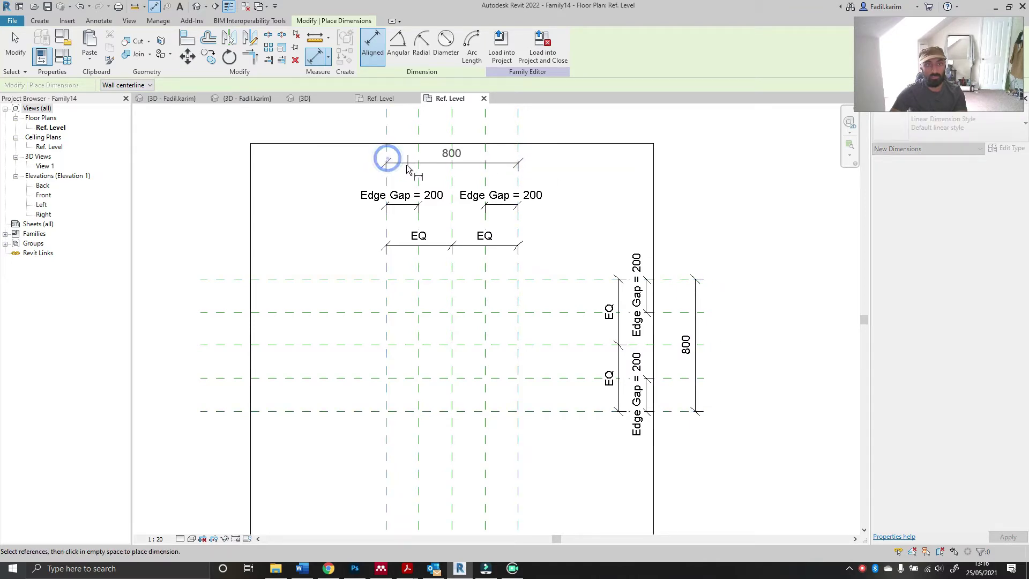
{"action": "left_click", "coordinate": [402, 166]}
{"action": "key", "text": "Escape"}
{"action": "key", "text": "Escape"}
Step: Label the horizontal 800 dimension Width and the vertical 800 dimension Height
{"action": "left_click", "coordinate": [448, 167]}
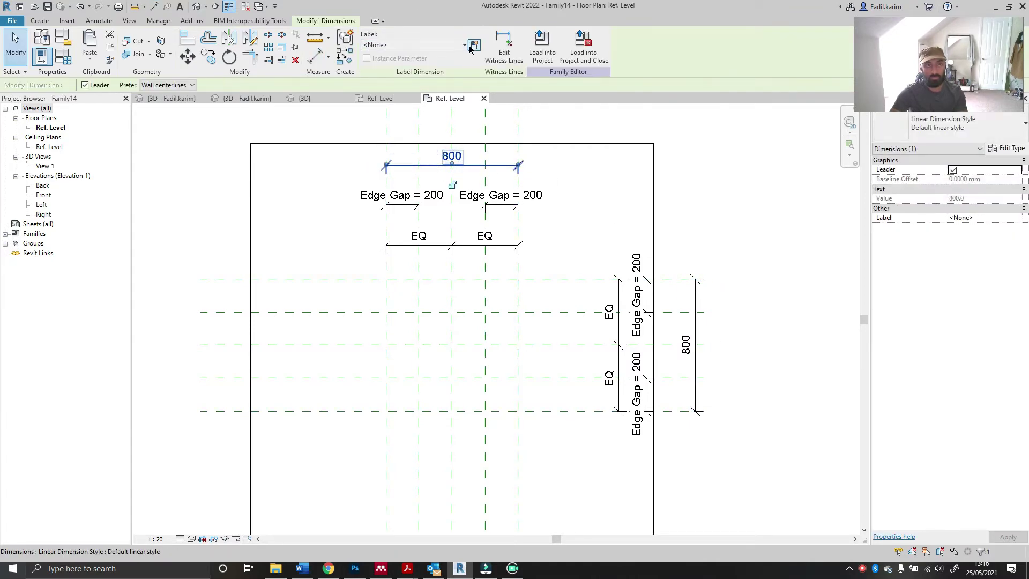
{"action": "left_click", "coordinate": [471, 46]}
{"action": "type", "text": "Width"}
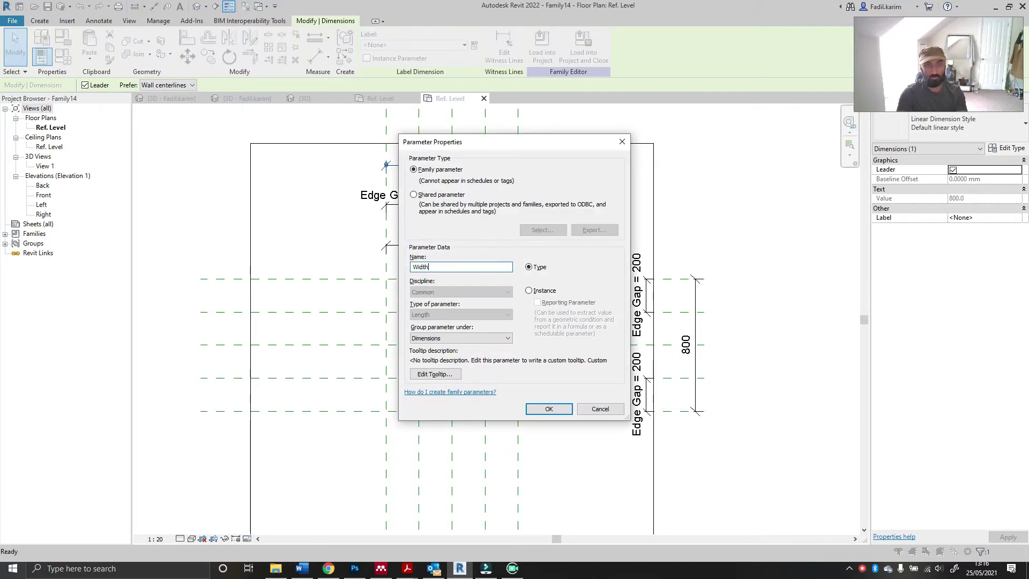
{"action": "left_click", "coordinate": [549, 409]}
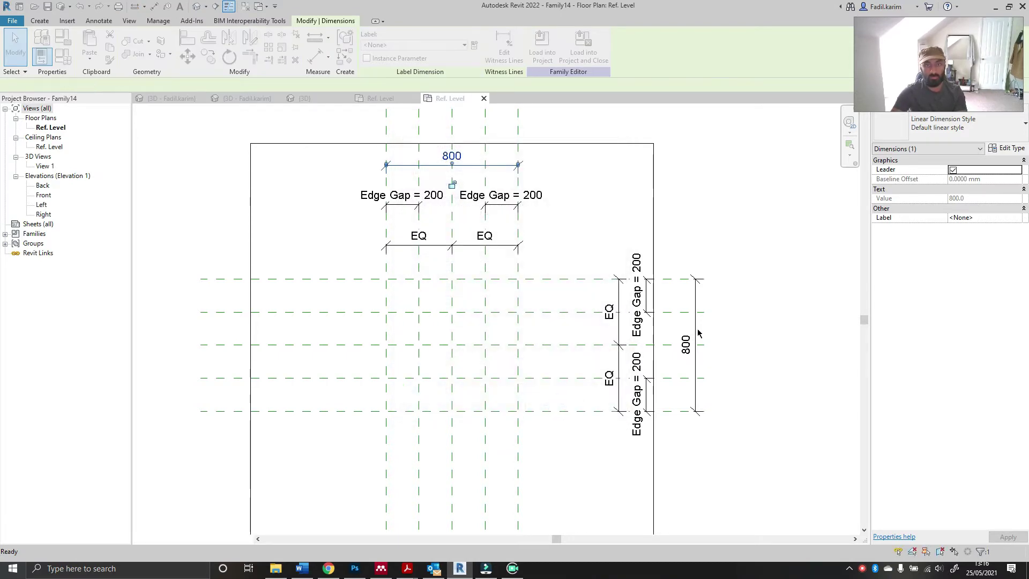
{"action": "left_click", "coordinate": [696, 331]}
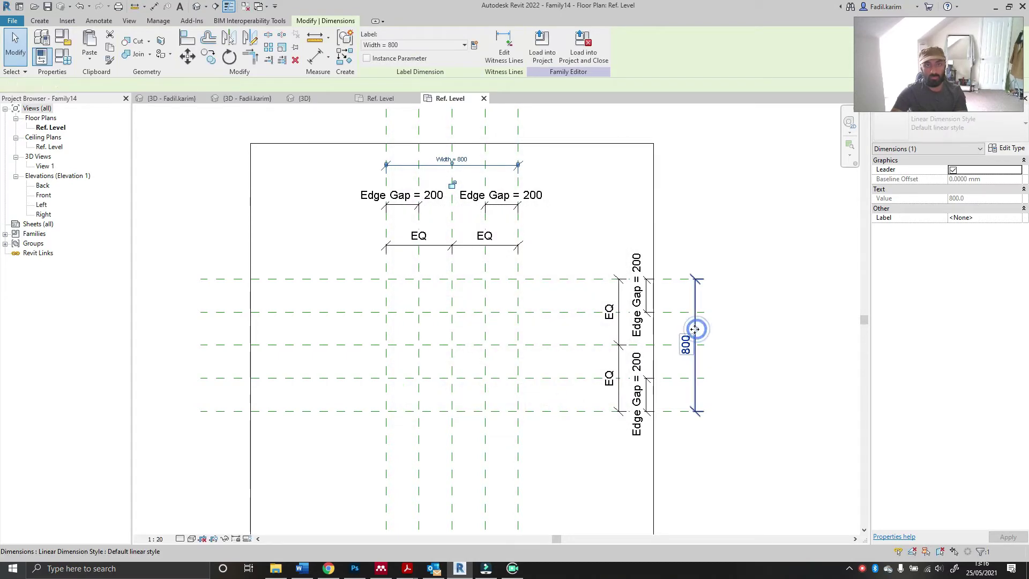
{"action": "left_click", "coordinate": [480, 46]}
{"action": "type", "text": "Height"}
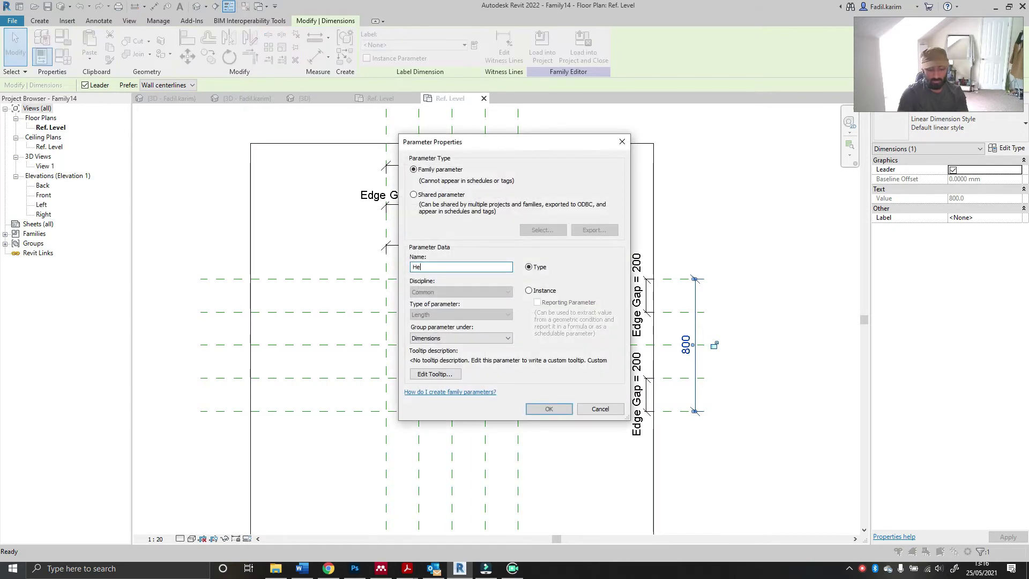
{"action": "left_click", "coordinate": [557, 408]}
{"action": "left_click", "coordinate": [554, 444]}
{"action": "middle_click_drag", "start_coordinate": [554, 443], "coordinate": [518, 419]}
Step: Load Bolt.rfa from UK > CADemy Custom Families > Structural Connections via Load Family
{"action": "left_click", "coordinate": [67, 20]}
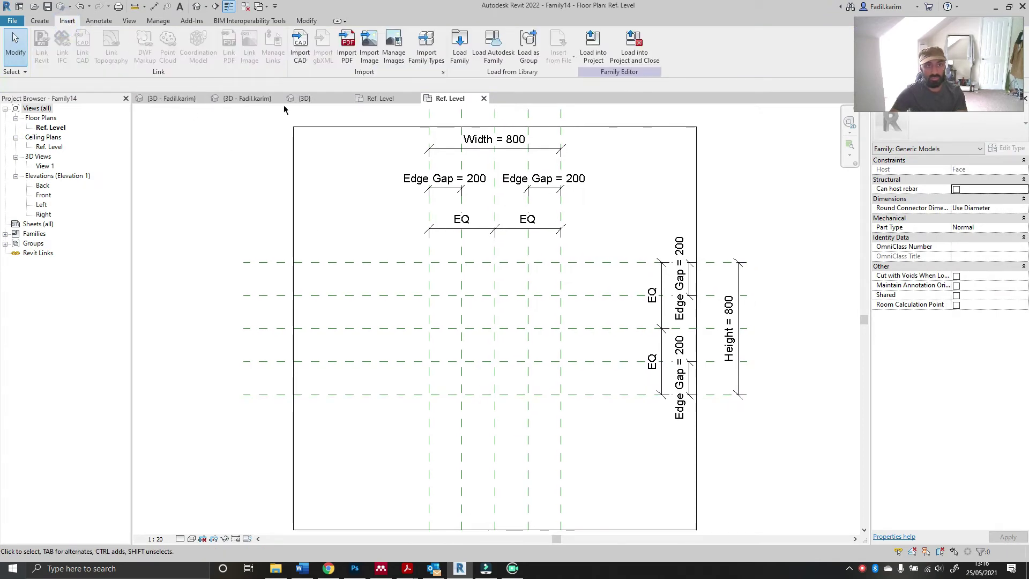
{"action": "left_click", "coordinate": [459, 47]}
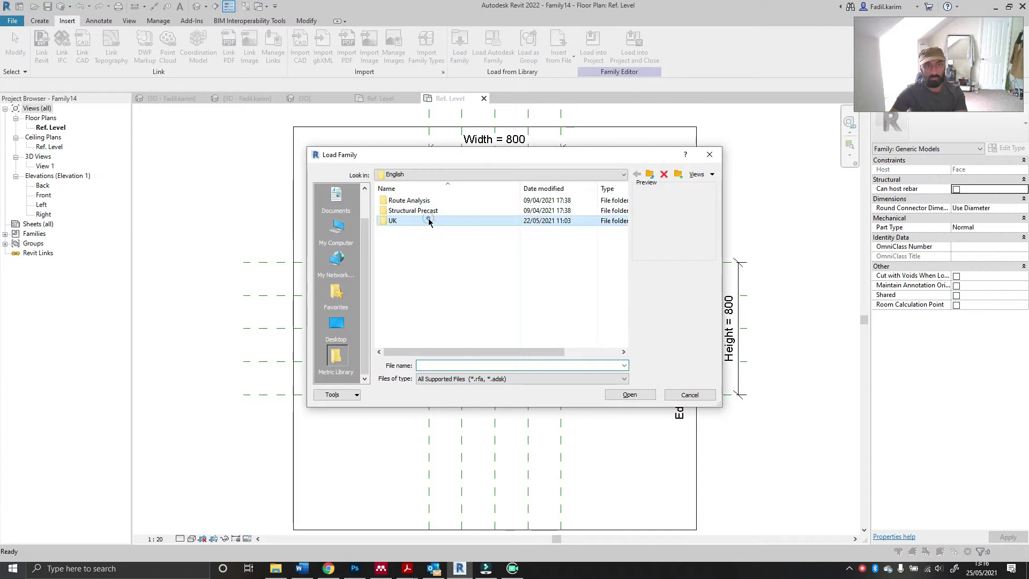
{"action": "double_click", "coordinate": [428, 220]}
{"action": "double_click", "coordinate": [431, 231]}
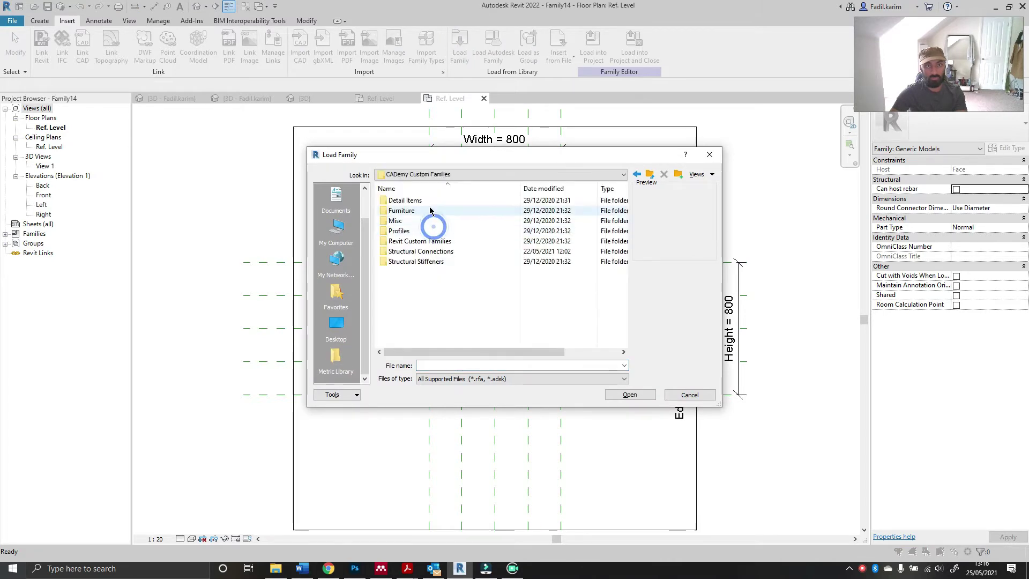
{"action": "double_click", "coordinate": [421, 251]}
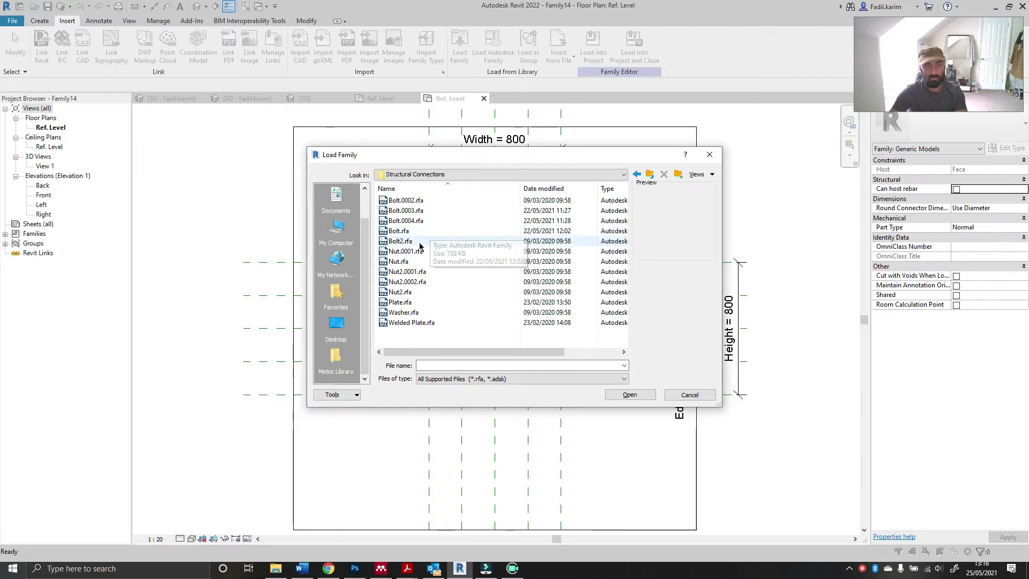
{"action": "double_click", "coordinate": [420, 248]}
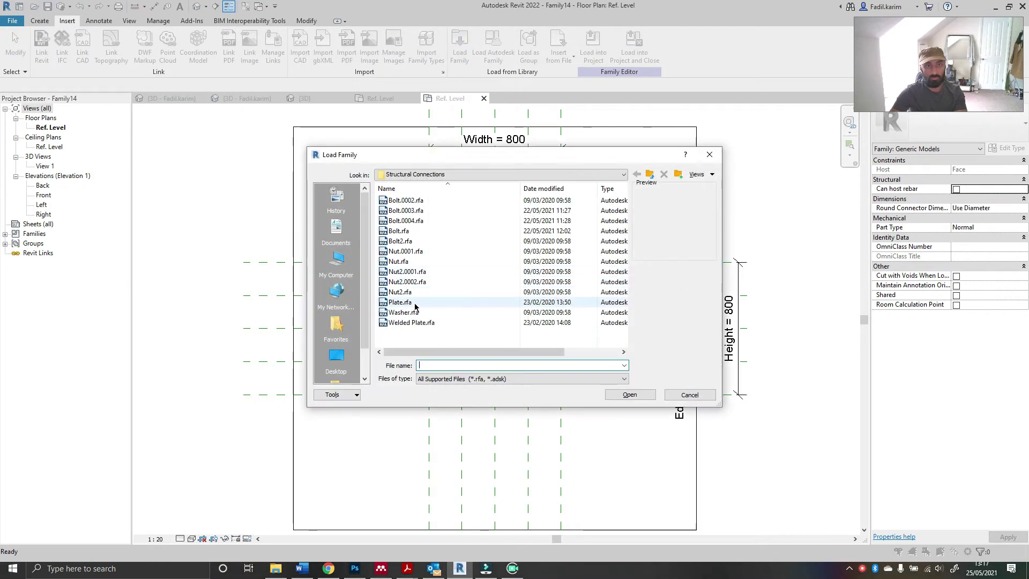
{"action": "double_click", "coordinate": [412, 231]}
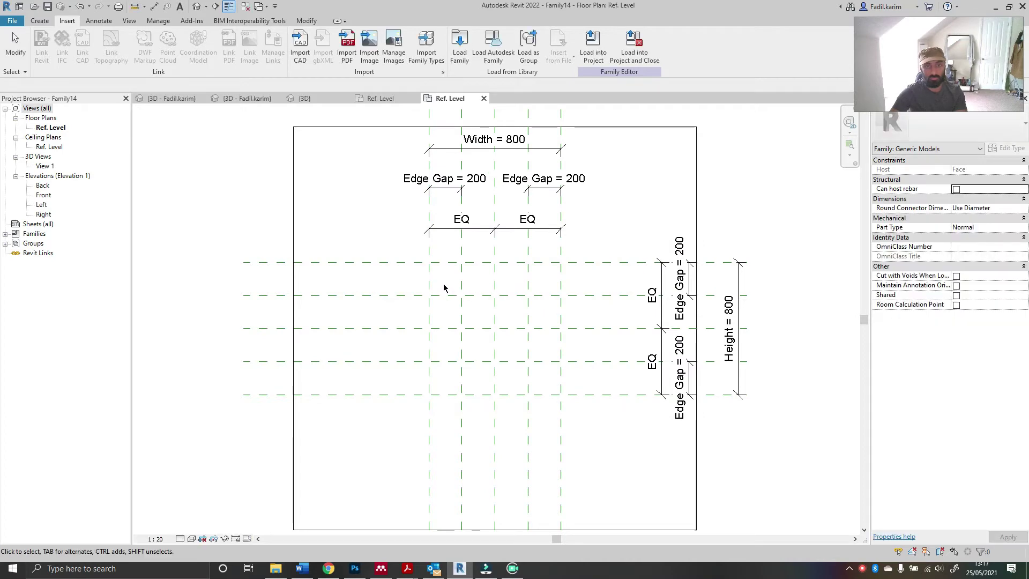
Step: Delete the Bolt2 family from the Project Browser
{"action": "left_click", "coordinate": [5, 235]}
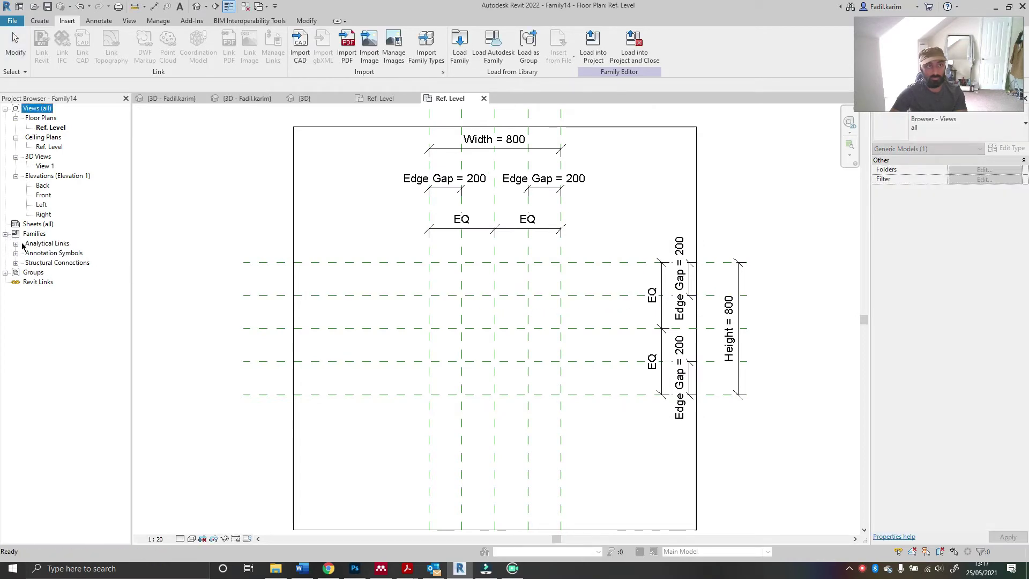
{"action": "left_click", "coordinate": [16, 263]}
{"action": "left_click", "coordinate": [43, 282]}
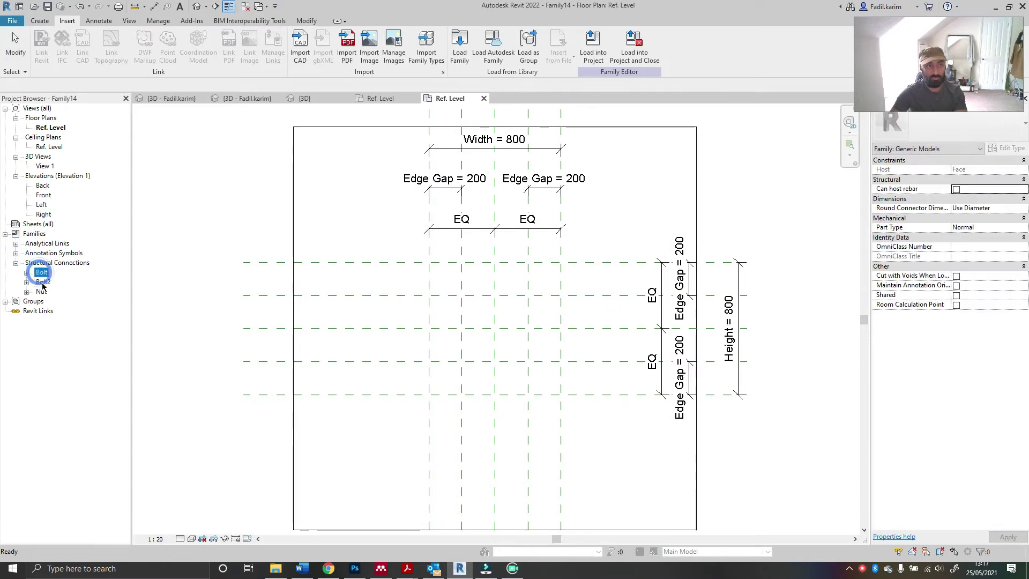
{"action": "key", "text": "Delete"}
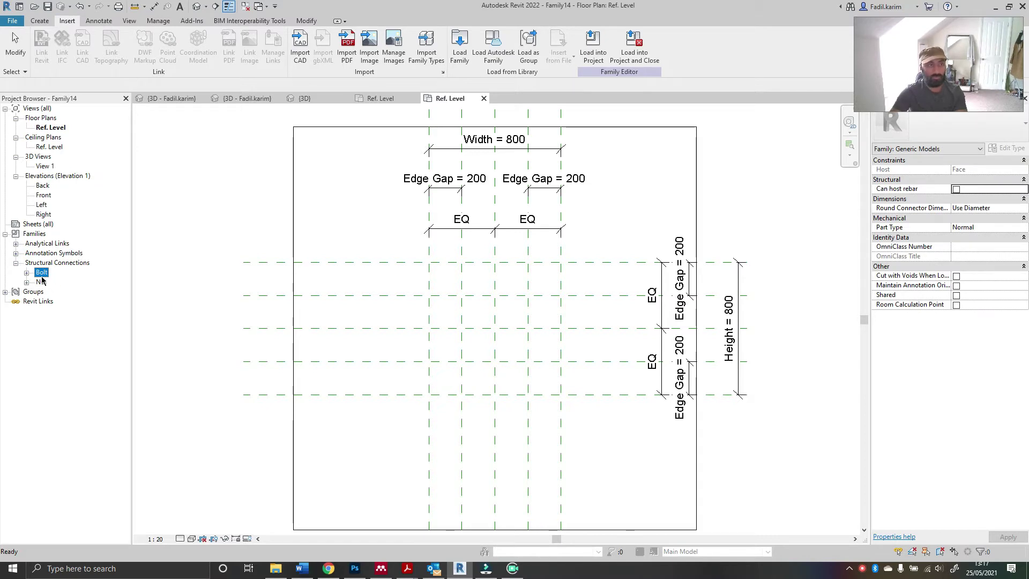
Step: Place one Bolt M10 instance on the work plane in the plan
{"action": "left_click", "coordinate": [27, 273]}
{"action": "left_click", "coordinate": [53, 282]}
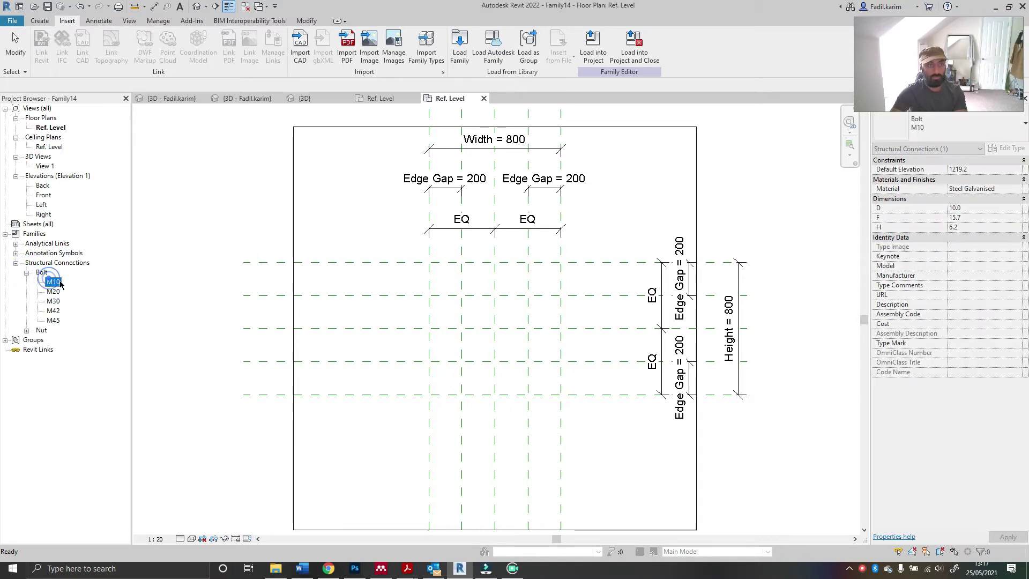
{"action": "left_click_drag", "start_coordinate": [60, 284], "coordinate": [471, 323]}
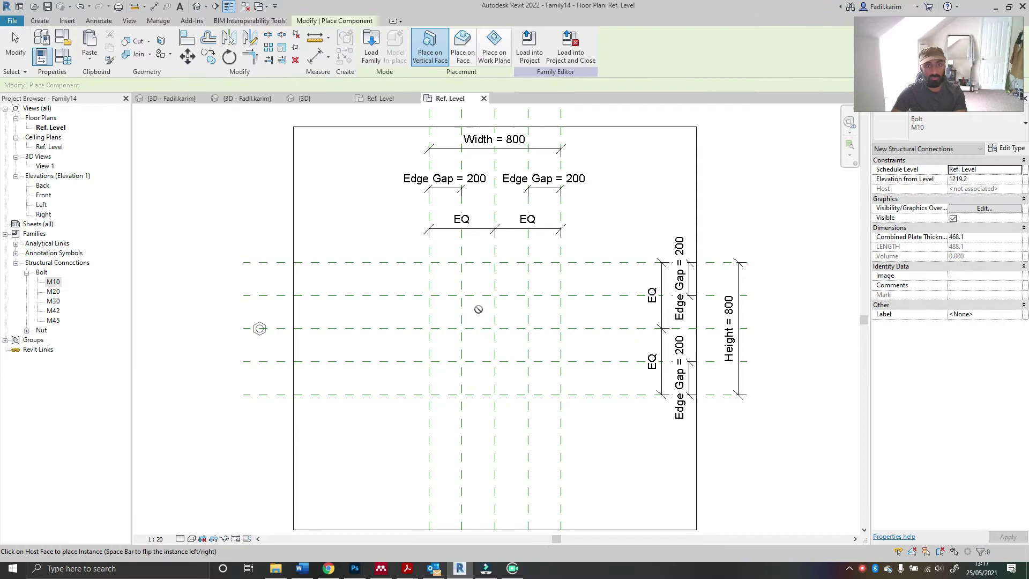
{"action": "left_click", "coordinate": [494, 44]}
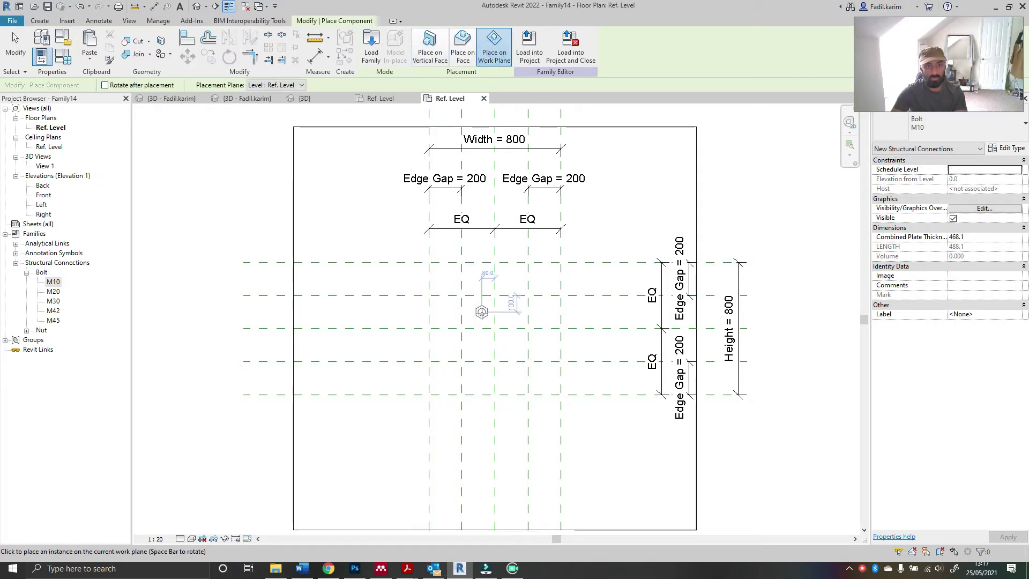
{"action": "left_click", "coordinate": [482, 312]}
{"action": "key", "text": "Escape"}
Step: Tie the bolt's type label to a new Bolt hSize parameter
{"action": "scroll", "coordinate": [479, 312], "scroll_direction": "up", "scroll_amount": 4}
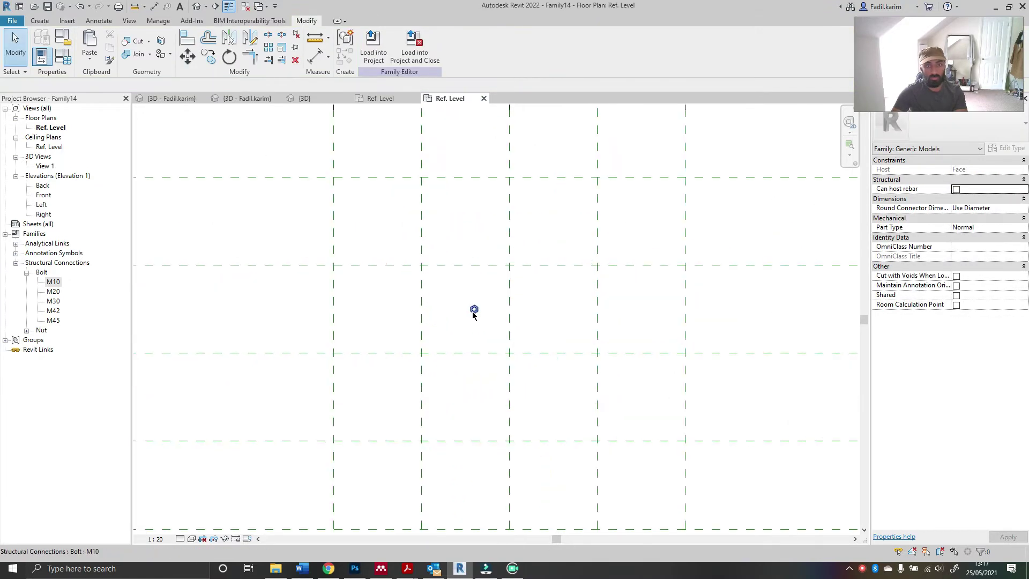
{"action": "left_click", "coordinate": [474, 311]}
{"action": "scroll", "coordinate": [472, 311], "scroll_direction": "up", "scroll_amount": 5}
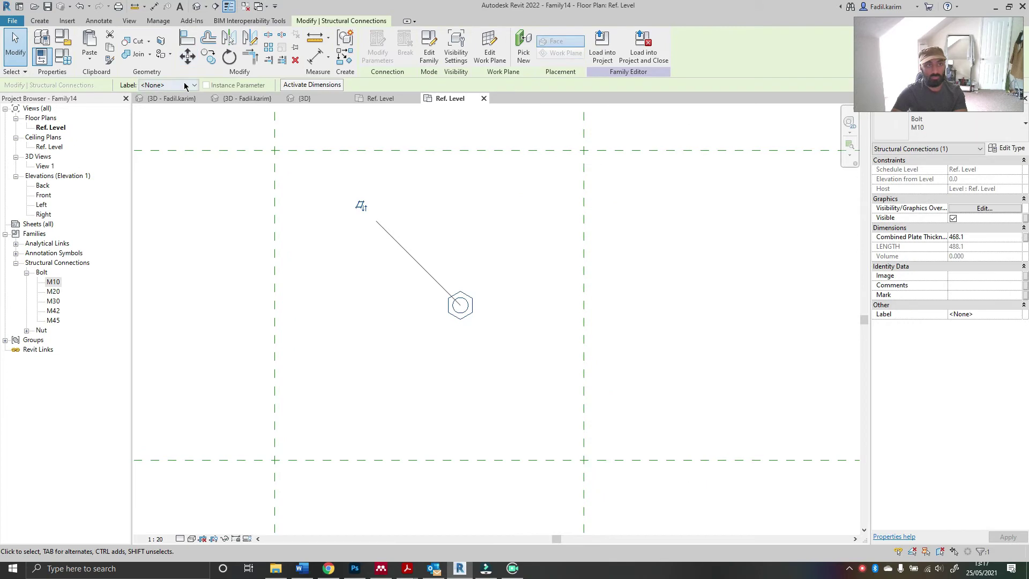
{"action": "left_click", "coordinate": [184, 86]}
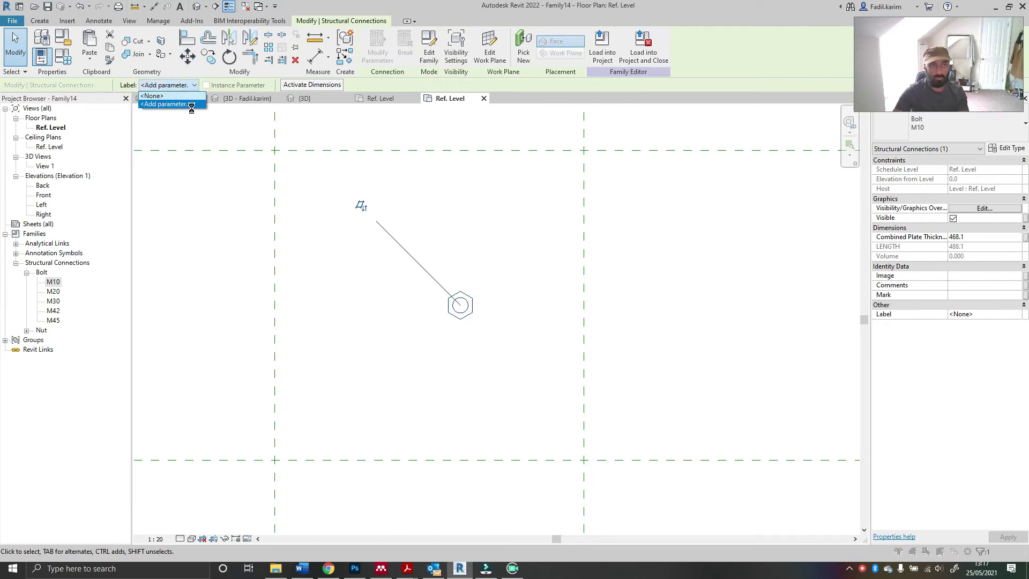
{"action": "left_click", "coordinate": [164, 104]}
{"action": "type", "text": "Bolt h"}
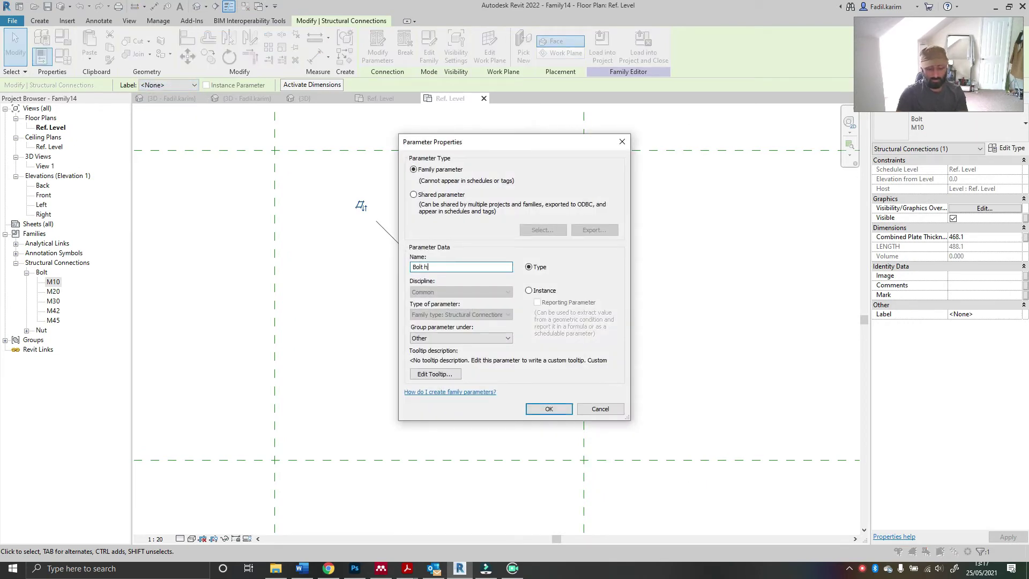
{"action": "type", "text": "Size"}
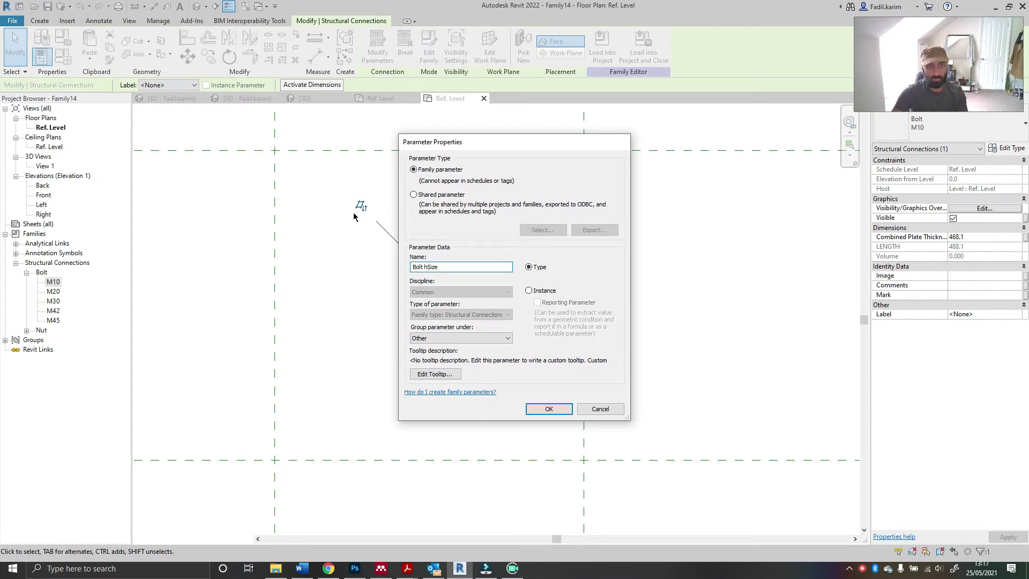
{"action": "key", "text": "Return"}
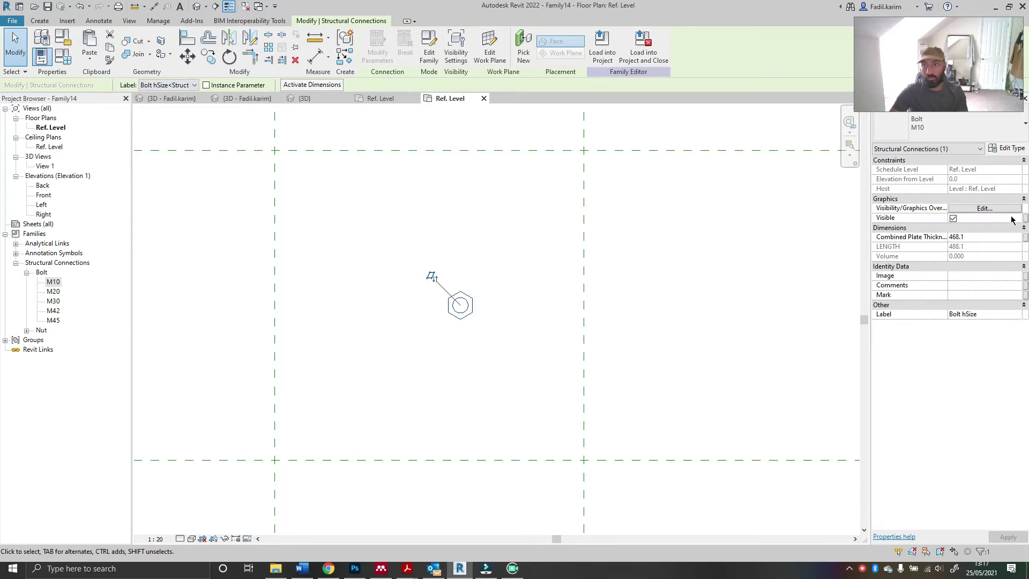
{"action": "left_click", "coordinate": [1025, 238]}
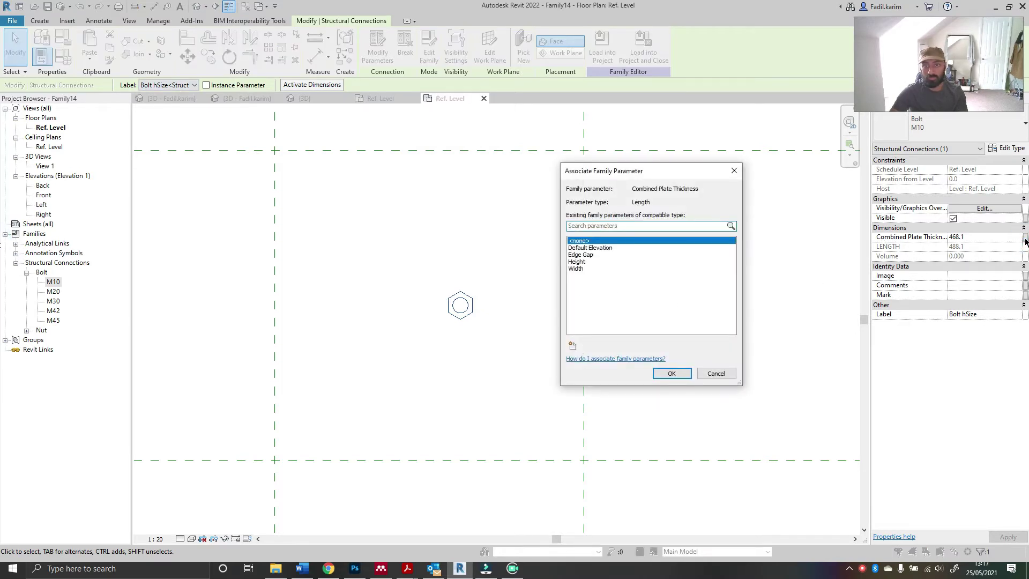
{"action": "left_click", "coordinate": [716, 374]}
{"action": "scroll", "coordinate": [599, 363], "scroll_direction": "down", "scroll_amount": 5}
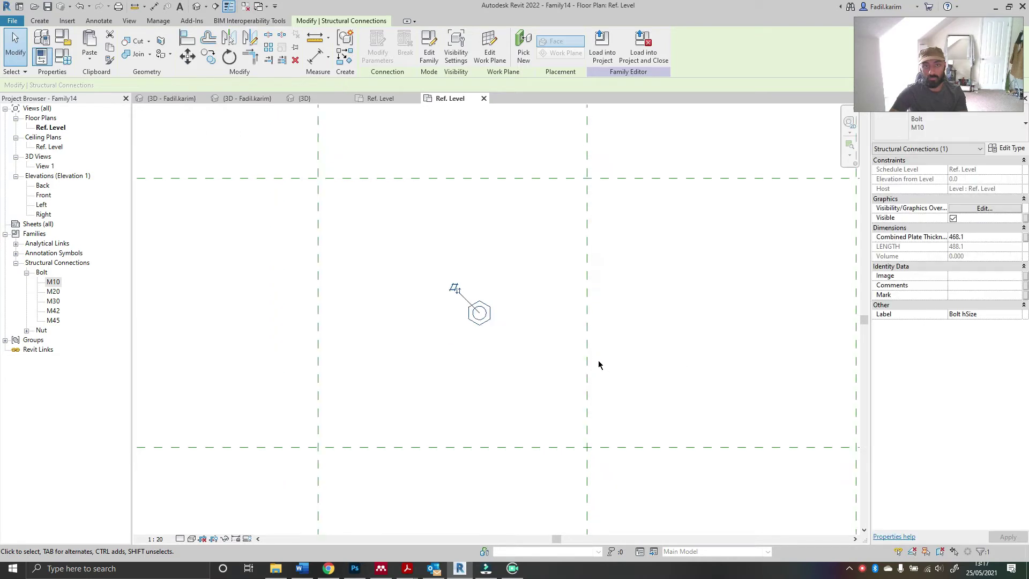
{"action": "scroll", "coordinate": [426, 346], "scroll_direction": "up", "scroll_amount": 5}
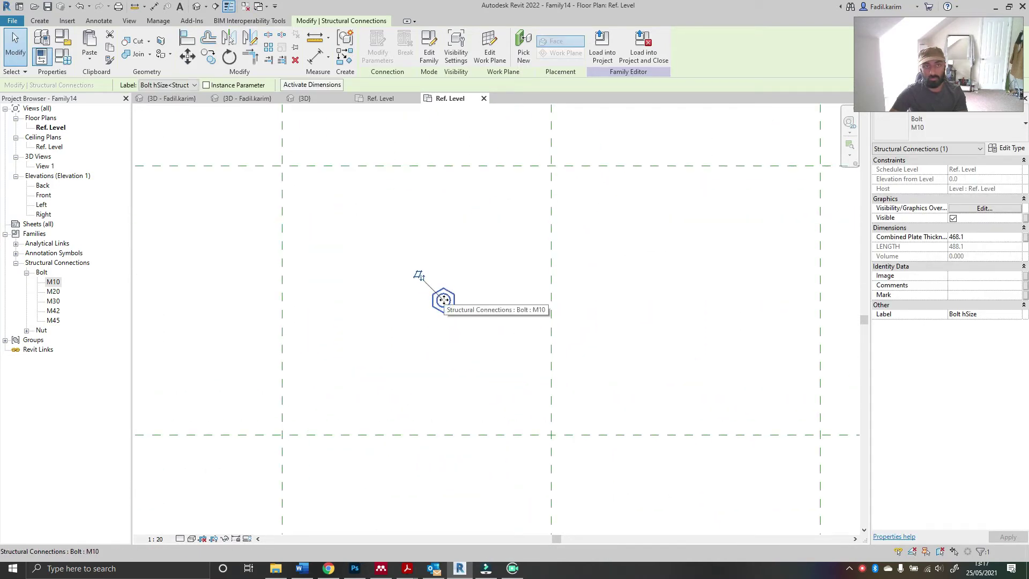
{"action": "scroll", "coordinate": [444, 284], "scroll_direction": "down", "scroll_amount": 2}
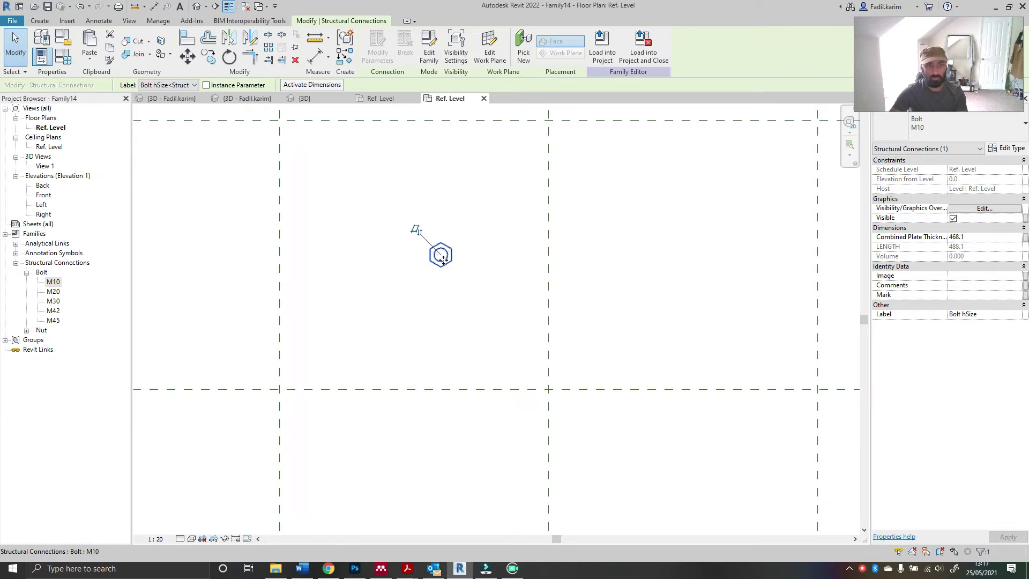
Step: Radially array the bolt (AR) into two copies, the second placed below
{"action": "key", "text": "a"}
{"action": "key", "text": "r"}
{"action": "left_click", "coordinate": [456, 268]}
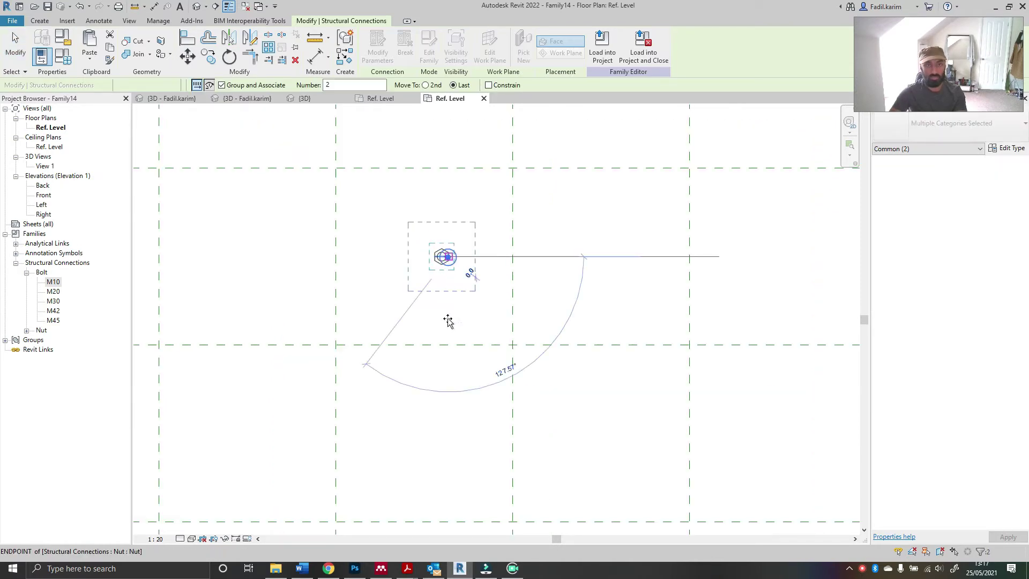
{"action": "left_click", "coordinate": [443, 394]}
{"action": "left_click", "coordinate": [419, 304]}
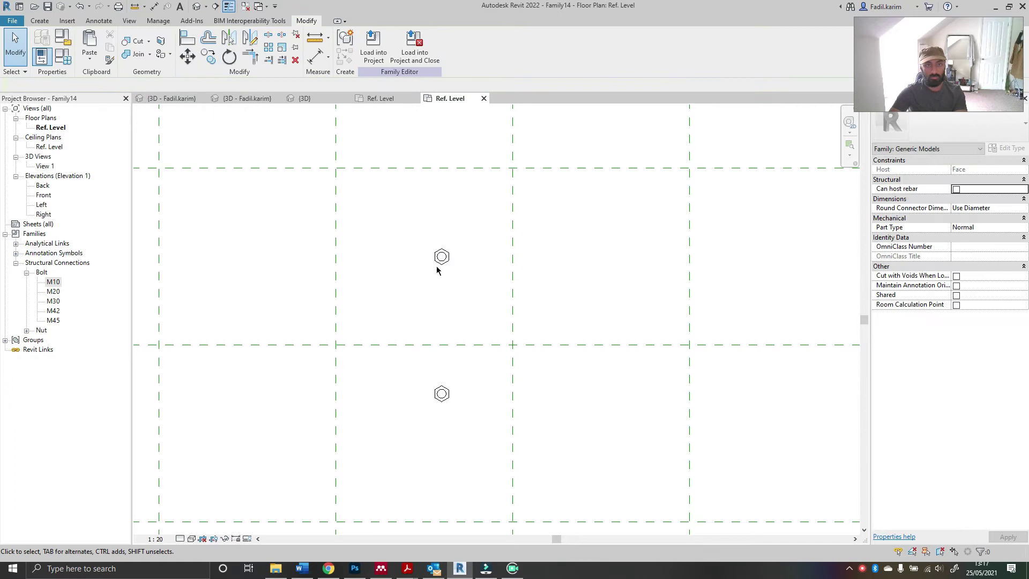
Step: Create a label parameter named 'No. of Bolts' for the array count
{"action": "left_click", "coordinate": [438, 263]}
{"action": "left_click", "coordinate": [420, 303]}
{"action": "left_click", "coordinate": [157, 84]}
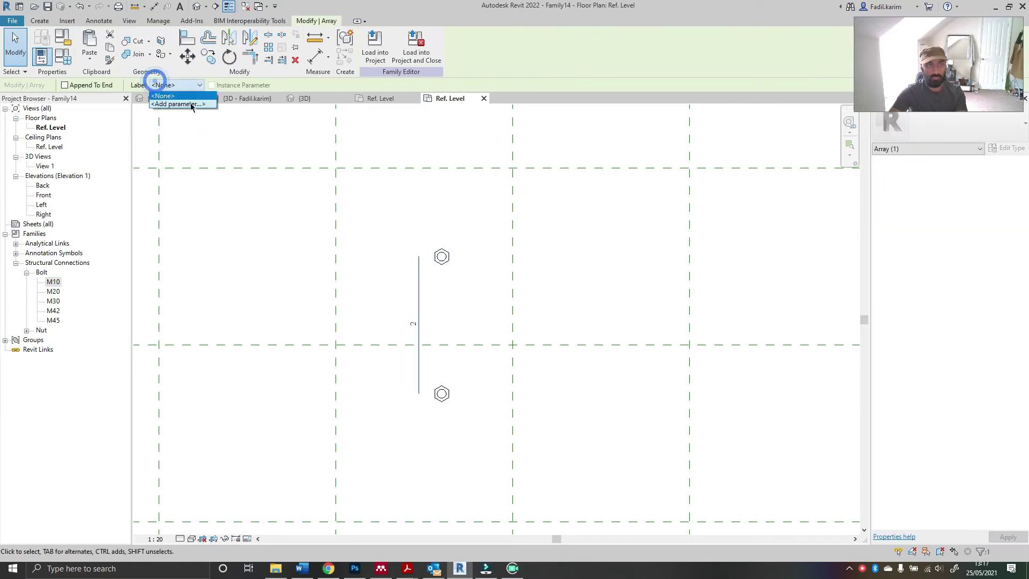
{"action": "left_click", "coordinate": [192, 105]}
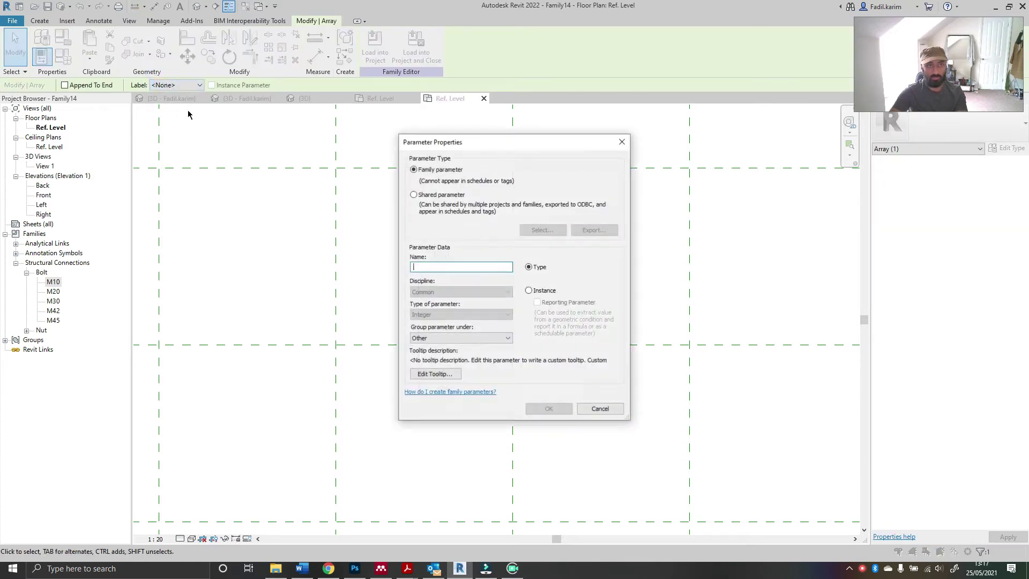
{"action": "type", "text": "No"}
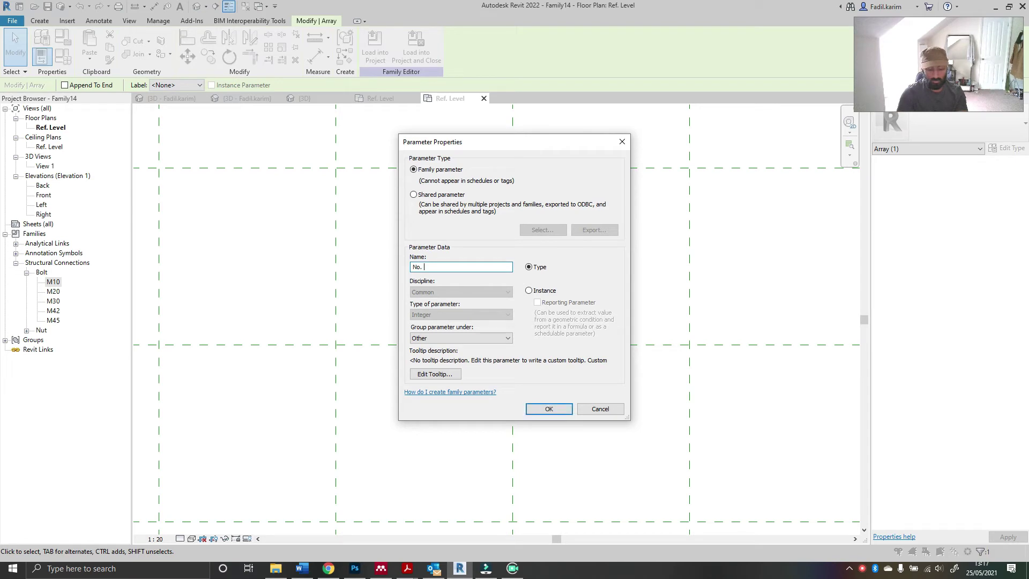
{"action": "type", "text": ". of Bolts"}
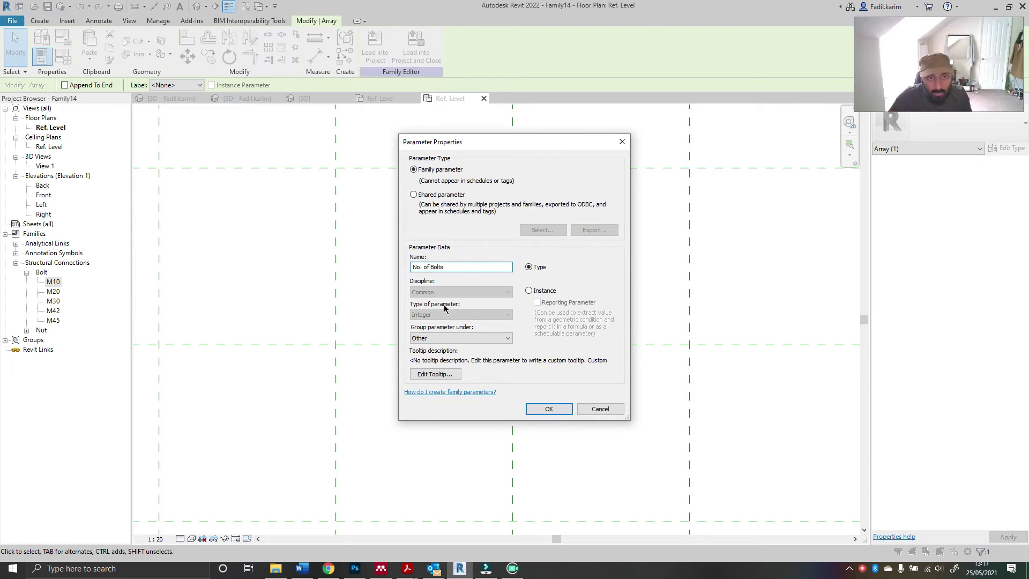
Step: Confirm the No. of Bolts value, then window-select and delete the bolt array
{"action": "left_click", "coordinate": [555, 410]}
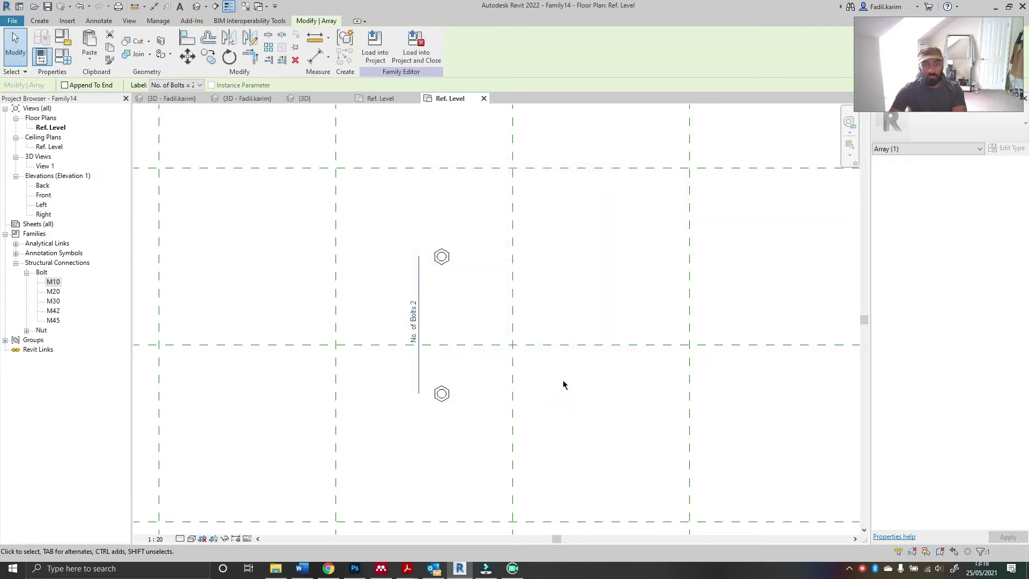
{"action": "key", "text": "Escape"}
{"action": "scroll", "coordinate": [477, 293], "scroll_direction": "down", "scroll_amount": 2}
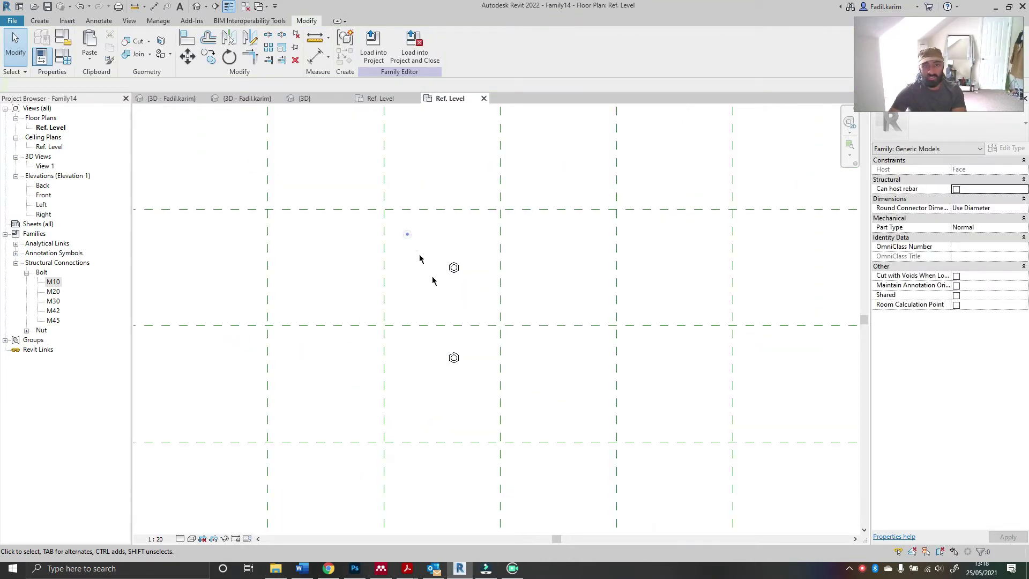
{"action": "left_click_drag", "start_coordinate": [407, 233], "coordinate": [521, 419]}
{"action": "key", "text": "Delete"}
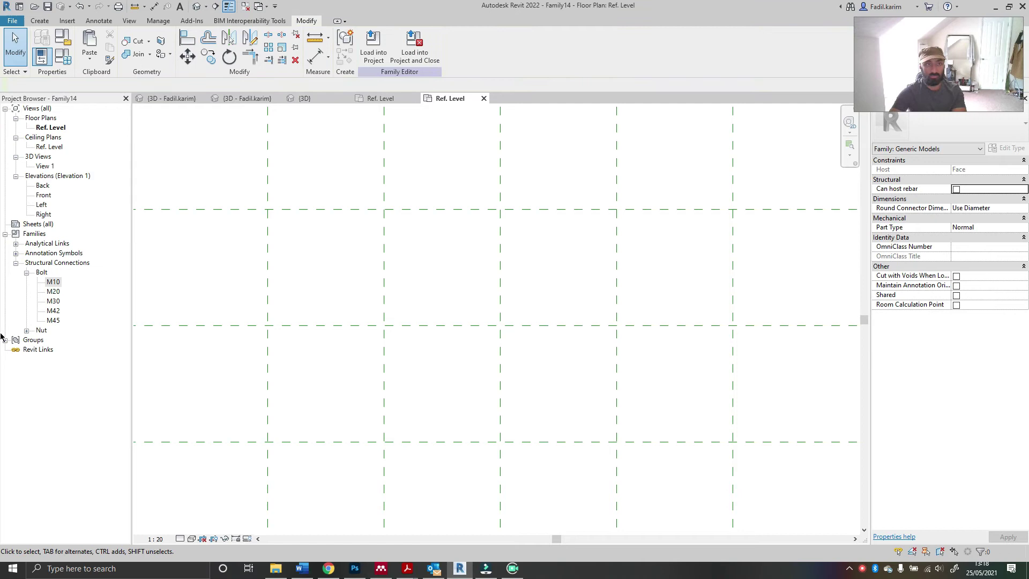
Step: In the Front elevation, pick a reference plane offset 100 above Ref. Level
{"action": "double_click", "coordinate": [43, 194]}
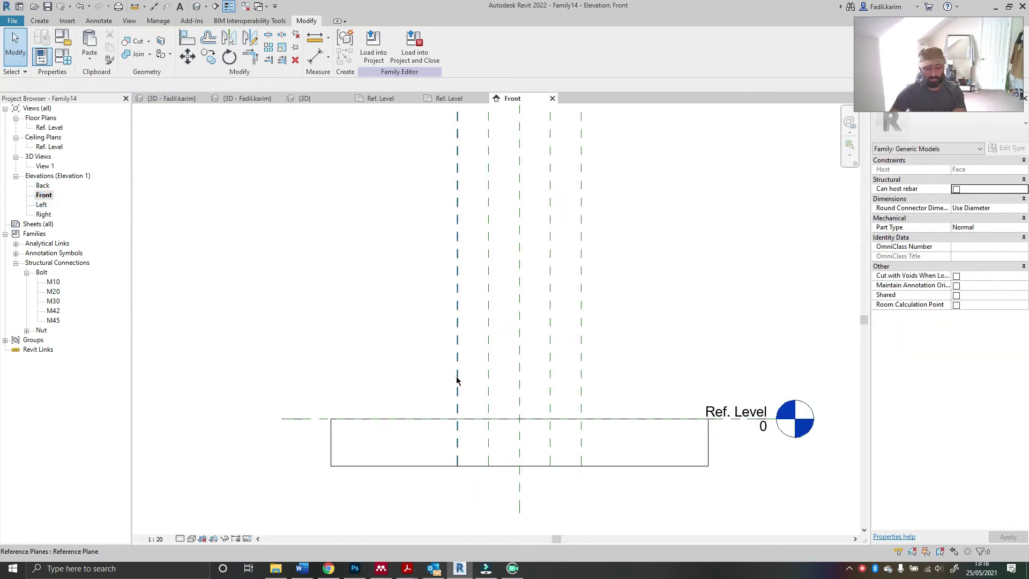
{"action": "left_click", "coordinate": [457, 381]}
{"action": "key", "text": "r"}
{"action": "key", "text": "p"}
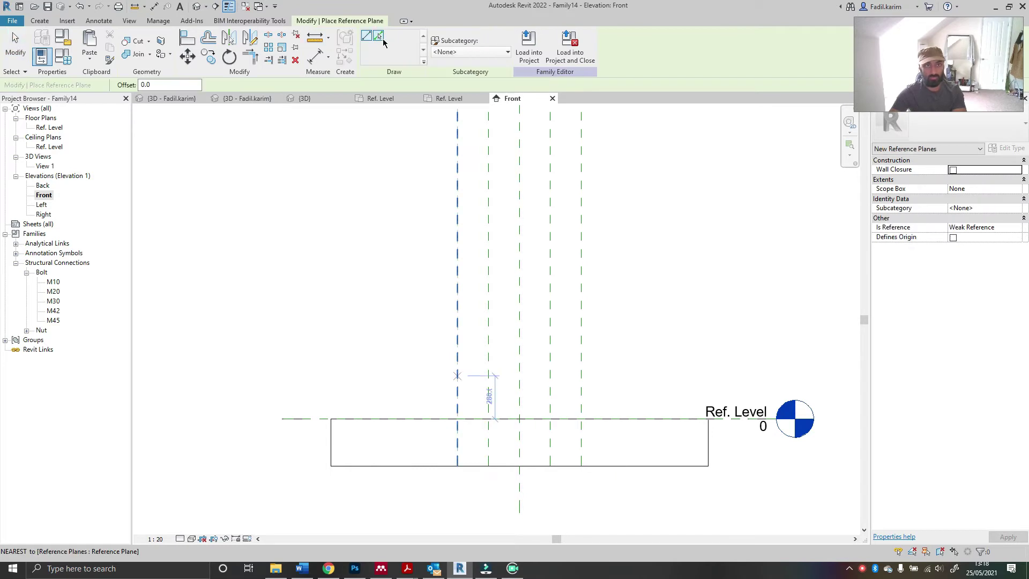
{"action": "left_click", "coordinate": [379, 37]}
{"action": "left_click", "coordinate": [165, 85]}
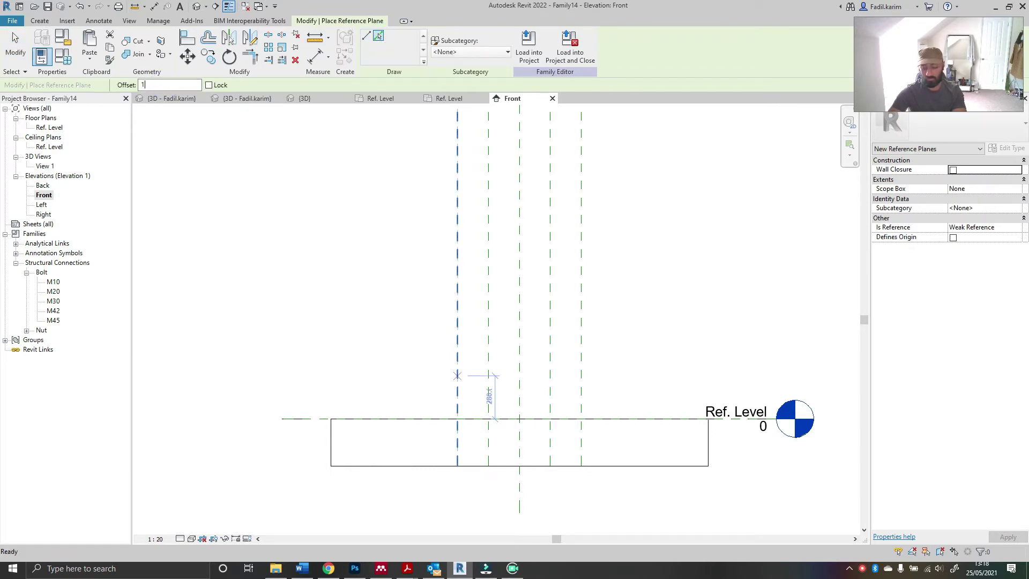
{"action": "left_click", "coordinate": [302, 420]}
Step: Start an aligned dimension (DI) between the new plane and Ref. Level
{"action": "key", "text": "Escape"}
{"action": "key", "text": "d"}
{"action": "key", "text": "i"}
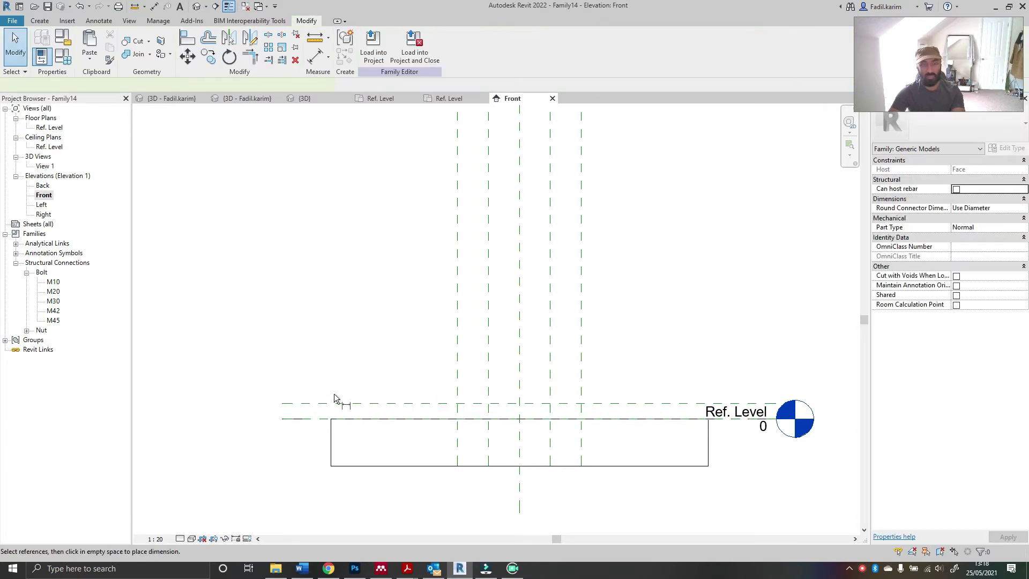
{"action": "left_click", "coordinate": [333, 403]}
Step: Place the 100 dimension above Ref. Level and select it
{"action": "scroll", "coordinate": [311, 416], "scroll_direction": "up", "scroll_amount": 2}
{"action": "left_click", "coordinate": [308, 414]}
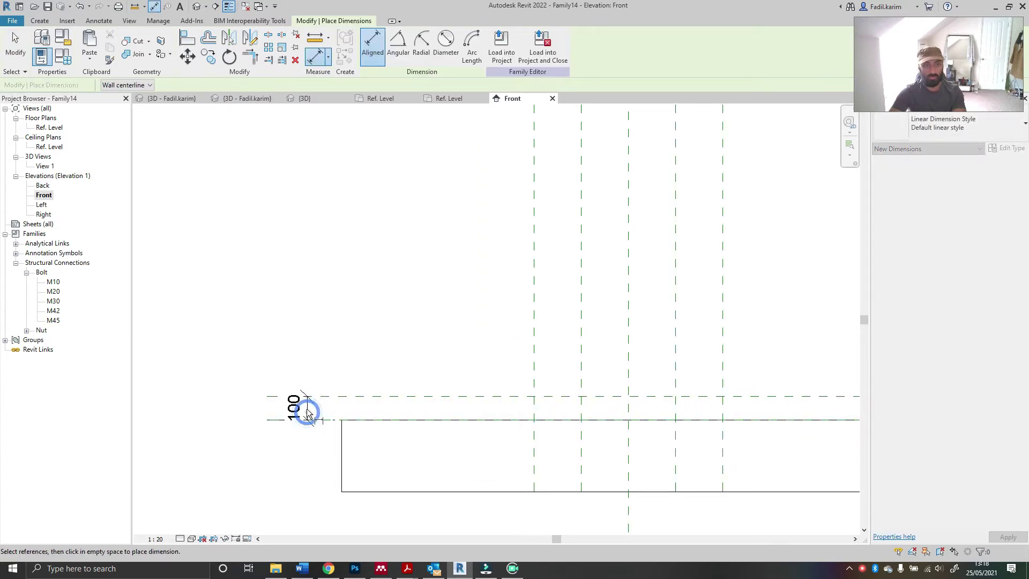
{"action": "key", "text": "Escape"}
{"action": "left_click", "coordinate": [308, 409]}
Step: Label the 100 dimension with a new type parameter named THK
{"action": "left_click", "coordinate": [407, 46]}
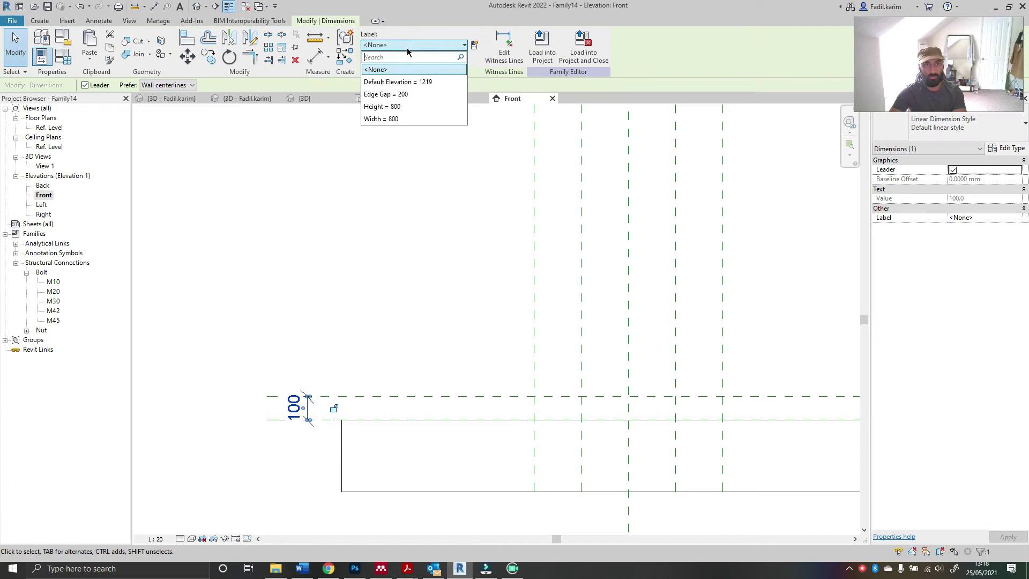
{"action": "left_click", "coordinate": [475, 48]}
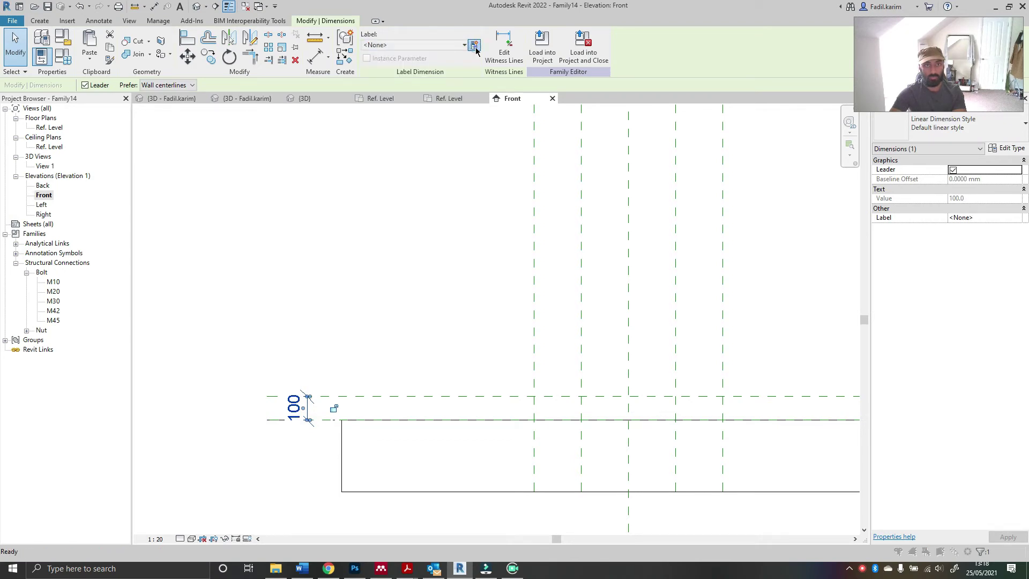
{"action": "left_click", "coordinate": [474, 47]}
{"action": "type", "text": "THK"}
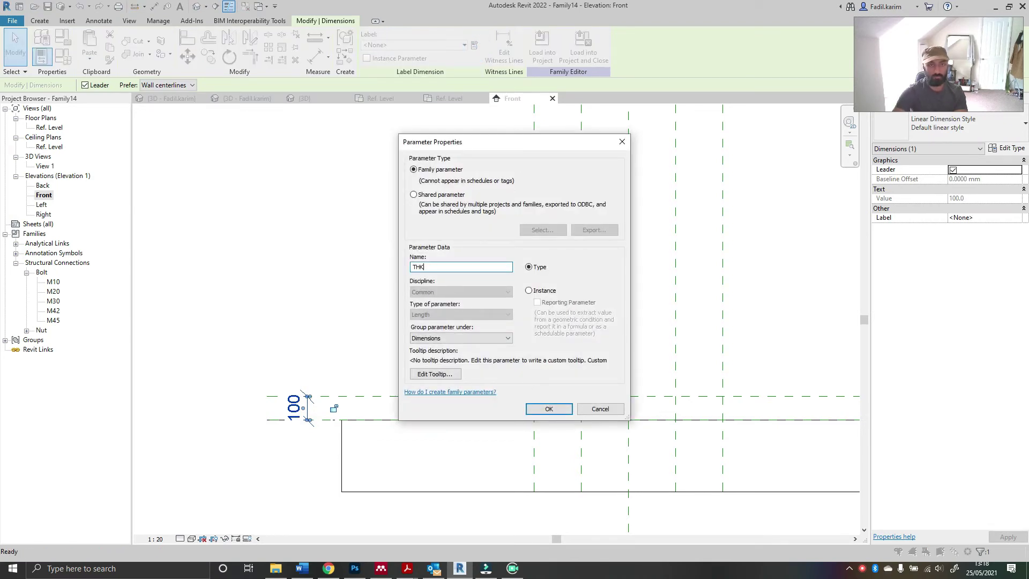
{"action": "left_click", "coordinate": [547, 409]}
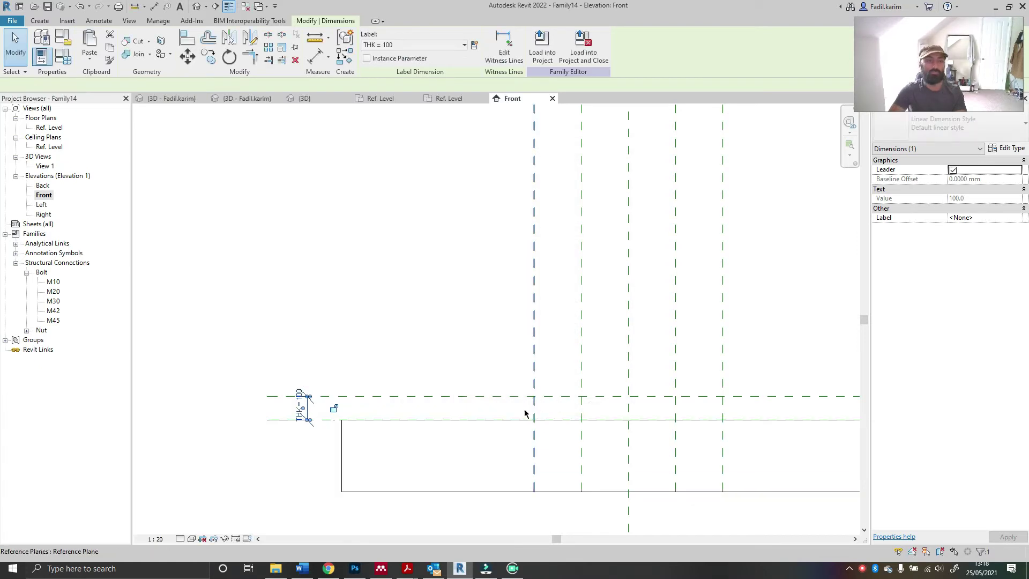
{"action": "left_click", "coordinate": [63, 56]}
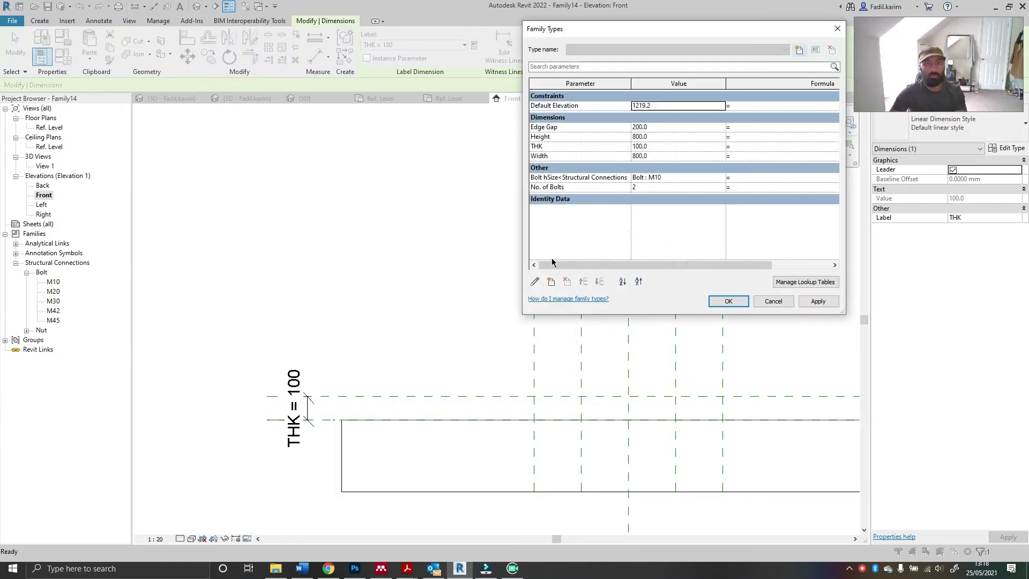
Step: Move Edge Gap to the end of Dimensions and Width above THK
{"action": "left_click", "coordinate": [558, 127]}
{"action": "left_click", "coordinate": [600, 282]}
{"action": "left_click", "coordinate": [600, 282]}
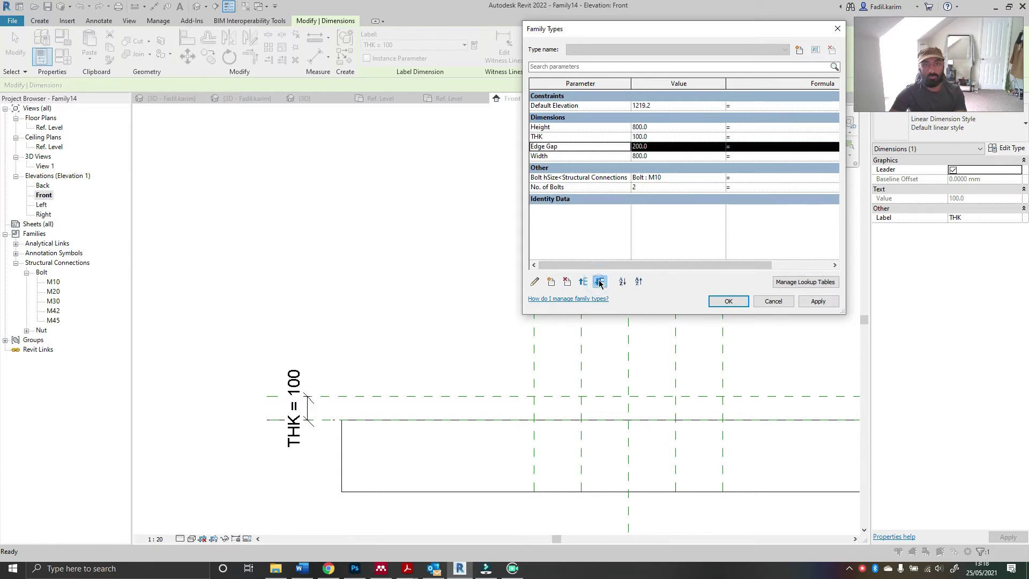
{"action": "left_click", "coordinate": [600, 282]}
{"action": "left_click", "coordinate": [567, 147]}
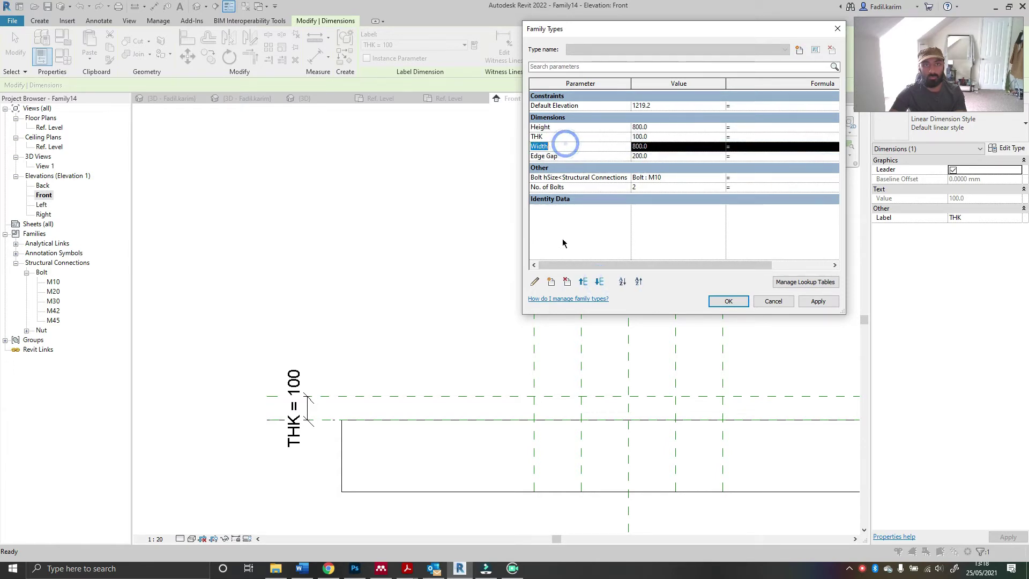
{"action": "left_click", "coordinate": [583, 282]}
{"action": "left_click", "coordinate": [571, 147]}
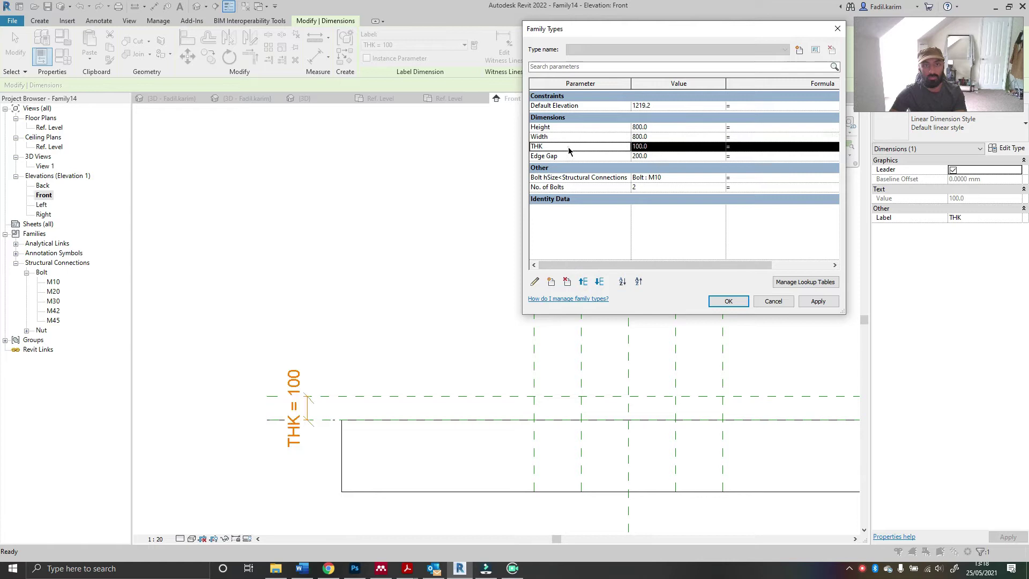
Step: Add a THK Plate 2 parameter valued 100, placed directly below THK
{"action": "left_click", "coordinate": [551, 282]}
{"action": "type", "text": "T"}
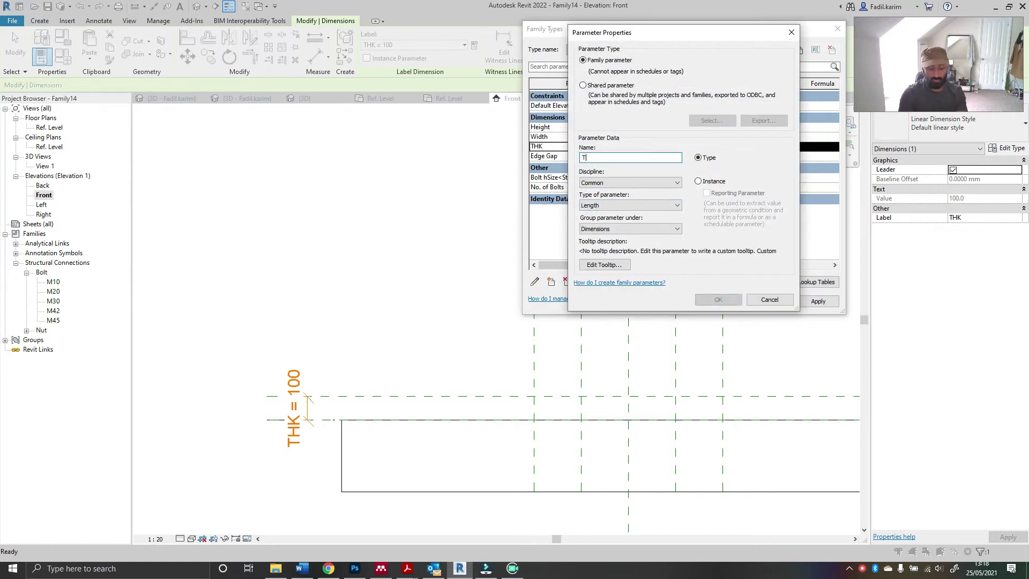
{"action": "type", "text": "HK Plate 2"}
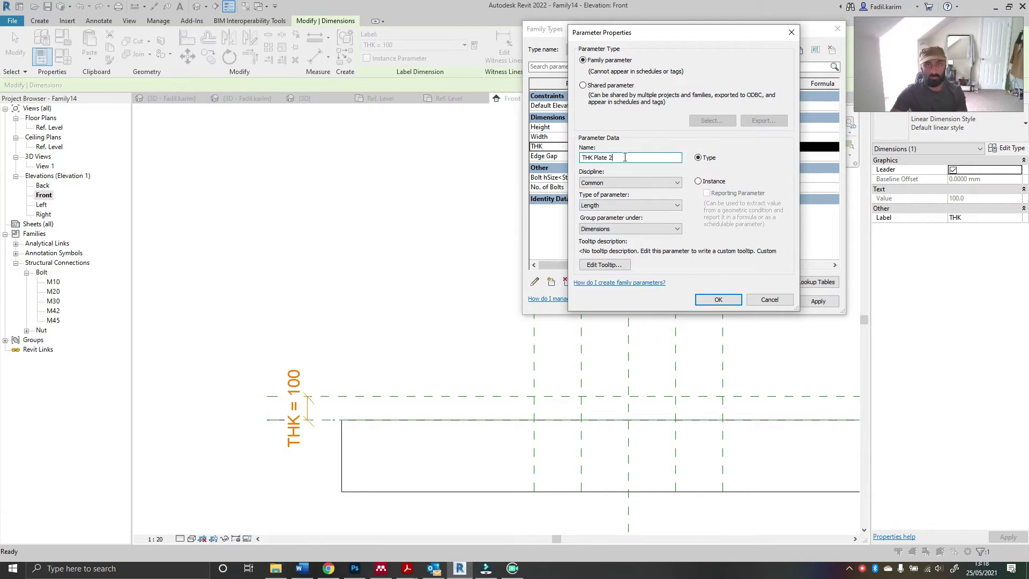
{"action": "double_click", "coordinate": [626, 157]}
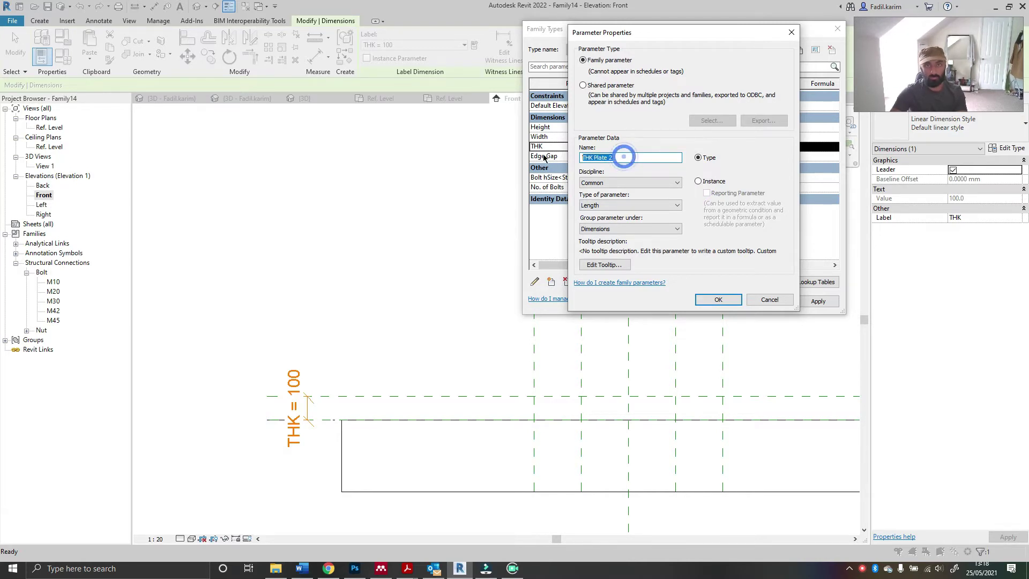
{"action": "left_click", "coordinate": [718, 298]}
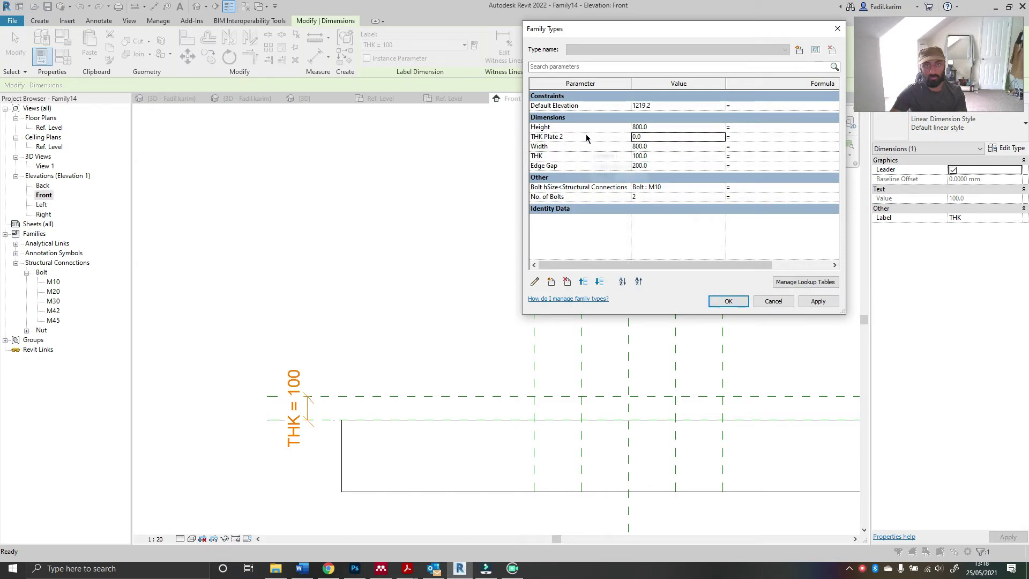
{"action": "left_click", "coordinate": [587, 138]}
{"action": "left_click", "coordinate": [668, 137]}
{"action": "type", "text": "100"}
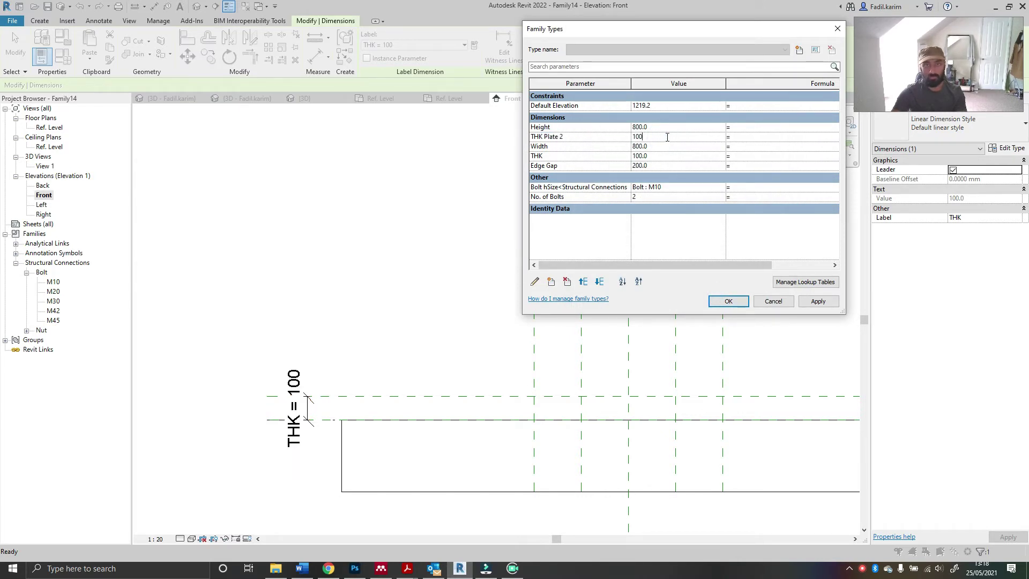
{"action": "left_click", "coordinate": [602, 138]}
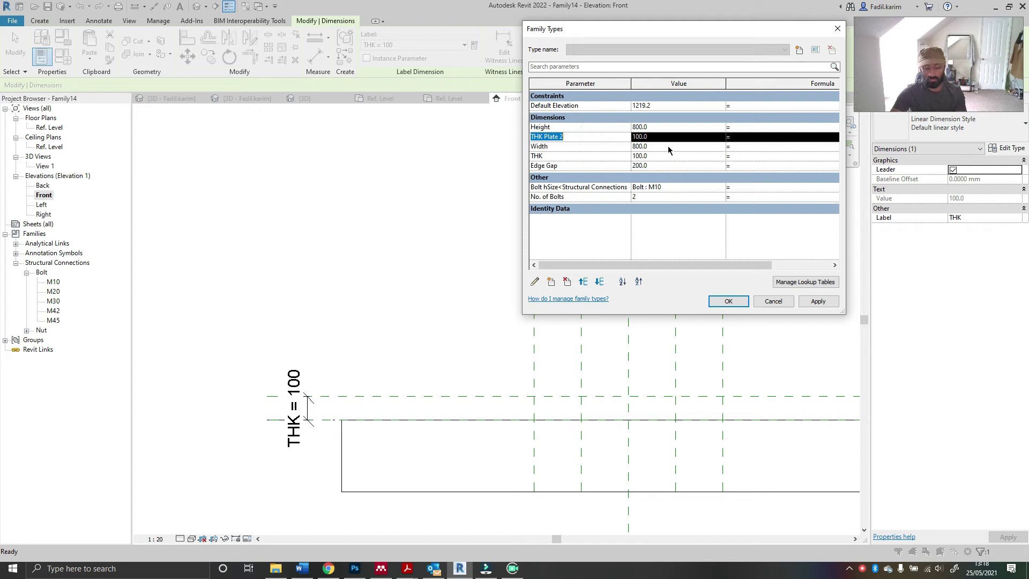
{"action": "left_click", "coordinate": [599, 282]}
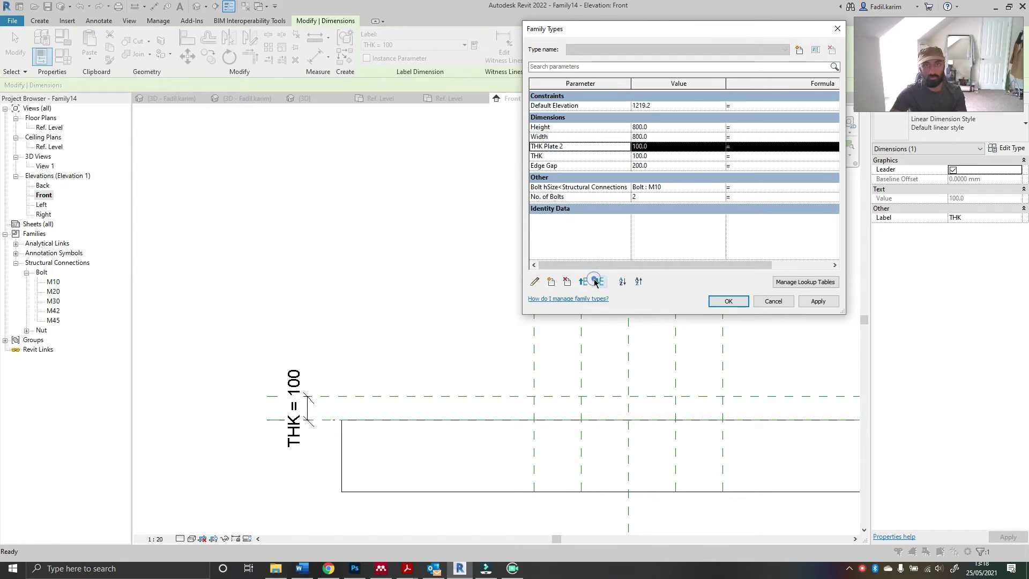
{"action": "left_click", "coordinate": [599, 282]}
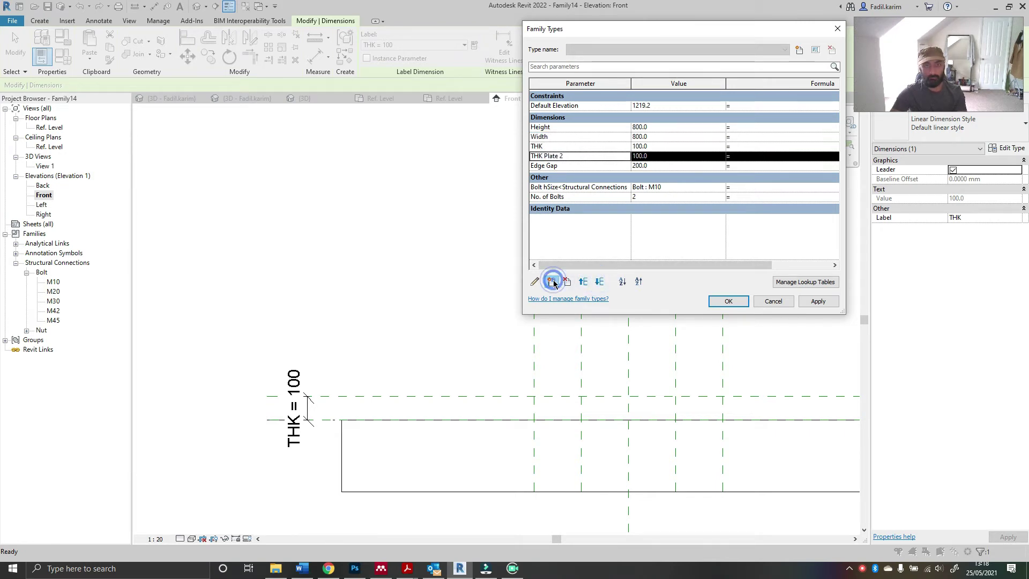
Step: Create a new family parameter named Bolt Length
{"action": "left_click", "coordinate": [553, 282]}
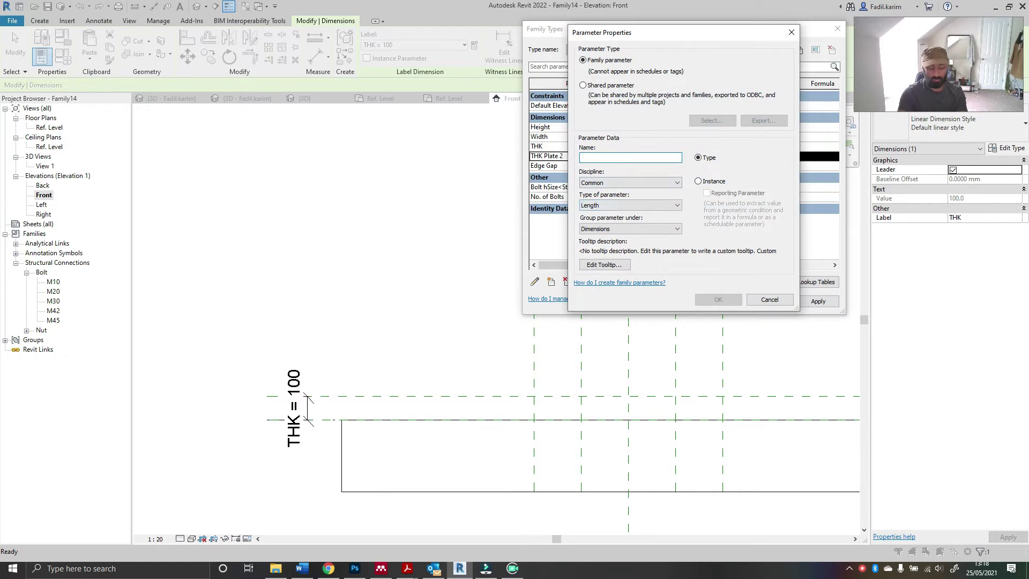
{"action": "type", "text": "Bolth Lne"}
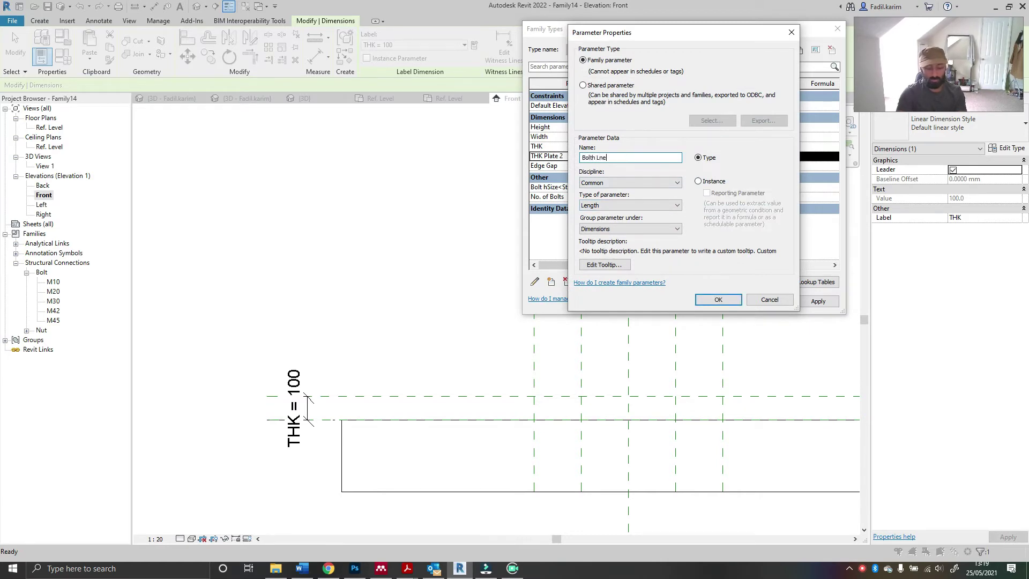
{"action": "key", "text": "BackSpace"}
{"action": "key", "text": "BackSpace"}
{"action": "type", "text": "ength"}
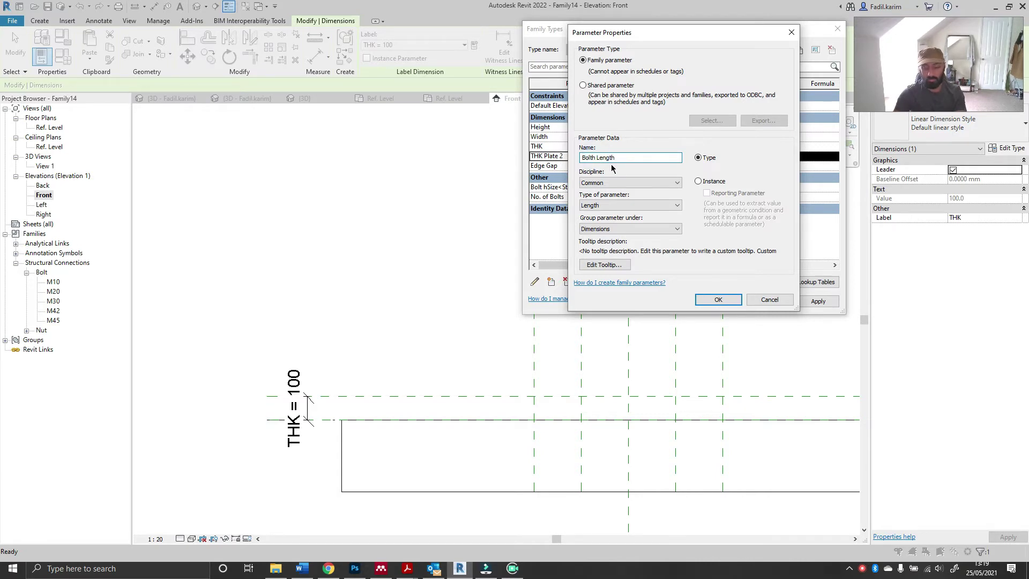
{"action": "key", "text": "Left"}
{"action": "key", "text": "Left"}
{"action": "key", "text": "Left"}
{"action": "key", "text": "Left"}
{"action": "key", "text": "Left"}
{"action": "key", "text": "Left"}
{"action": "key", "text": "Left"}
{"action": "key", "text": "BackSpace"}
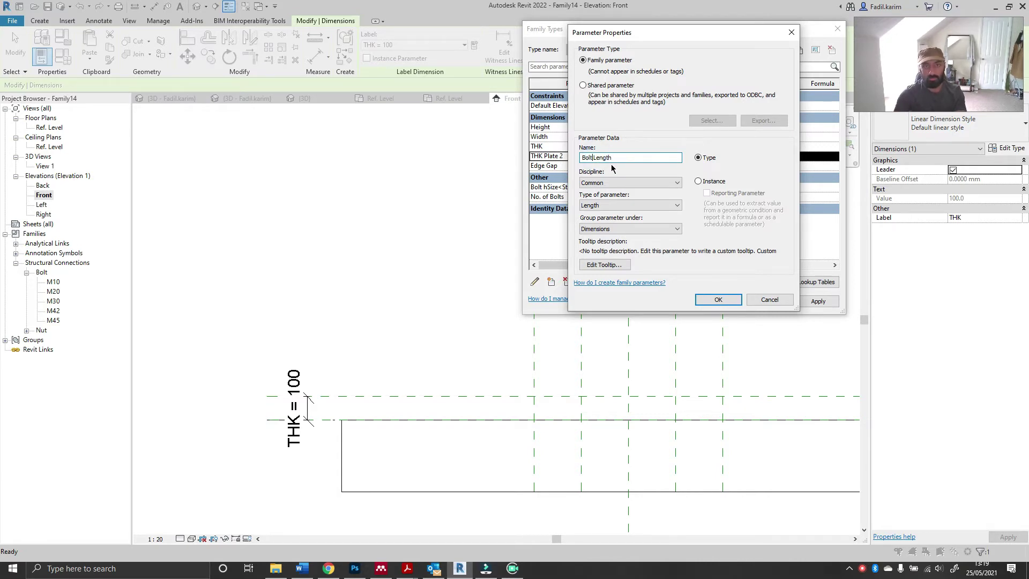
{"action": "left_click", "coordinate": [718, 299]}
Step: Move Bolt Length to the end of Dimensions with formula THK + THK Plate 2
{"action": "left_click", "coordinate": [592, 127]}
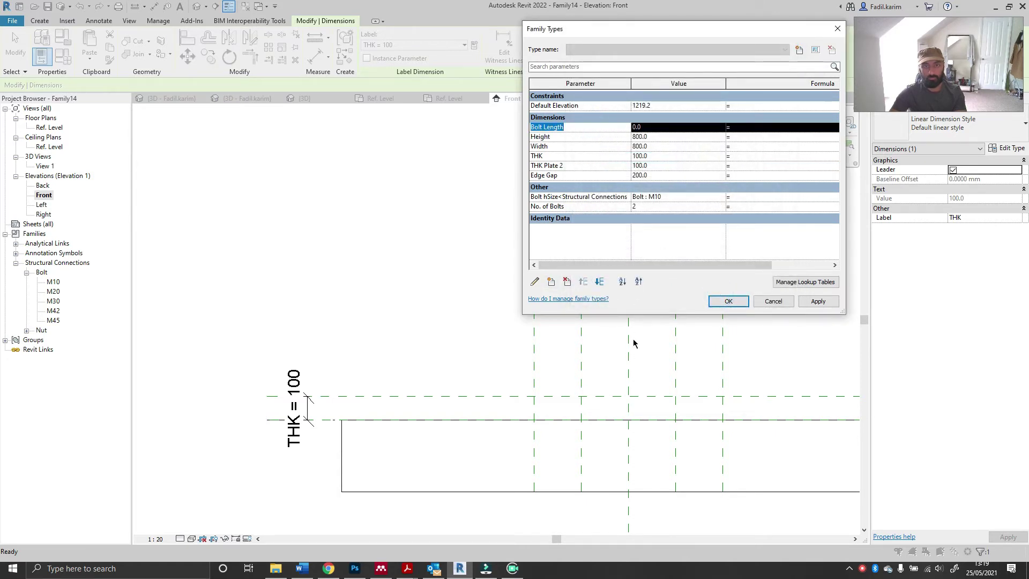
{"action": "left_click", "coordinate": [600, 281]}
{"action": "left_click", "coordinate": [599, 281]}
{"action": "left_click", "coordinate": [600, 281]}
{"action": "left_click", "coordinate": [599, 282]}
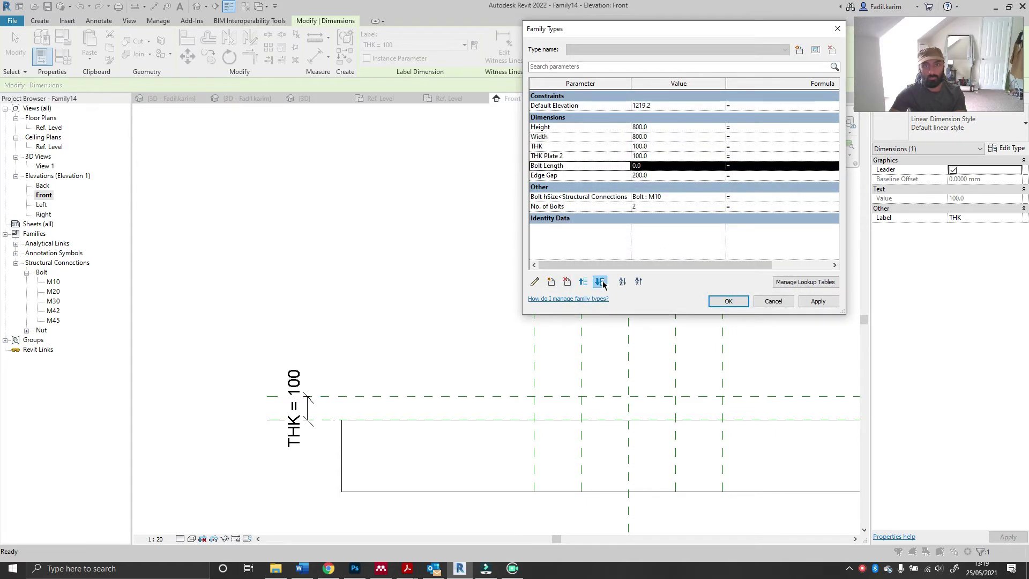
{"action": "left_click", "coordinate": [600, 281]}
{"action": "left_click", "coordinate": [750, 178]}
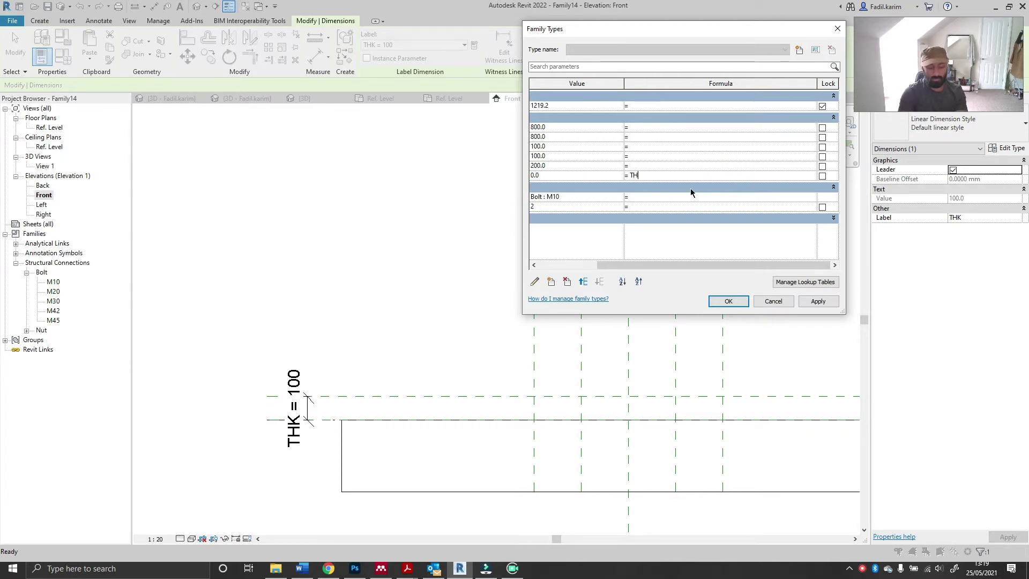
{"action": "type", "text": "THK +"}
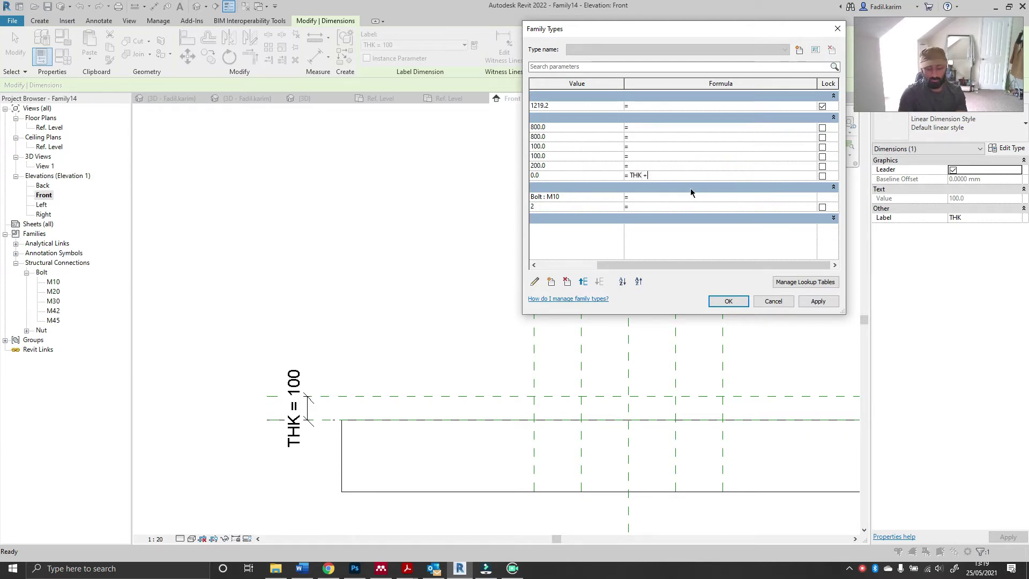
{"action": "type", "text": " THK Plate 2"}
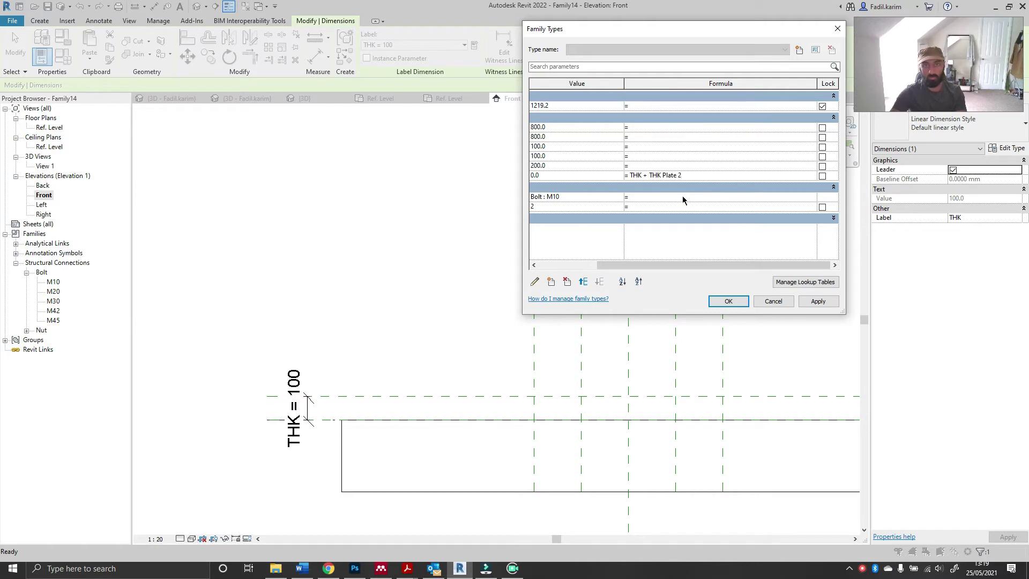
{"action": "left_click_drag", "start_coordinate": [719, 265], "coordinate": [662, 265]}
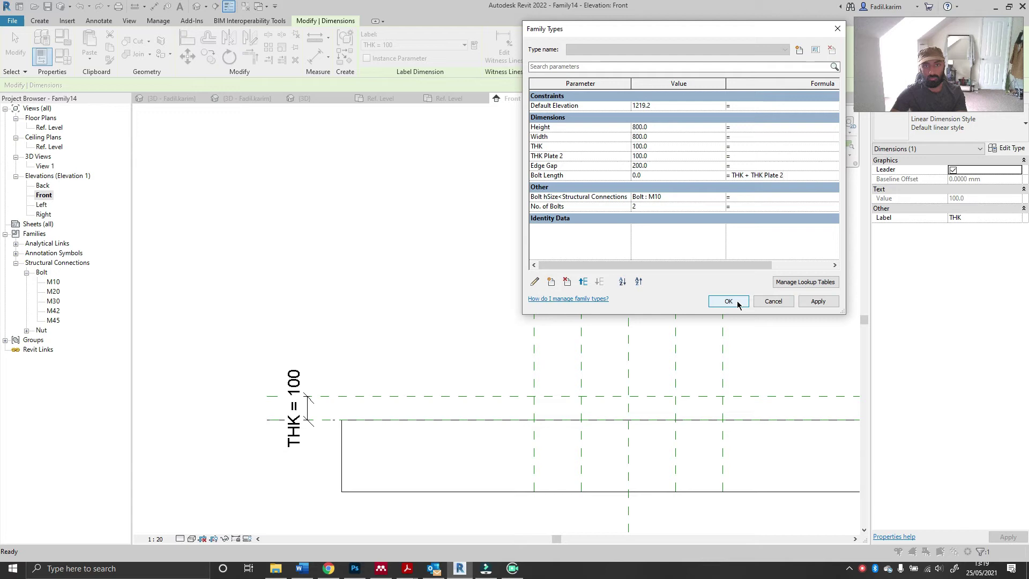
Step: Apply the Family Types changes, then reopen the parameters to check Bolt Length is 200
{"action": "left_click", "coordinate": [729, 302]}
{"action": "key", "text": "Escape"}
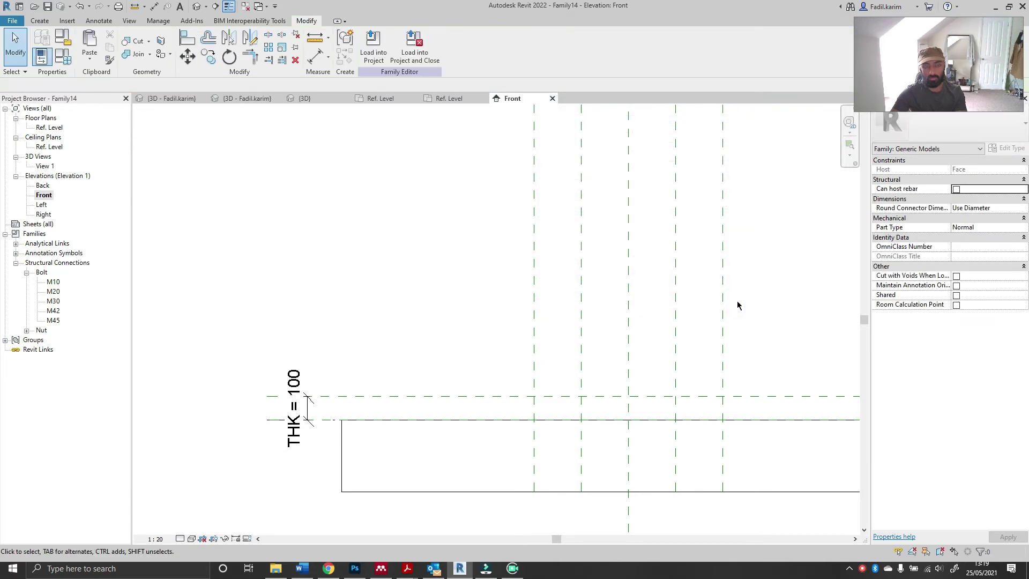
{"action": "left_click", "coordinate": [426, 291]}
{"action": "left_click", "coordinate": [63, 56]}
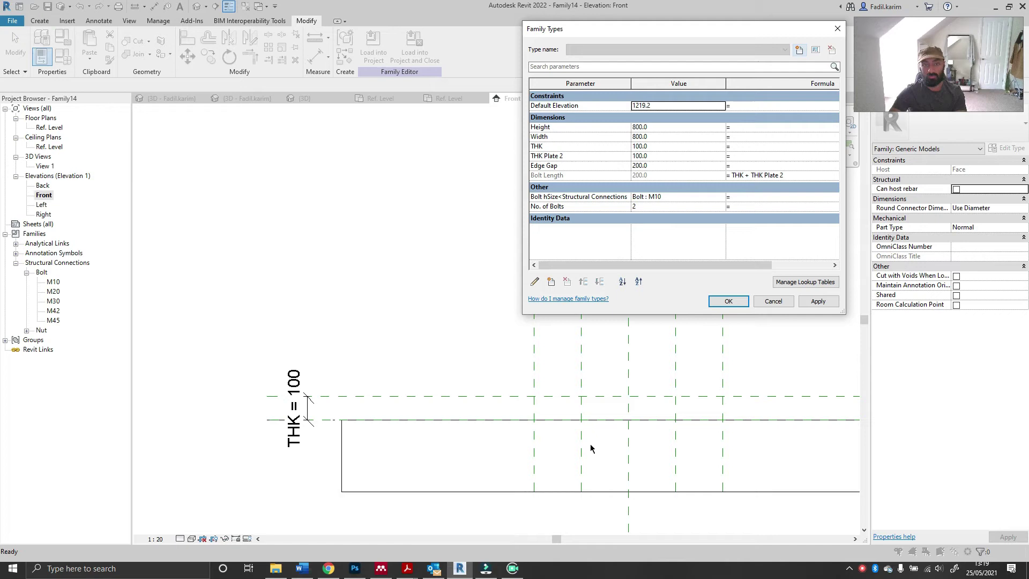
{"action": "left_click", "coordinate": [715, 302]}
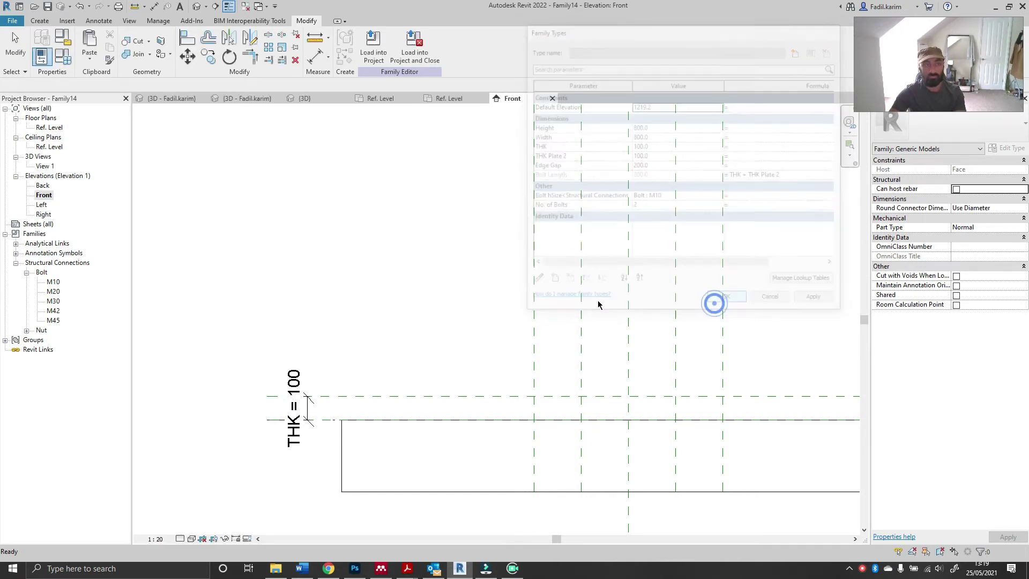
Step: In the Ref. Level plan, drag in Bolt M10 using Place on Work Plane
{"action": "double_click", "coordinate": [47, 127]}
{"action": "middle_click_drag", "start_coordinate": [593, 292], "coordinate": [545, 322]}
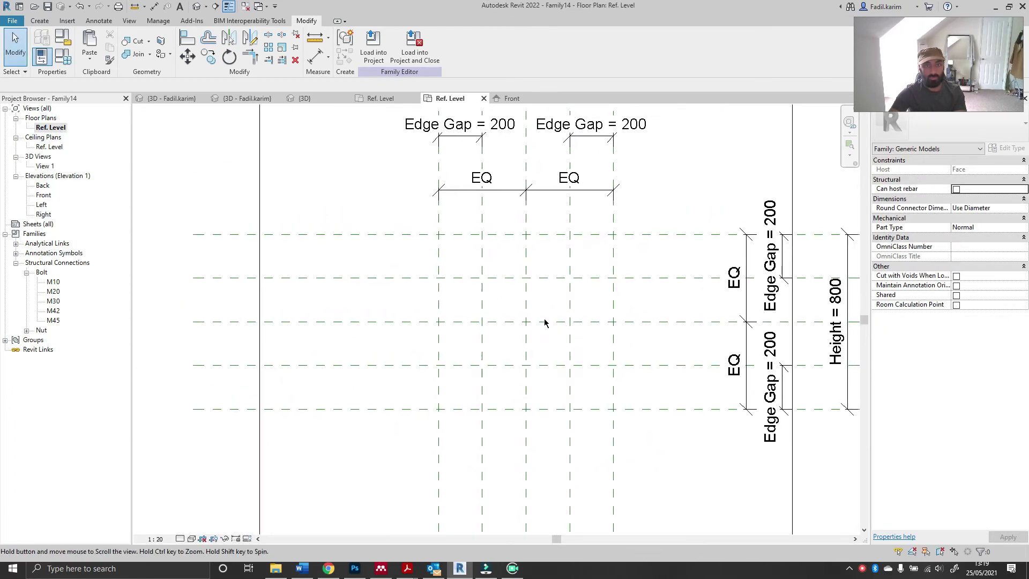
{"action": "left_click_drag", "start_coordinate": [54, 283], "coordinate": [375, 322]}
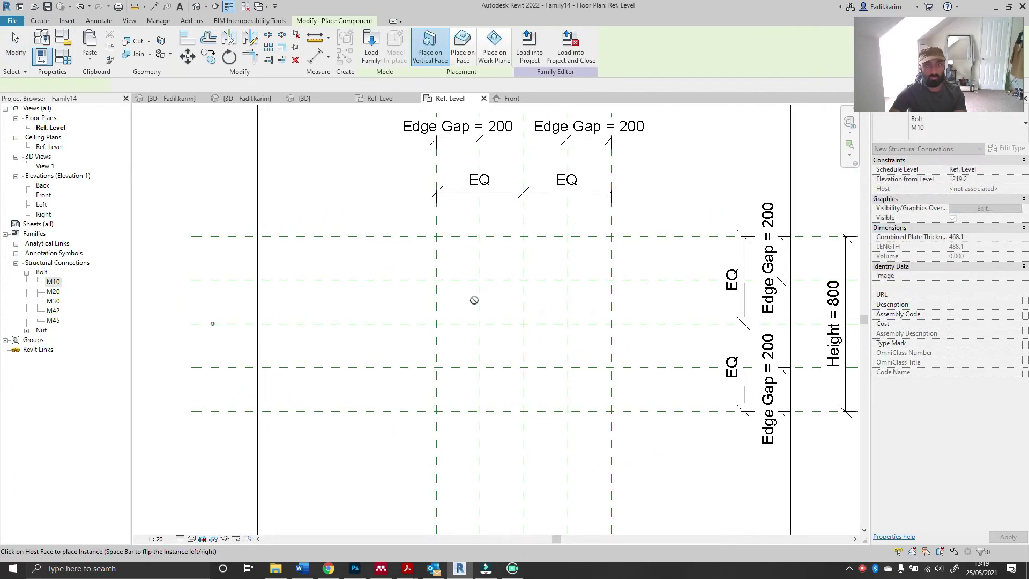
{"action": "left_click", "coordinate": [475, 300]}
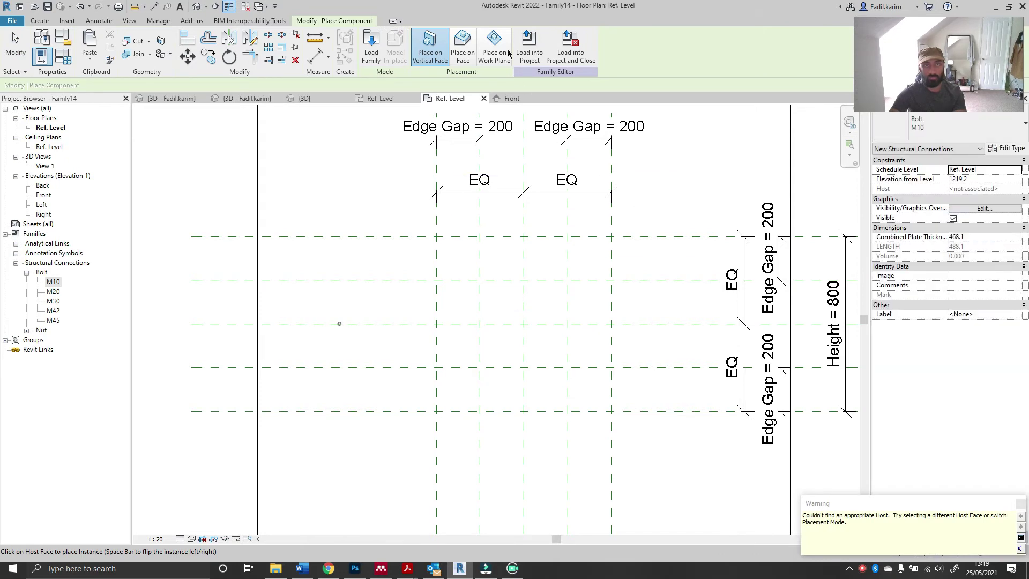
{"action": "left_click", "coordinate": [509, 54]}
Step: Place the M10 bolt in the Ref. Level plan
{"action": "left_click", "coordinate": [493, 296]}
{"action": "key", "text": "Escape"}
{"action": "key", "text": "Escape"}
{"action": "scroll", "coordinate": [497, 311], "scroll_direction": "up", "scroll_amount": 2}
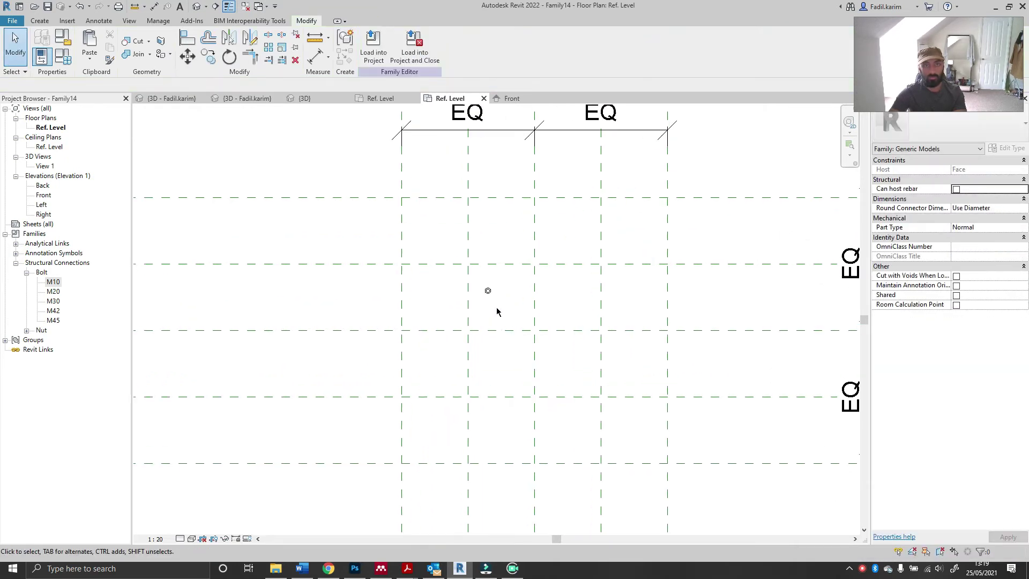
Step: Name the plate's top reference plane in the Front elevation 'Plate Face'
{"action": "double_click", "coordinate": [43, 196]}
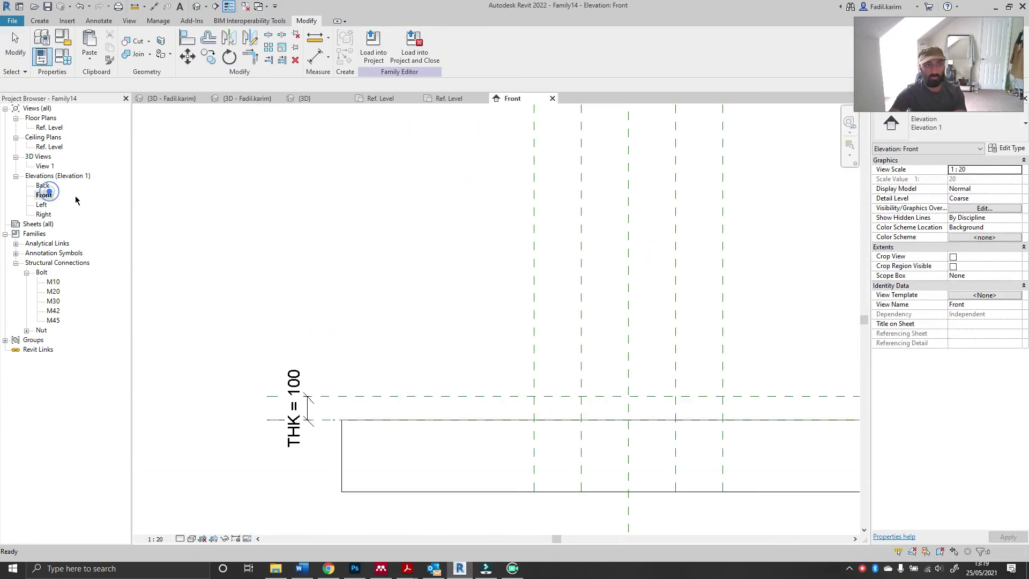
{"action": "left_click", "coordinate": [356, 390]}
{"action": "scroll", "coordinate": [268, 404], "scroll_direction": "up", "scroll_amount": 2}
{"action": "left_click", "coordinate": [266, 386]}
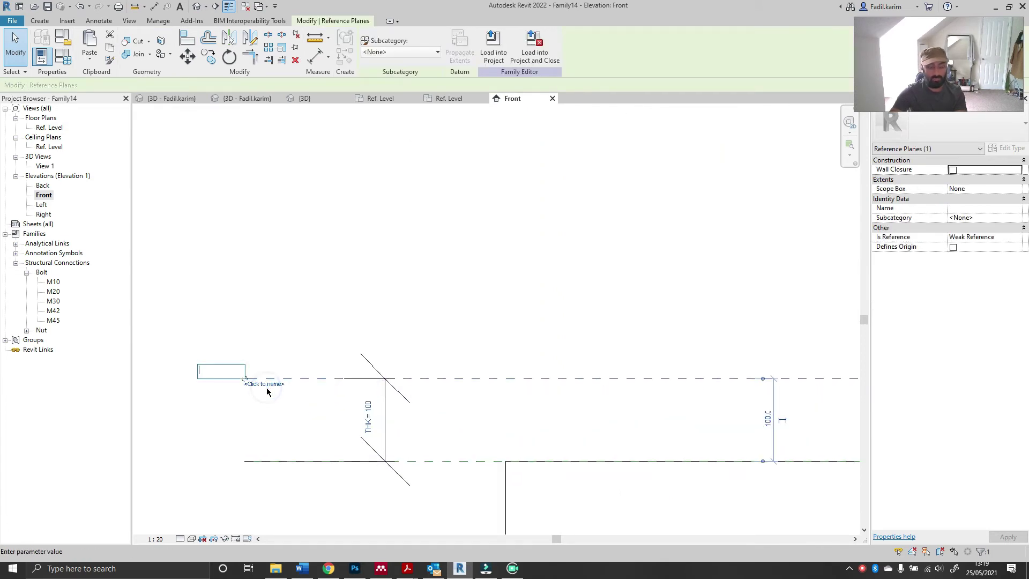
{"action": "type", "text": "Plate"}
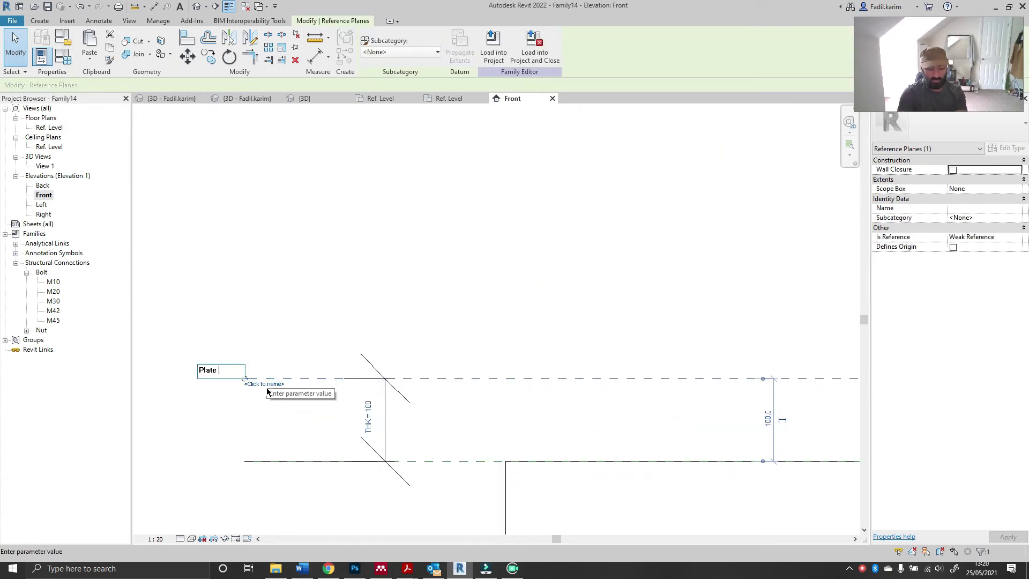
{"action": "type", "text": " FAc"}
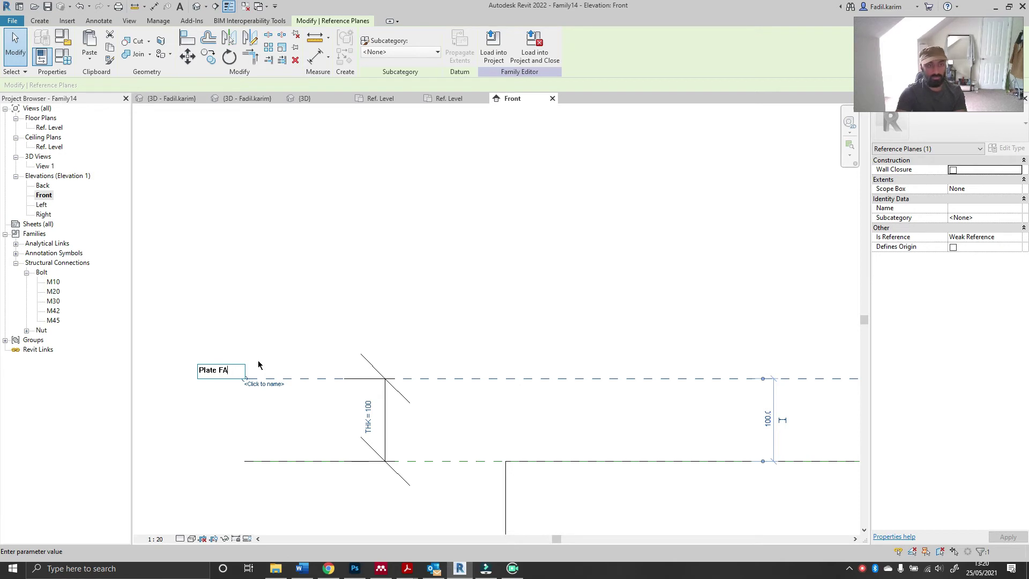
{"action": "key", "text": "Return"}
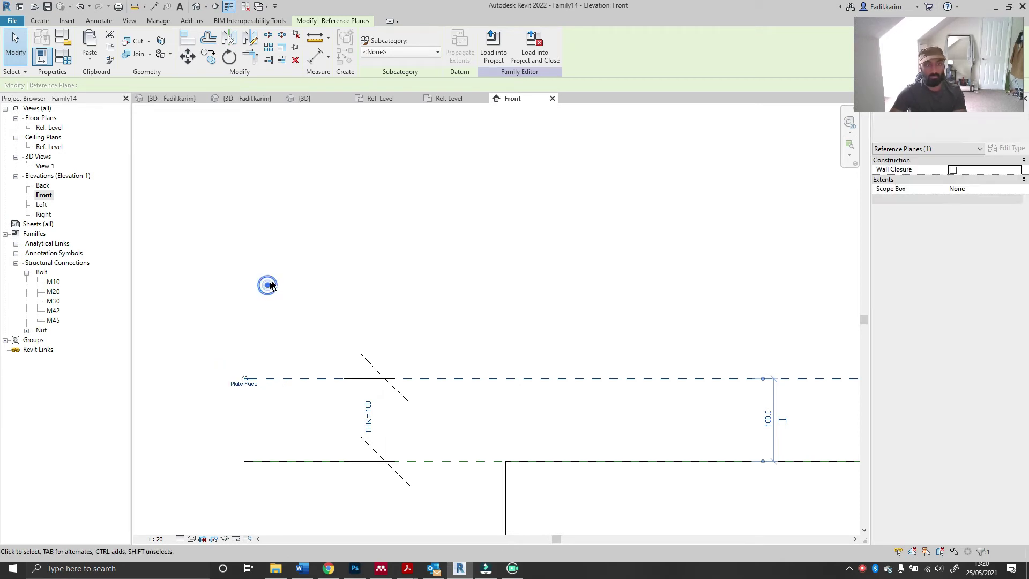
{"action": "scroll", "coordinate": [340, 356], "scroll_direction": "down", "scroll_amount": 5}
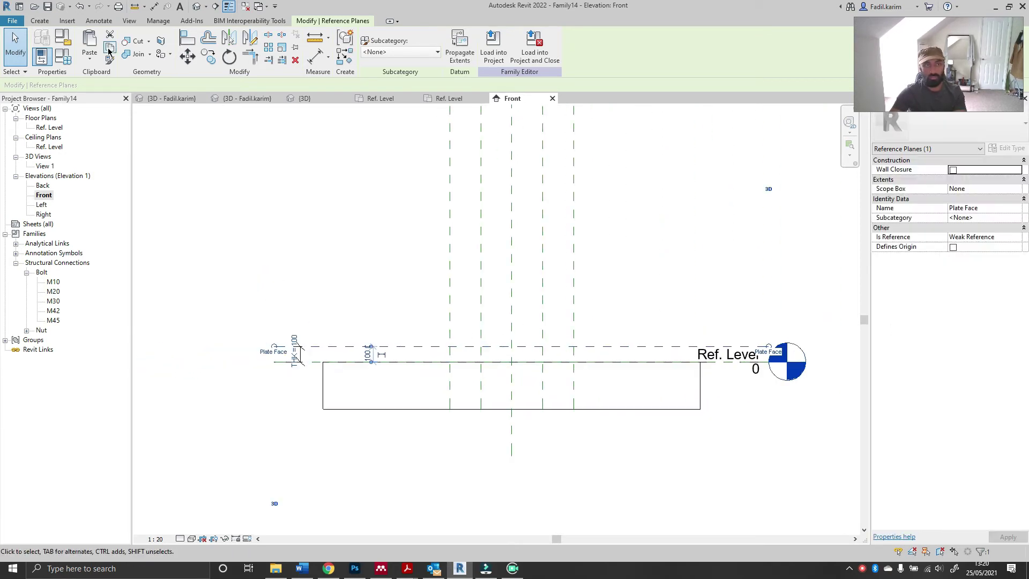
{"action": "double_click", "coordinate": [45, 128]}
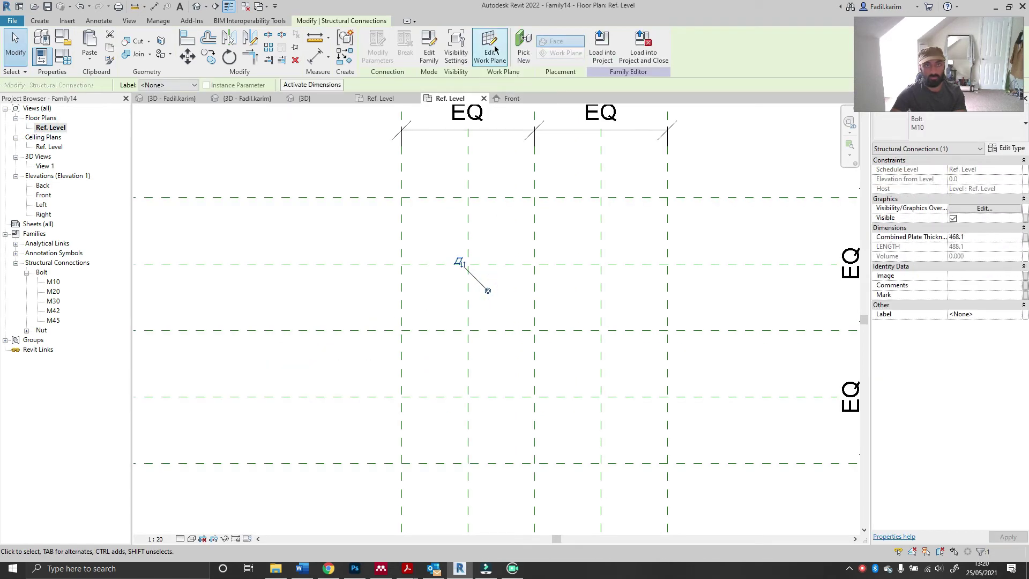
Step: Set the bolt's work plane to Reference Plane : Plate Face
{"action": "left_click", "coordinate": [490, 49]}
{"action": "left_click", "coordinate": [523, 283]}
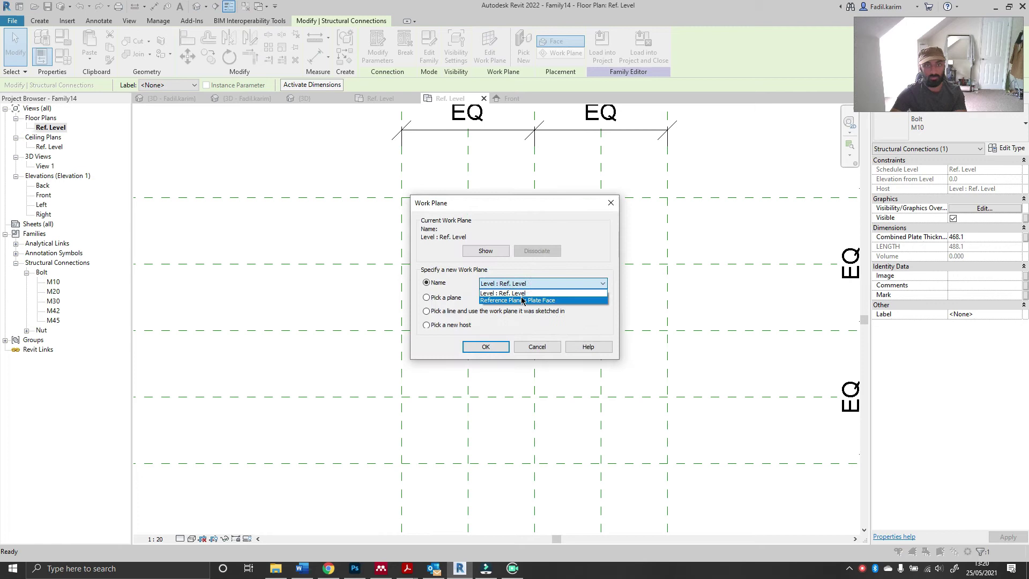
{"action": "left_click", "coordinate": [520, 296]}
{"action": "left_click", "coordinate": [497, 347]}
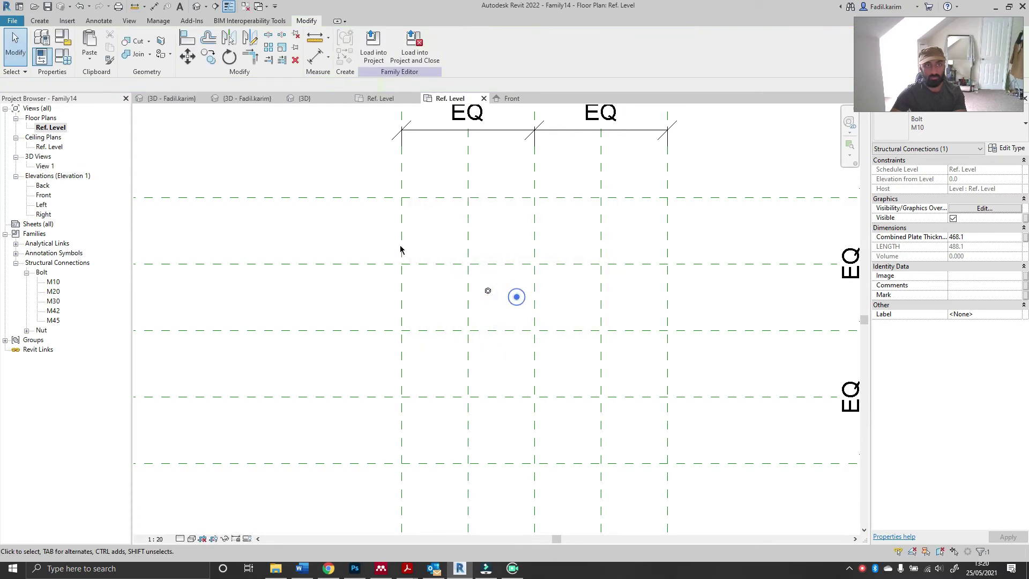
Step: Inspect the bolt in the Front and Back elevations at Fine detail
{"action": "double_click", "coordinate": [43, 195]}
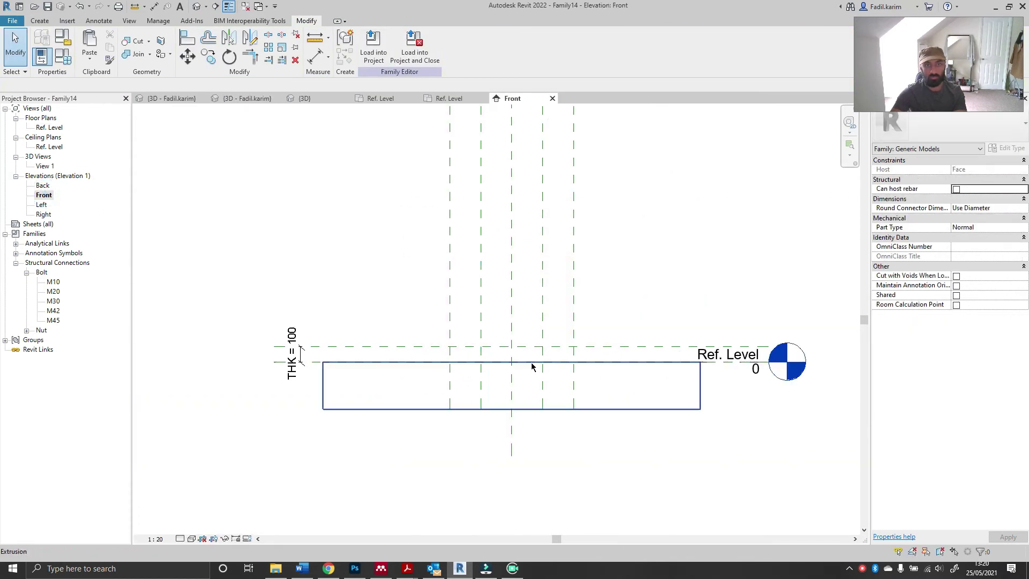
{"action": "scroll", "coordinate": [531, 363], "scroll_direction": "up", "scroll_amount": 2}
{"action": "double_click", "coordinate": [42, 186]}
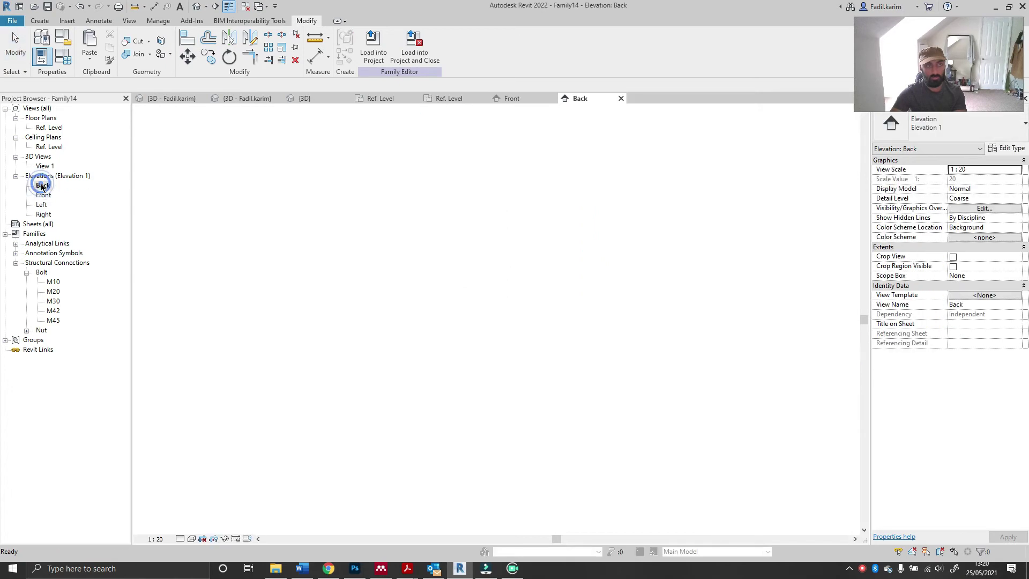
{"action": "scroll", "coordinate": [506, 424], "scroll_direction": "up", "scroll_amount": 4}
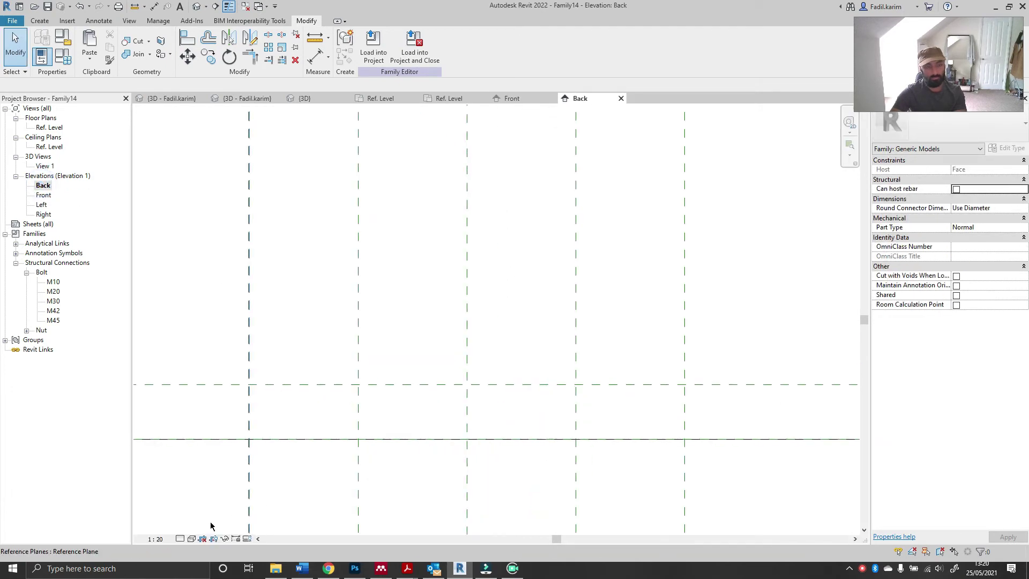
{"action": "left_click", "coordinate": [180, 539]}
{"action": "left_click", "coordinate": [194, 528]}
{"action": "scroll", "coordinate": [333, 455], "scroll_direction": "down", "scroll_amount": 2}
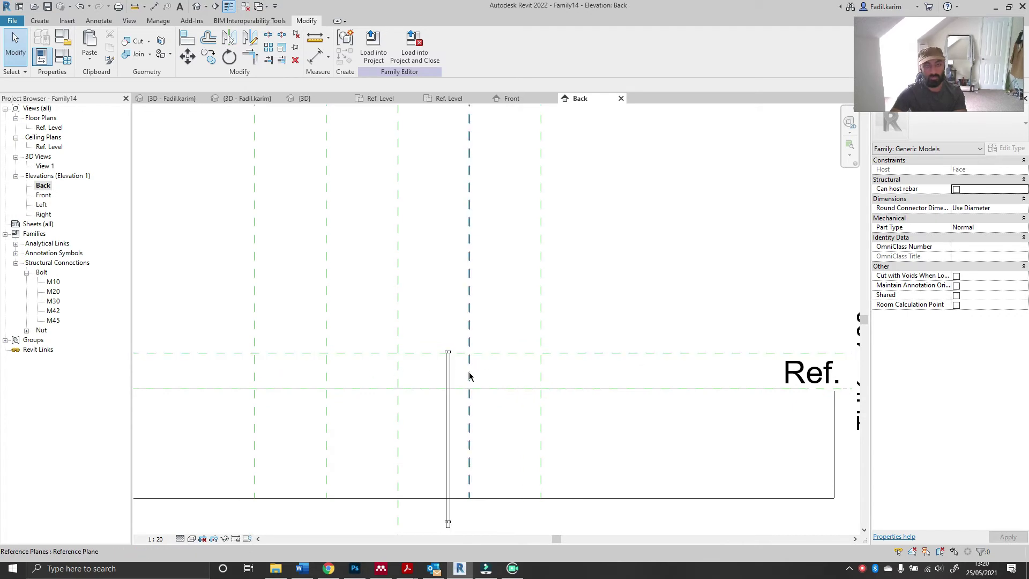
{"action": "middle_click_drag", "start_coordinate": [464, 376], "coordinate": [463, 351]}
{"action": "left_click", "coordinate": [447, 343]}
{"action": "left_click", "coordinate": [401, 377]}
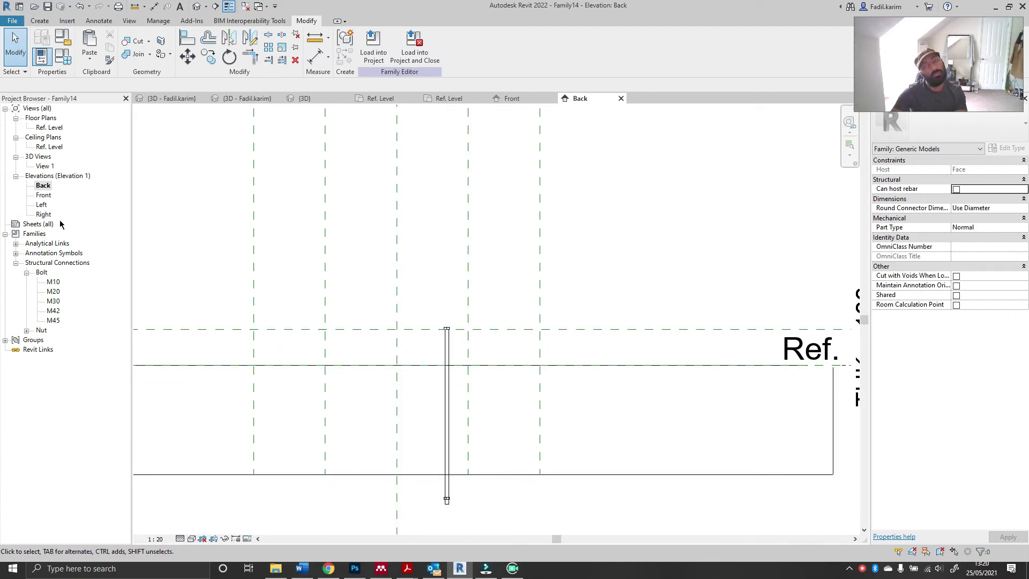
{"action": "double_click", "coordinate": [51, 127]}
Step: Delete the M10 bolt from the Ref. Level plan
{"action": "scroll", "coordinate": [482, 289], "scroll_direction": "up", "scroll_amount": 2}
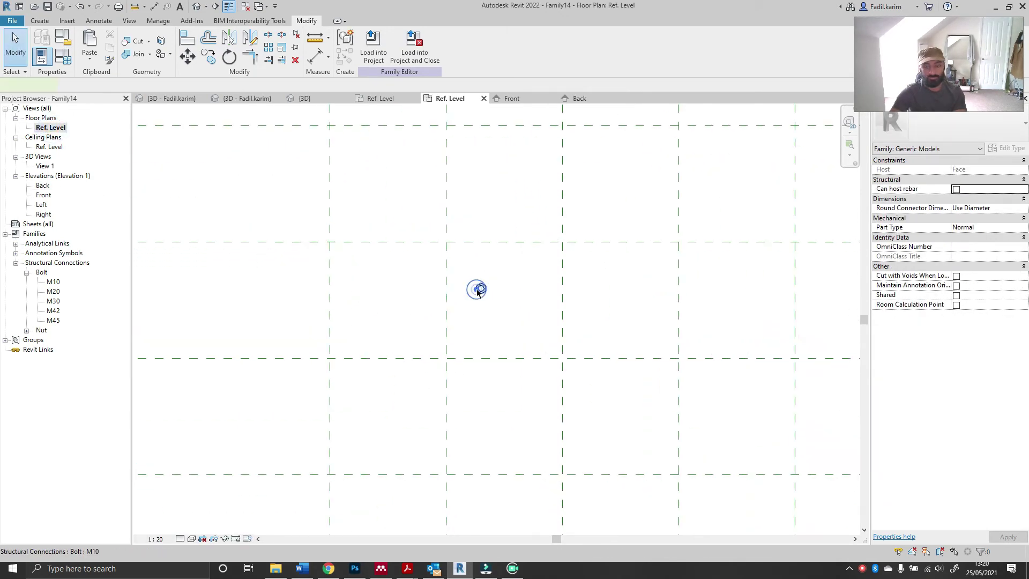
{"action": "left_click", "coordinate": [477, 290]}
{"action": "key", "text": "Delete"}
{"action": "scroll", "coordinate": [466, 287], "scroll_direction": "down", "scroll_amount": 2}
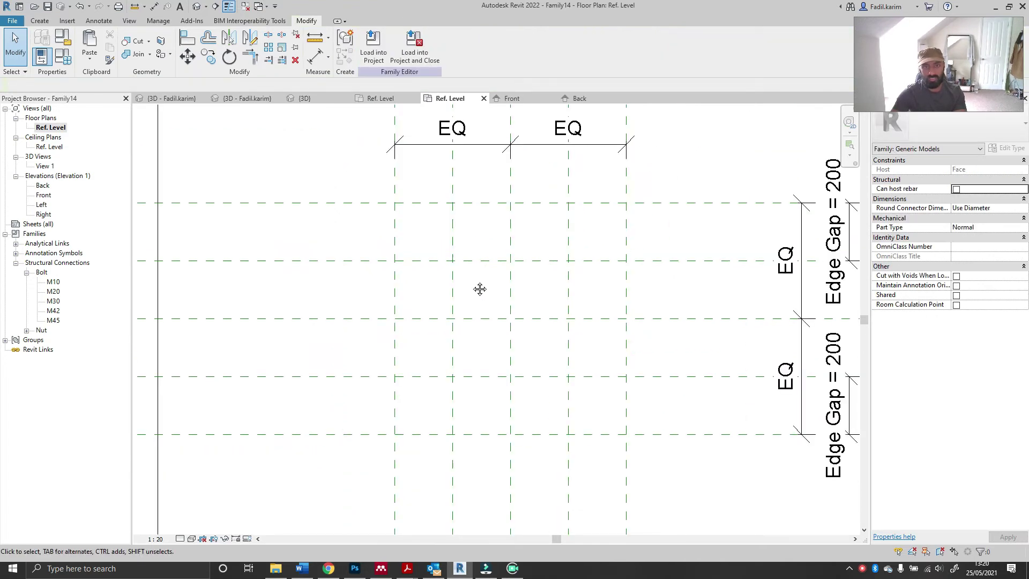
{"action": "middle_click_drag", "start_coordinate": [479, 290], "coordinate": [444, 287]}
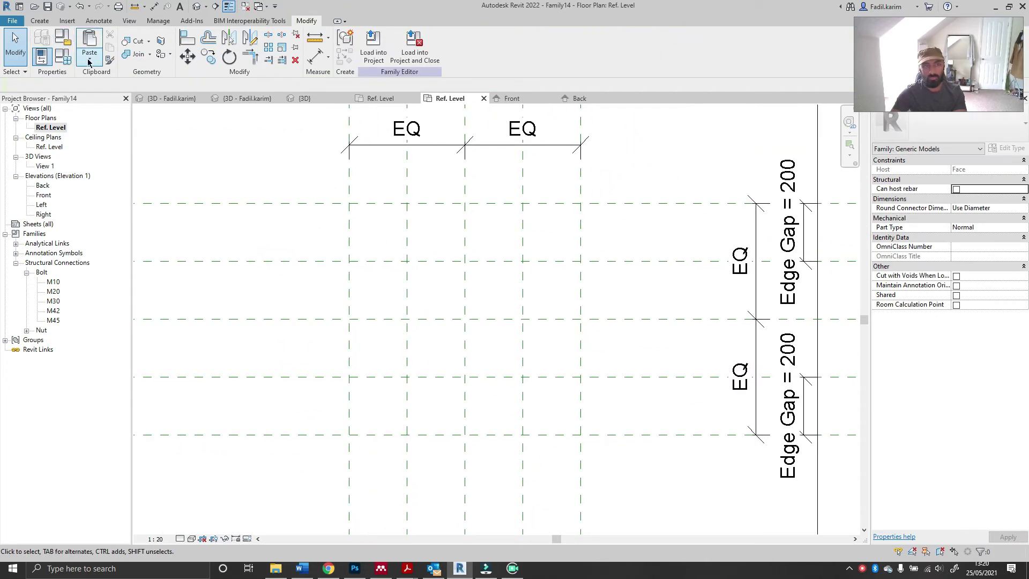
Step: Set the family category to Structural Connections, Cut with Voids When Loaded, material Steel
{"action": "left_click", "coordinate": [61, 41]}
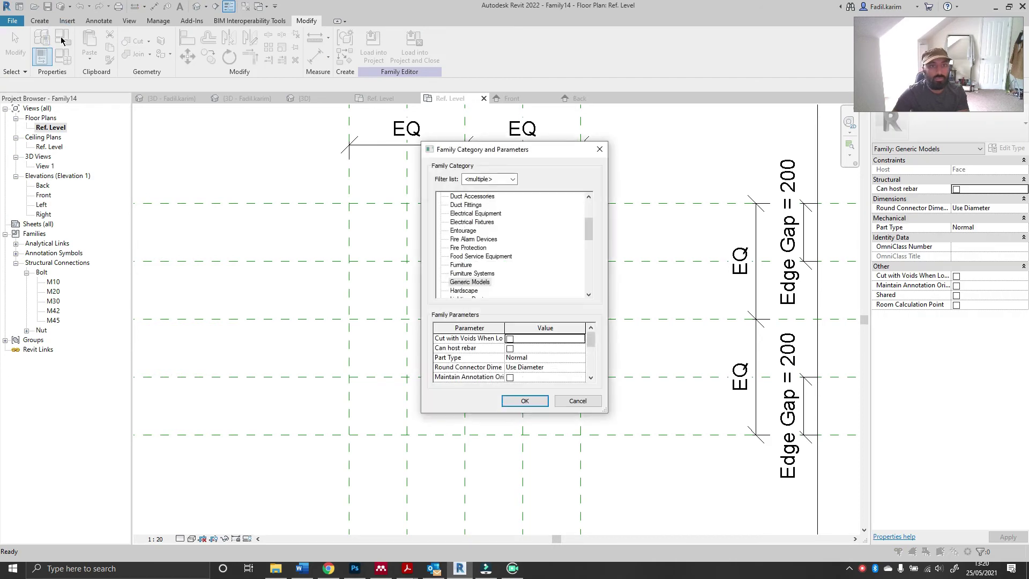
{"action": "scroll", "coordinate": [479, 247], "scroll_direction": "down", "scroll_amount": 4}
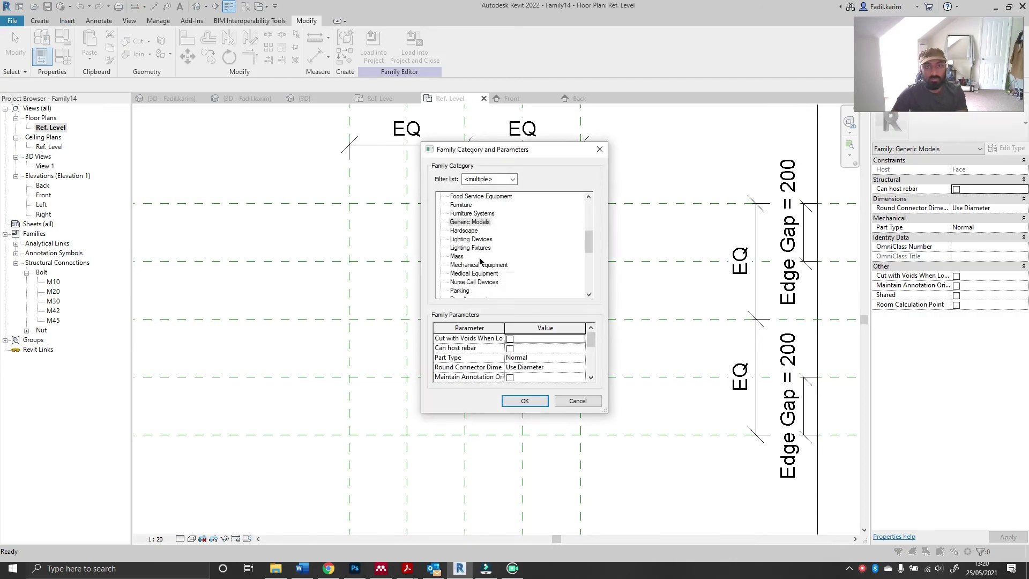
{"action": "scroll", "coordinate": [480, 264], "scroll_direction": "down", "scroll_amount": 4}
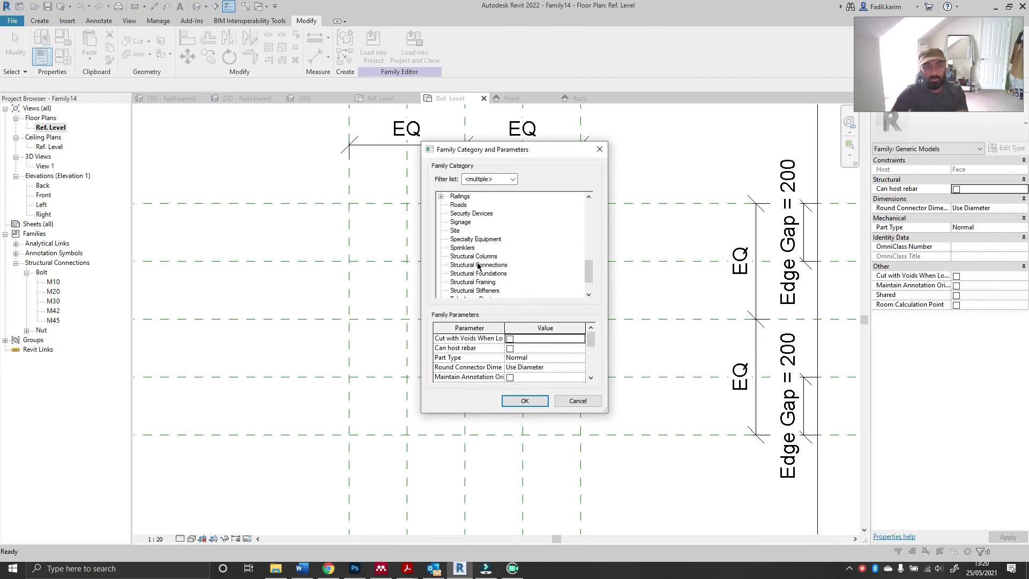
{"action": "left_click", "coordinate": [484, 266]}
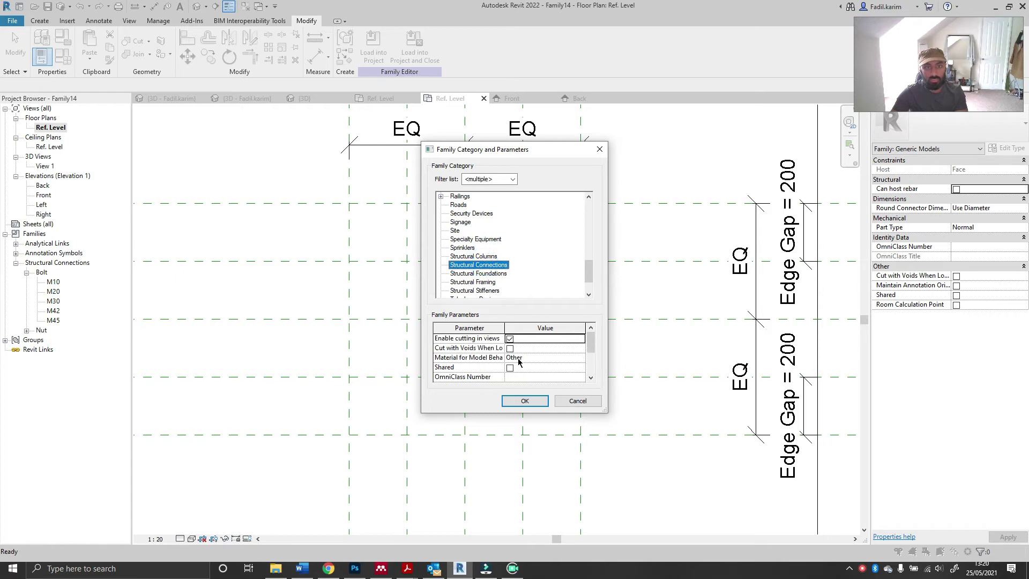
{"action": "left_click", "coordinate": [510, 348]}
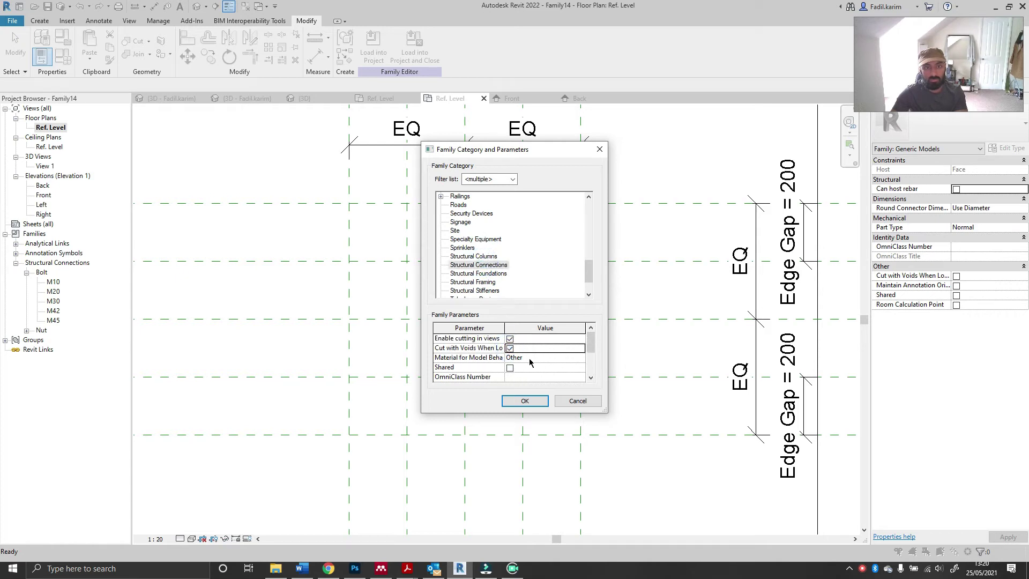
{"action": "left_click", "coordinate": [530, 359]}
{"action": "left_click", "coordinate": [581, 357]}
{"action": "left_click", "coordinate": [522, 367]}
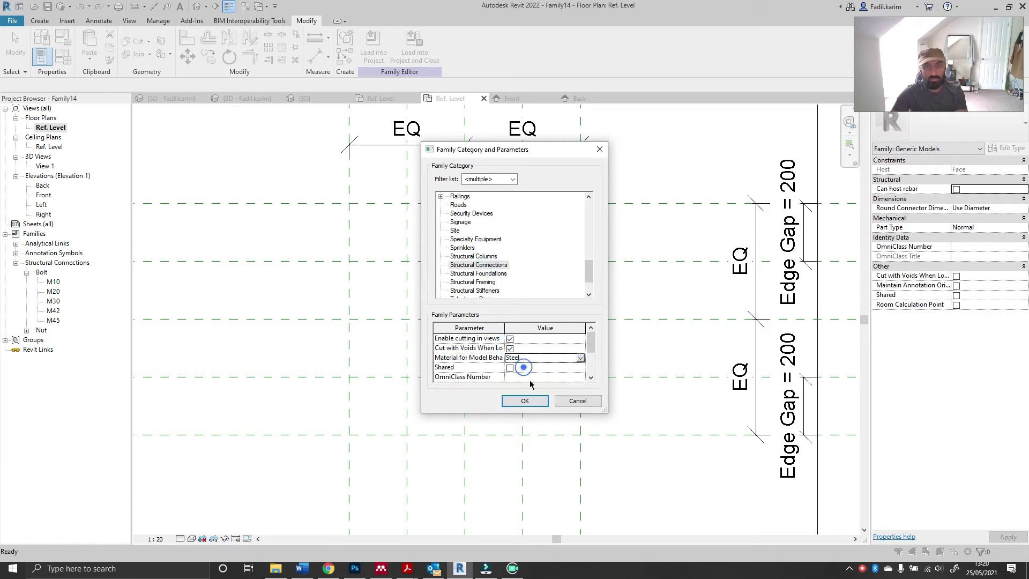
{"action": "left_click", "coordinate": [525, 401]}
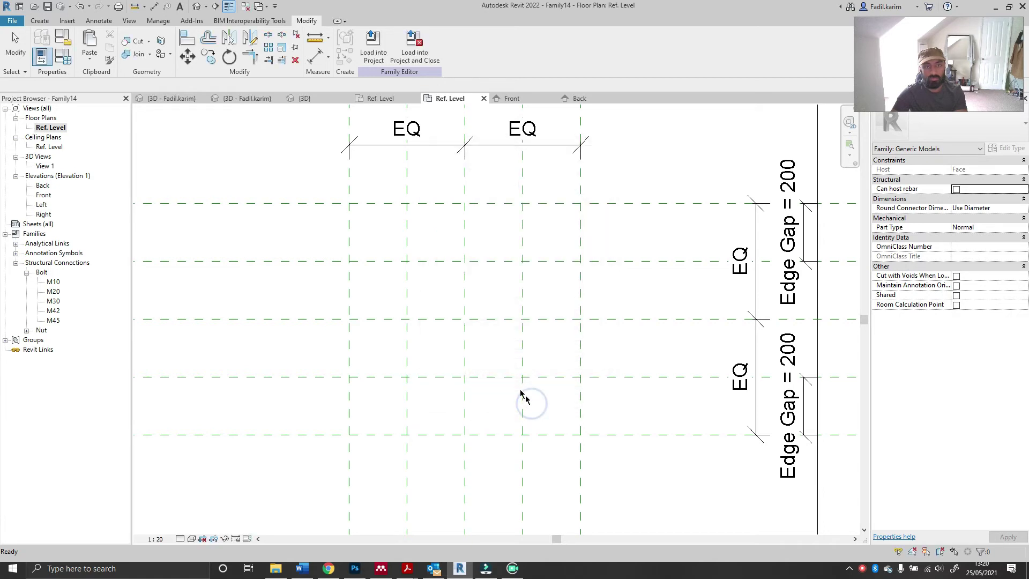
Step: Review the family category settings and the family types list
{"action": "left_click", "coordinate": [64, 38]}
{"action": "key", "text": "Escape"}
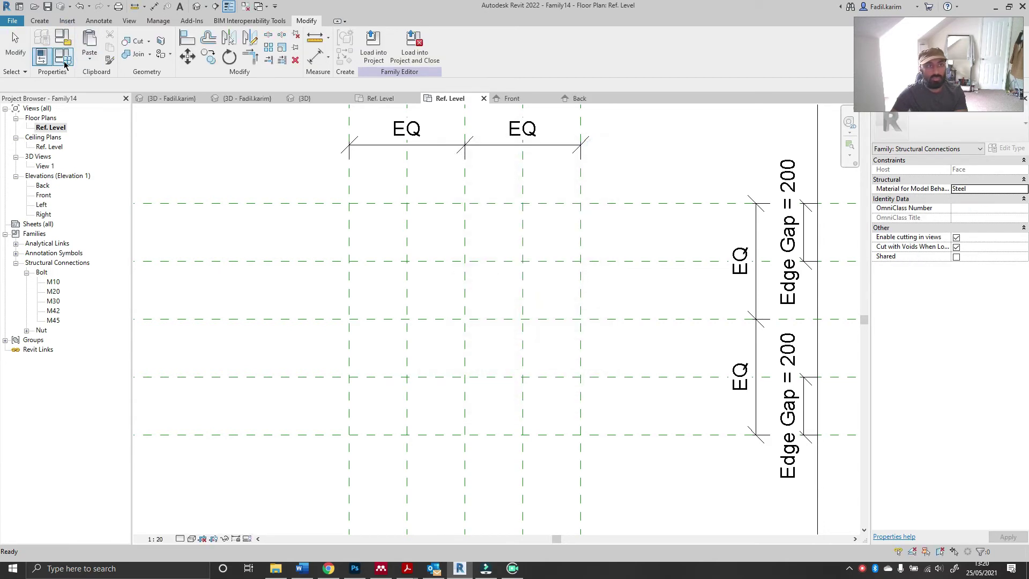
{"action": "left_click", "coordinate": [64, 60]}
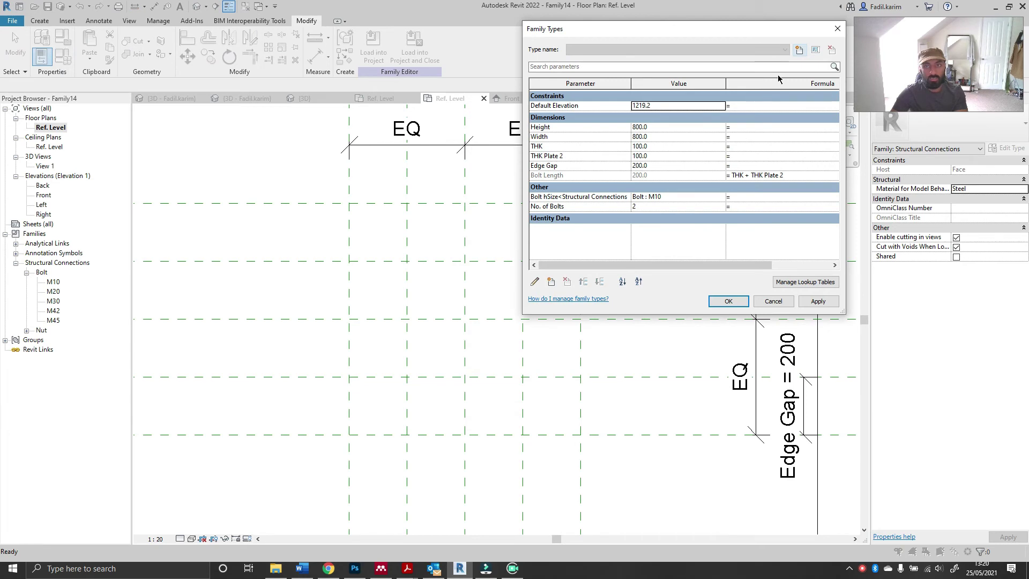
{"action": "left_click", "coordinate": [838, 28]}
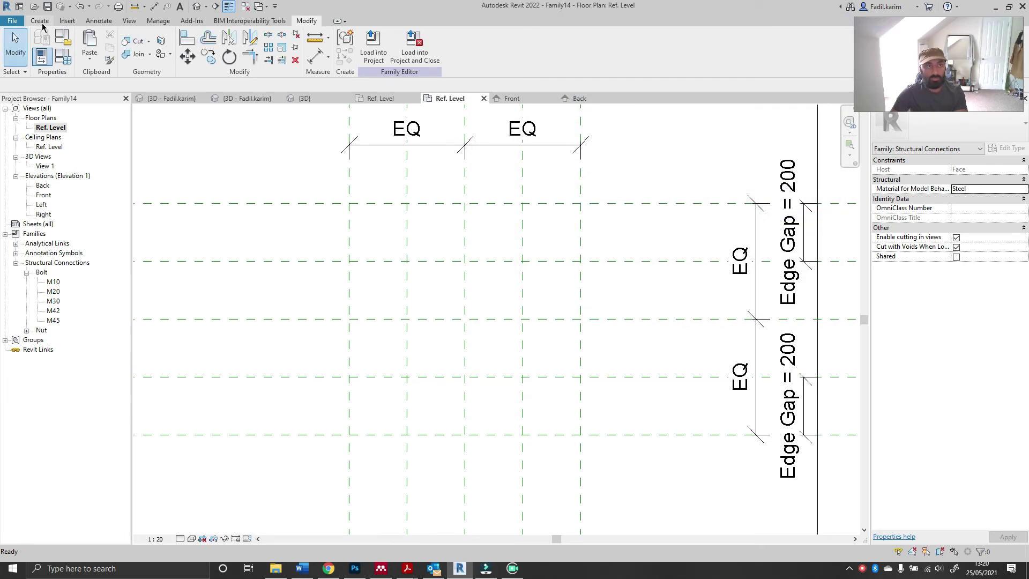
Step: Sketch a rectangle and finish it as a solid plate extrusion
{"action": "left_click", "coordinate": [39, 20]}
{"action": "left_click", "coordinate": [88, 43]}
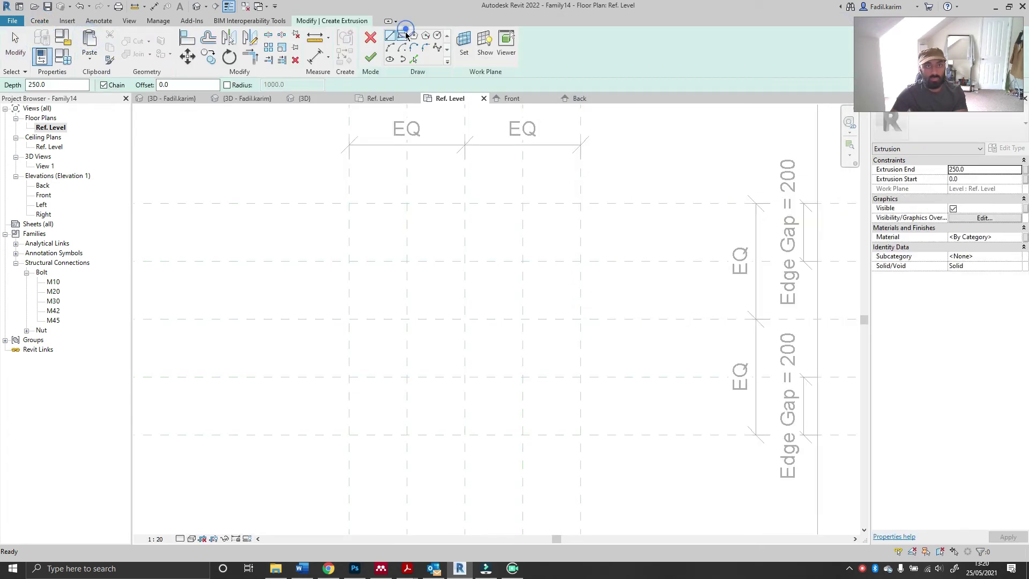
{"action": "left_click", "coordinate": [402, 36]}
{"action": "left_click", "coordinate": [241, 160]}
{"action": "left_click", "coordinate": [340, 230]}
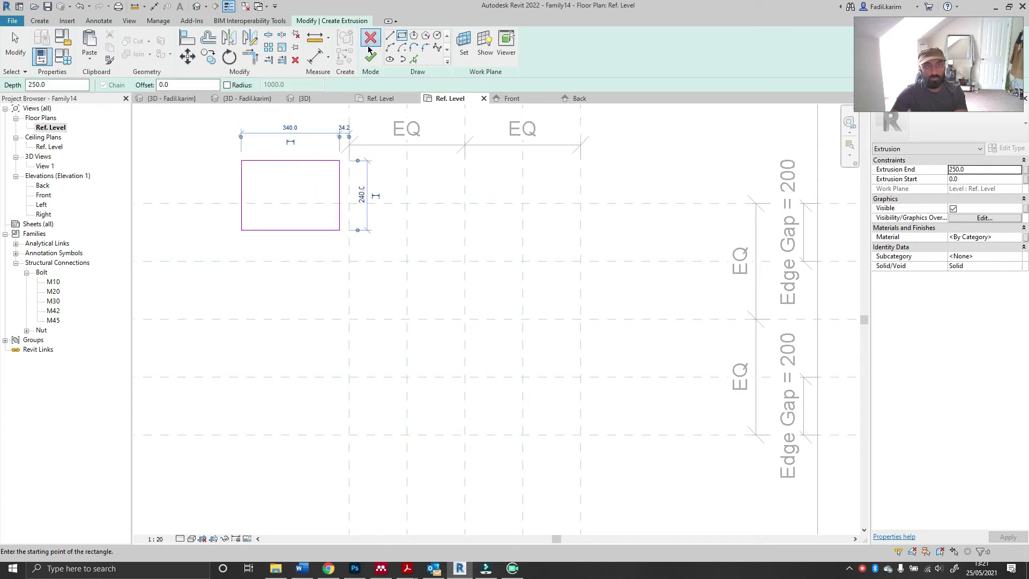
{"action": "left_click", "coordinate": [369, 47]}
{"action": "left_click", "coordinate": [583, 292]}
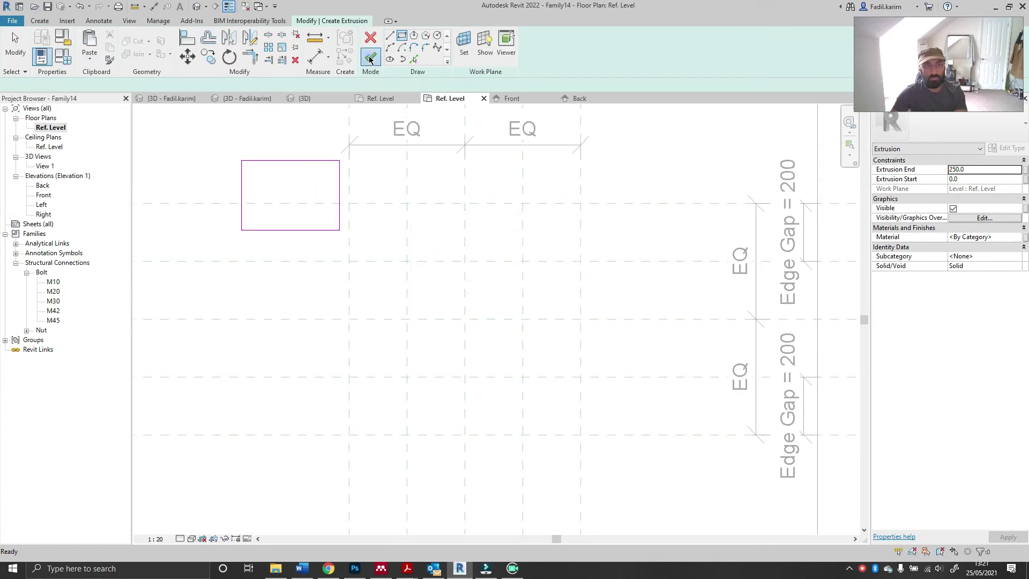
{"action": "left_click", "coordinate": [370, 59]}
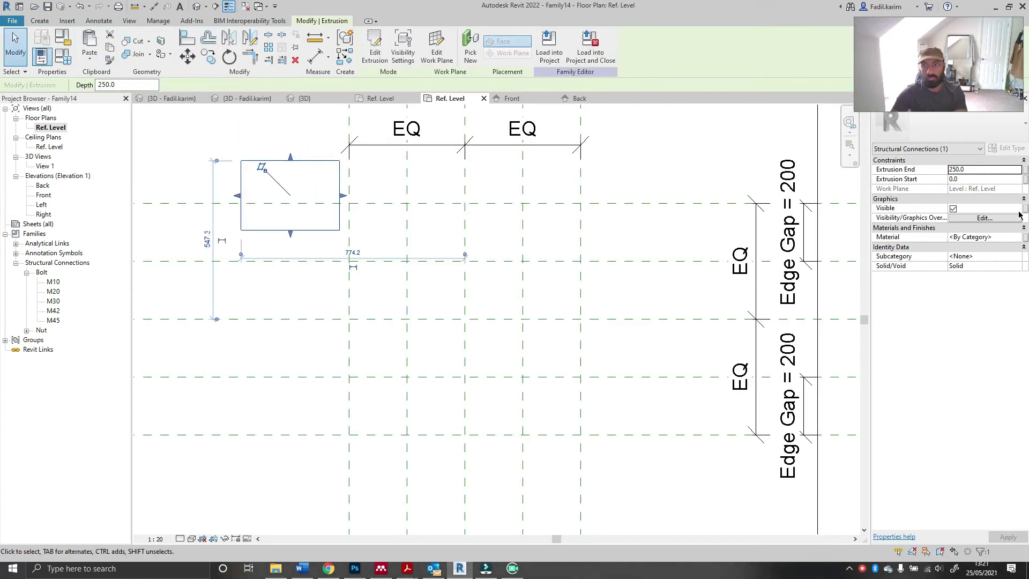
Step: Associate the extrusion's material with a new type parameter named Material
{"action": "left_click", "coordinate": [1025, 237]}
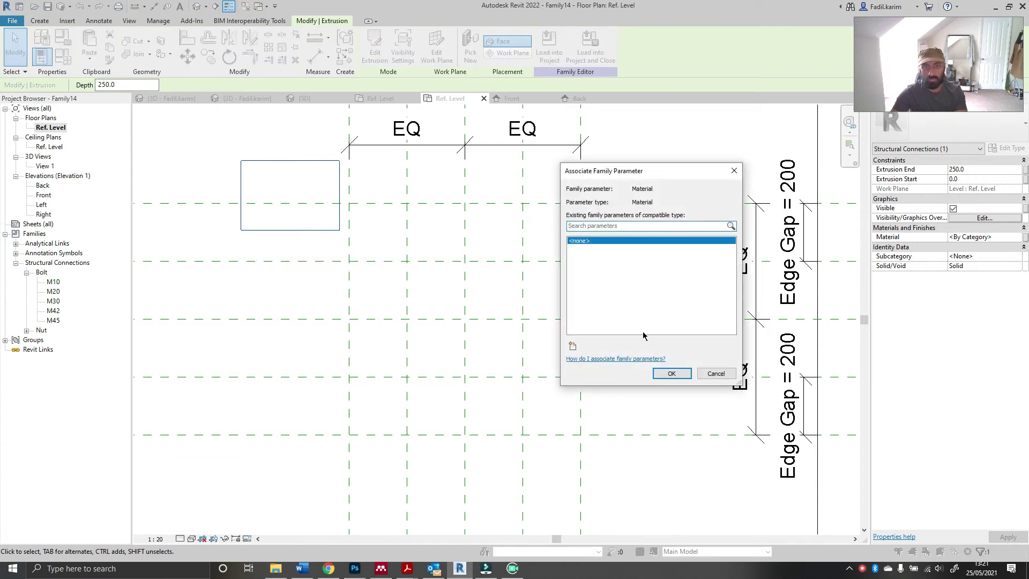
{"action": "left_click", "coordinate": [572, 347]}
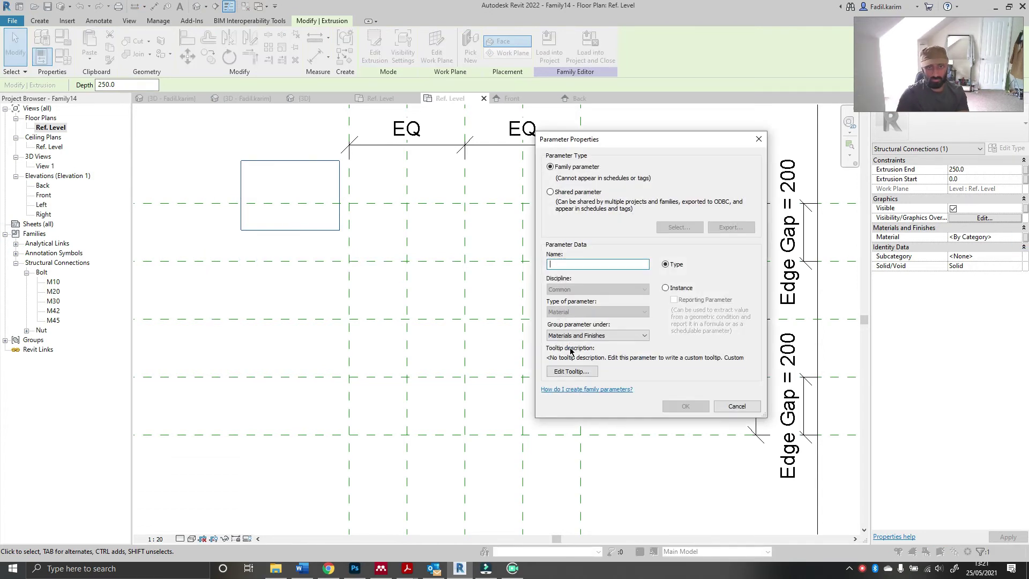
{"action": "type", "text": "Material"}
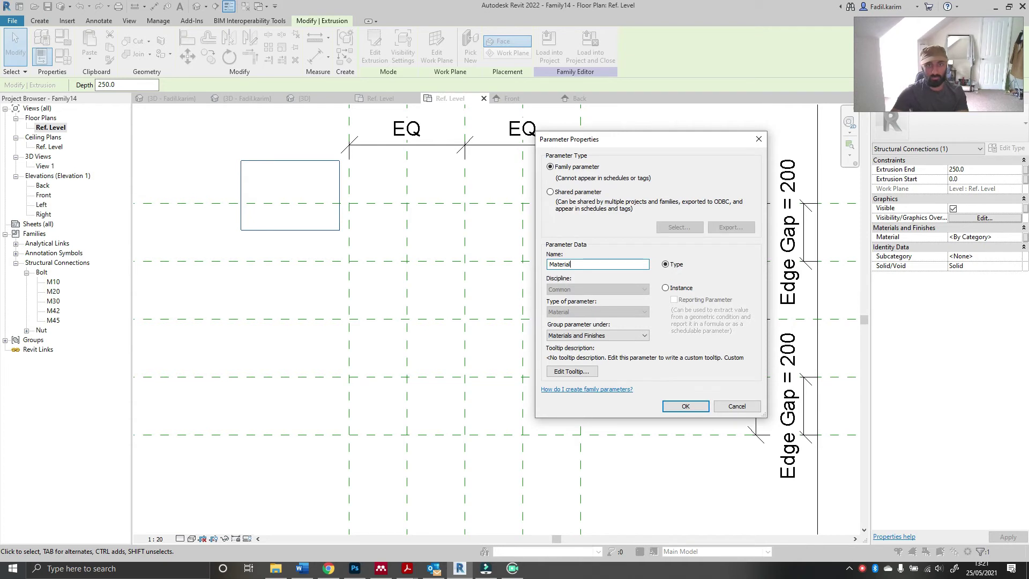
{"action": "left_click", "coordinate": [689, 405]}
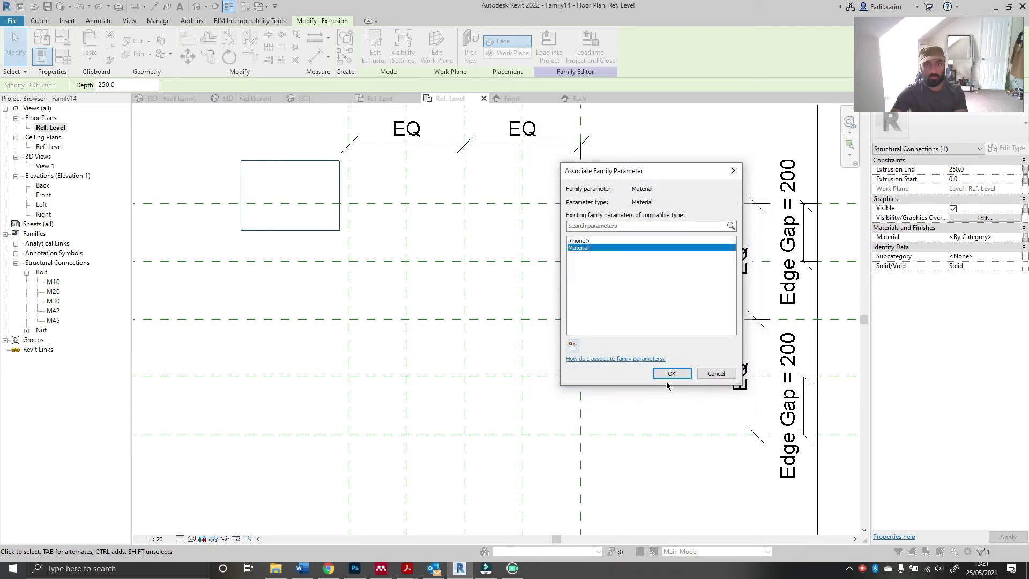
{"action": "left_click", "coordinate": [670, 374]}
{"action": "left_click", "coordinate": [260, 131]}
{"action": "left_click", "coordinate": [271, 157]}
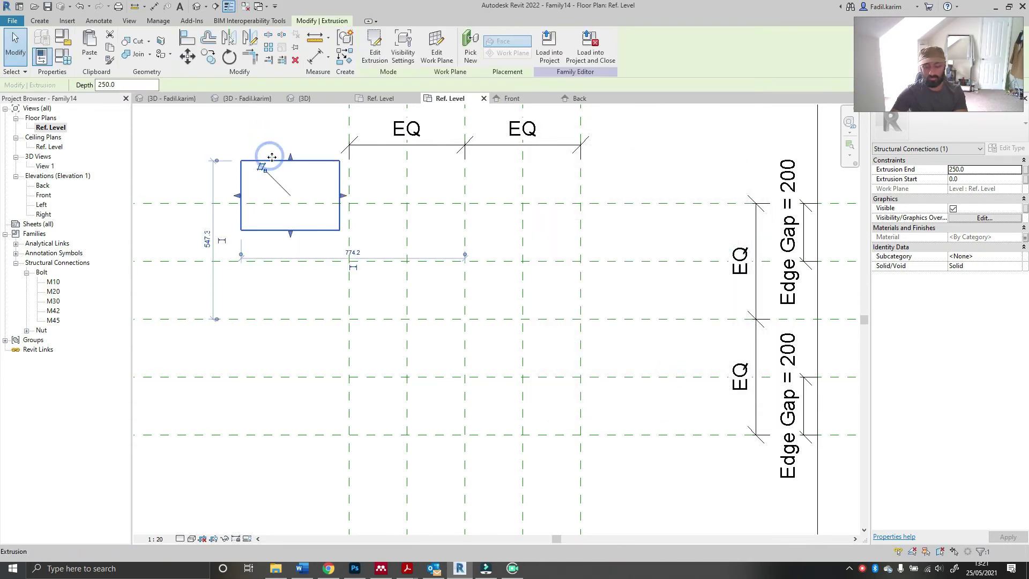
{"action": "key", "text": "Escape"}
{"action": "scroll", "coordinate": [298, 259], "scroll_direction": "down", "scroll_amount": 4}
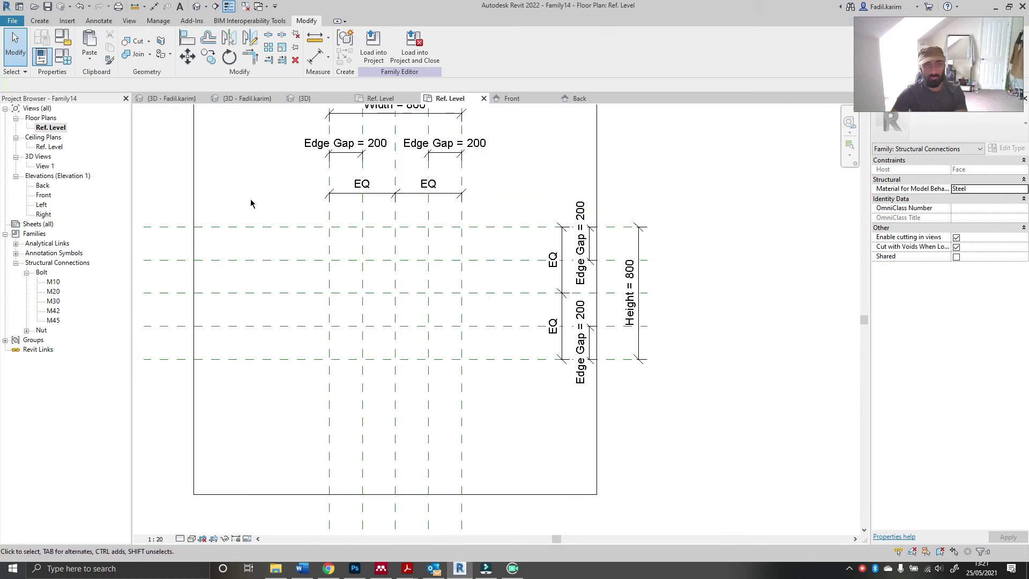
Step: Show the plate in the default 3D view and select the slab extrusion to inspect it
{"action": "left_click", "coordinate": [198, 9]}
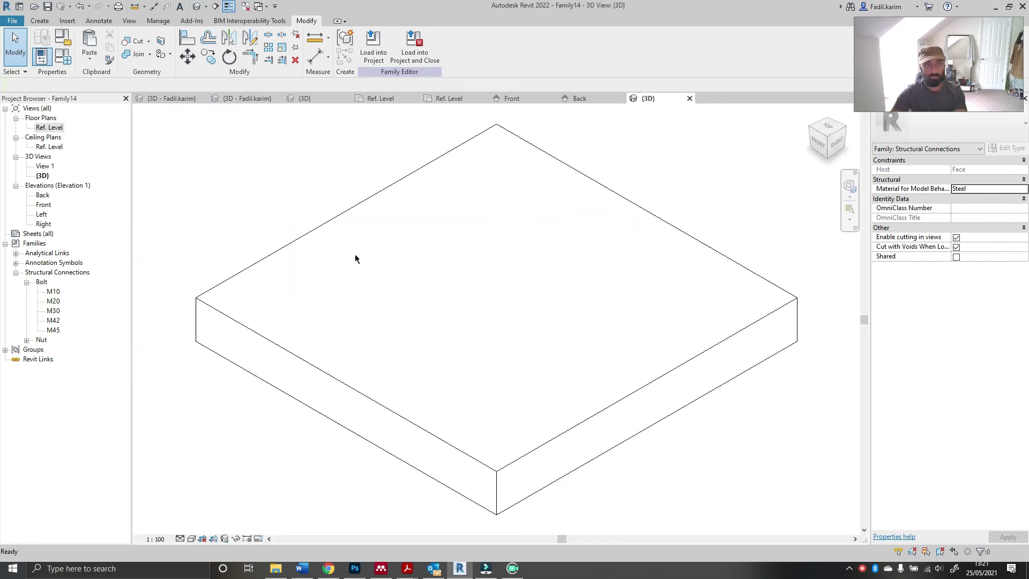
{"action": "scroll", "coordinate": [355, 254], "scroll_direction": "down", "scroll_amount": 5}
{"action": "left_click_drag", "start_coordinate": [630, 146], "coordinate": [622, 161]}
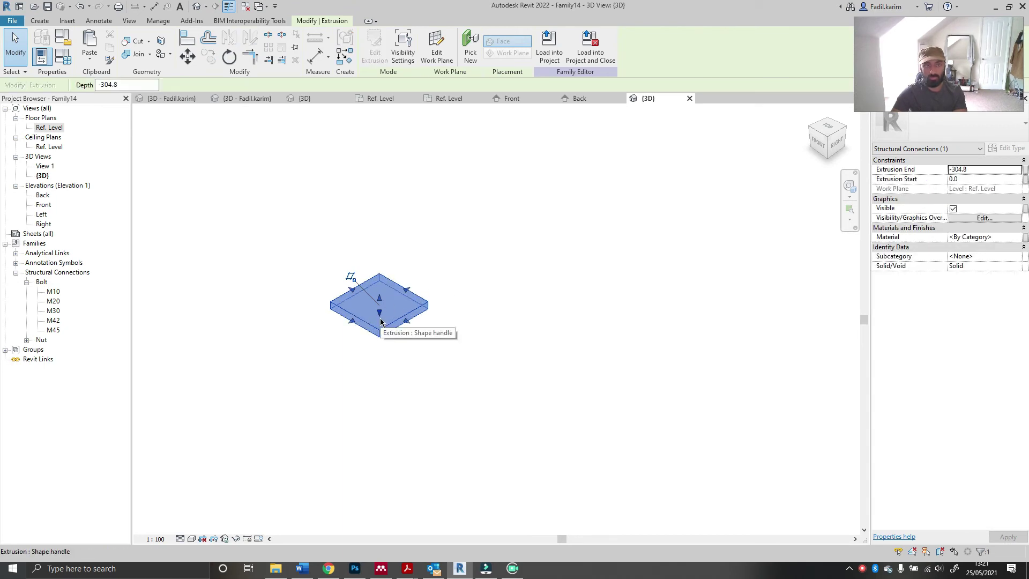
{"action": "left_click", "coordinate": [384, 356]}
{"action": "scroll", "coordinate": [366, 323], "scroll_direction": "up", "scroll_amount": 6}
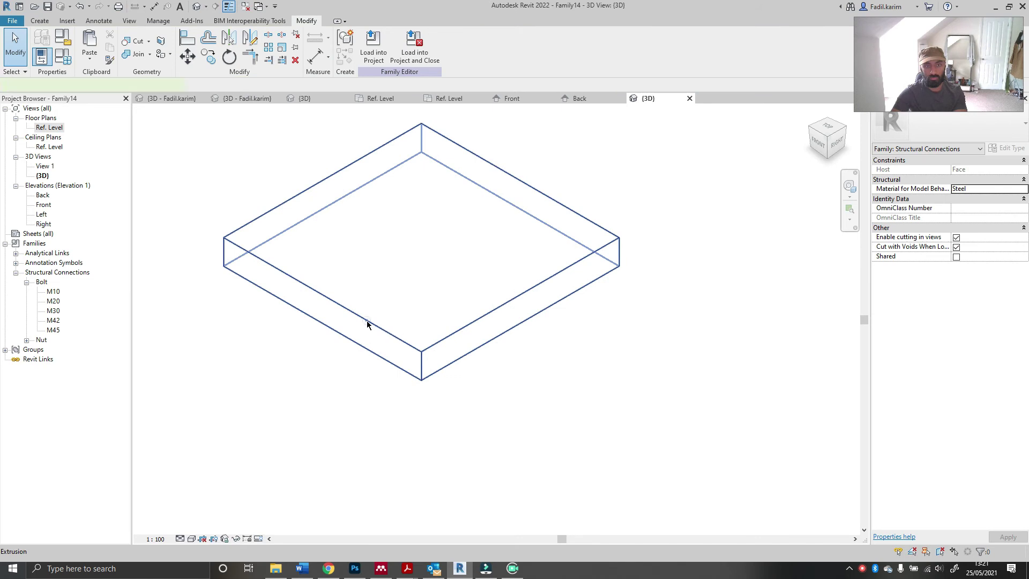
{"action": "left_click", "coordinate": [367, 323]}
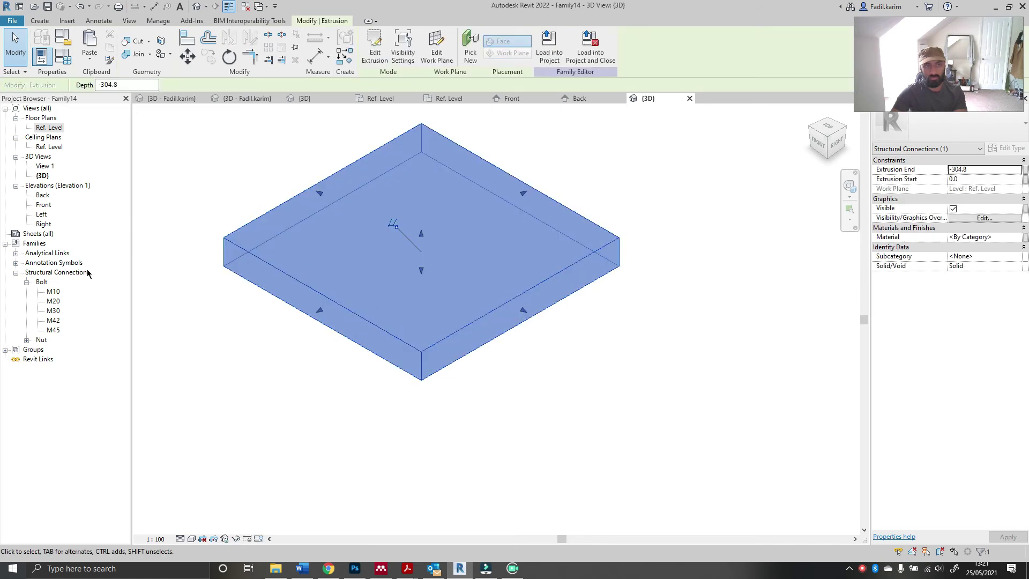
{"action": "scroll", "coordinate": [393, 318], "scroll_direction": "down", "scroll_amount": 3}
{"action": "left_click", "coordinate": [349, 371]}
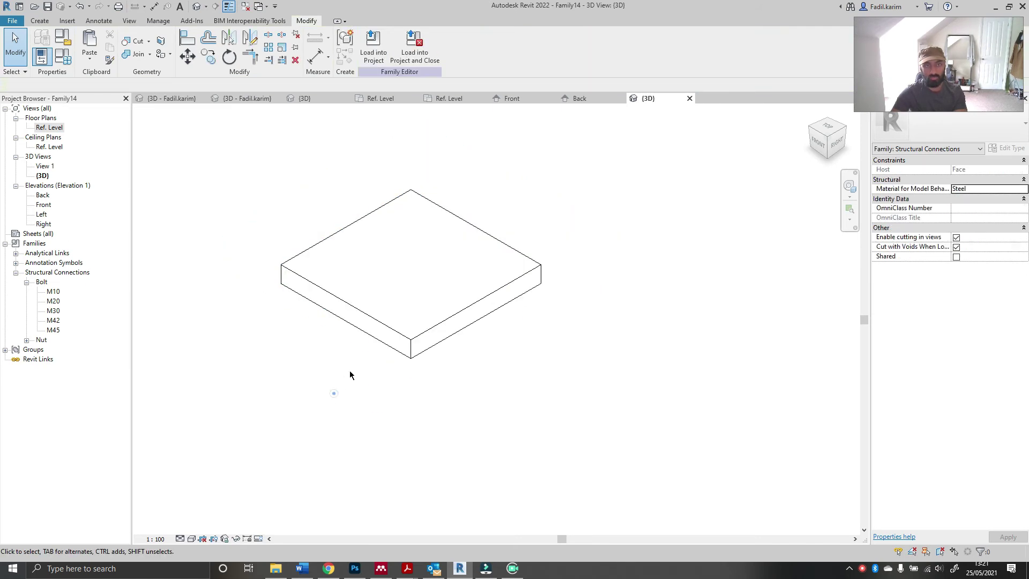
{"action": "mouse_move", "coordinate": [333, 394]}
{"action": "left_mouse_down"}
{"action": "mouse_move", "coordinate": [476, 187]}
{"action": "mouse_move", "coordinate": [504, 220]}
{"action": "left_mouse_up"}
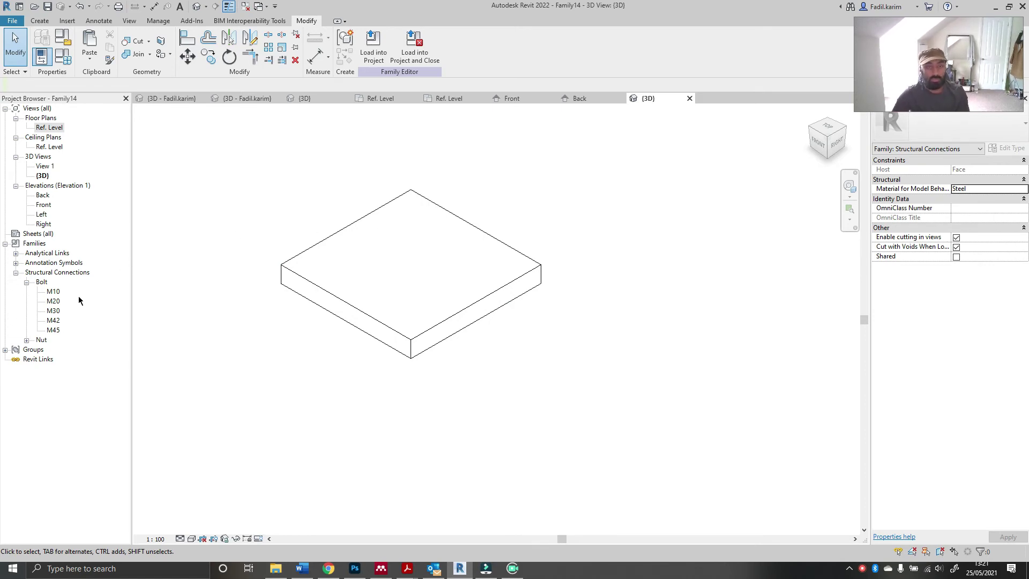
Step: Close the inactive views, return to the Ref. Level floor plan and save Family14
{"action": "left_click", "coordinate": [245, 6]}
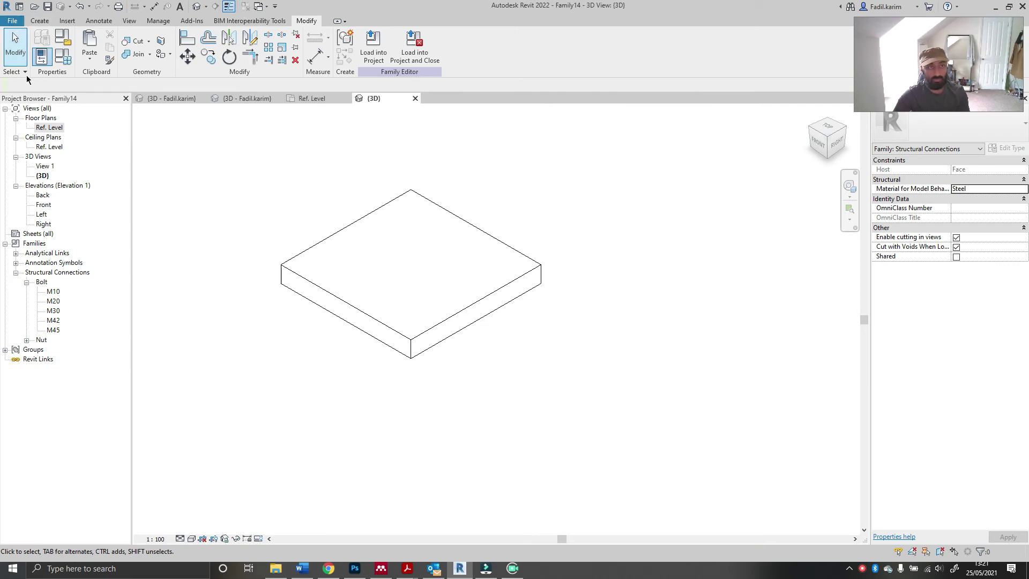
{"action": "double_click", "coordinate": [52, 128]}
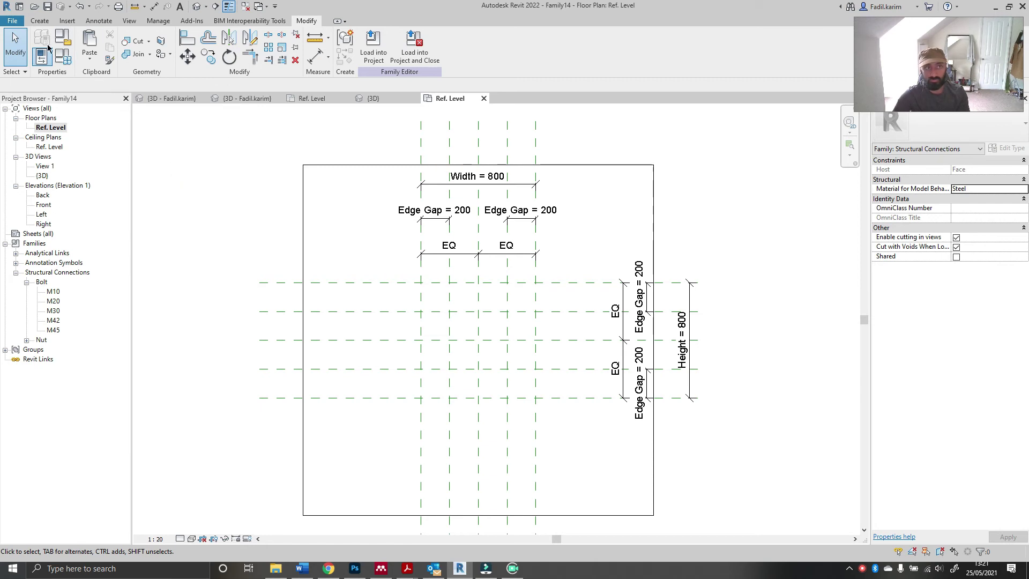
{"action": "left_click", "coordinate": [46, 7]}
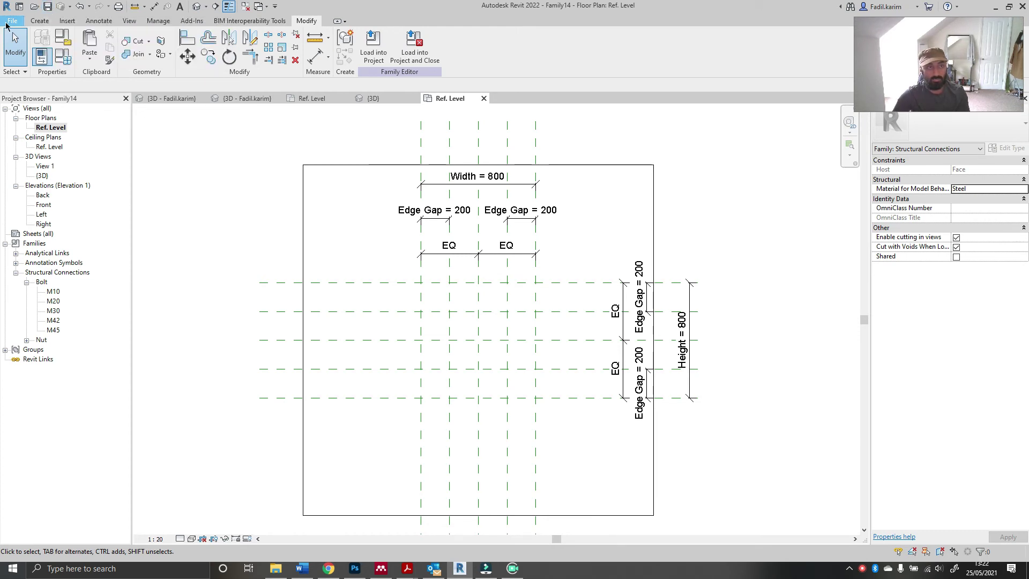
Step: Save the family as Family14.rfa in Family Templates > English > CADemy Templates
{"action": "left_click", "coordinate": [8, 21]}
{"action": "mouse_move", "coordinate": [40, 147]}
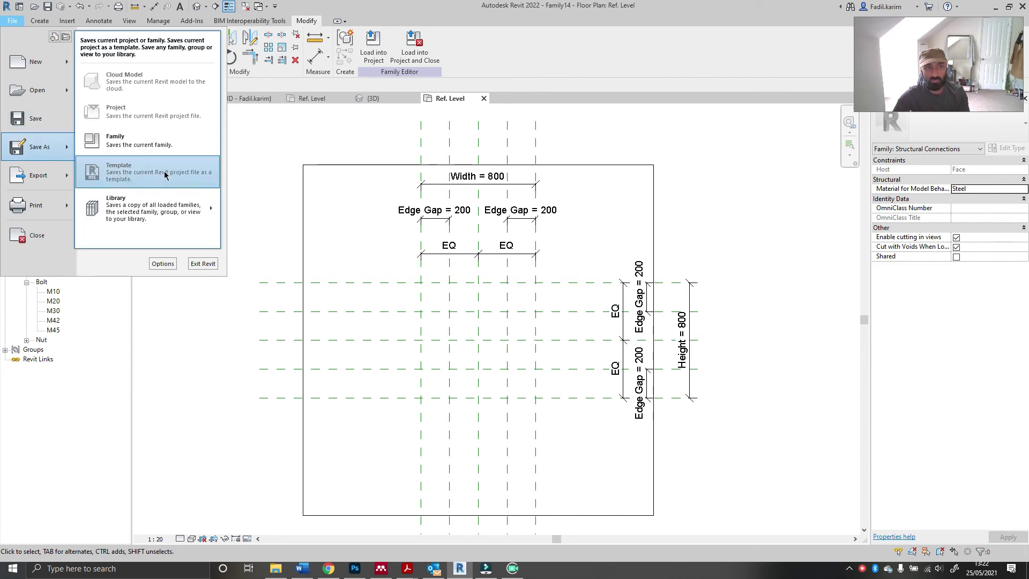
{"action": "left_click", "coordinate": [137, 141]}
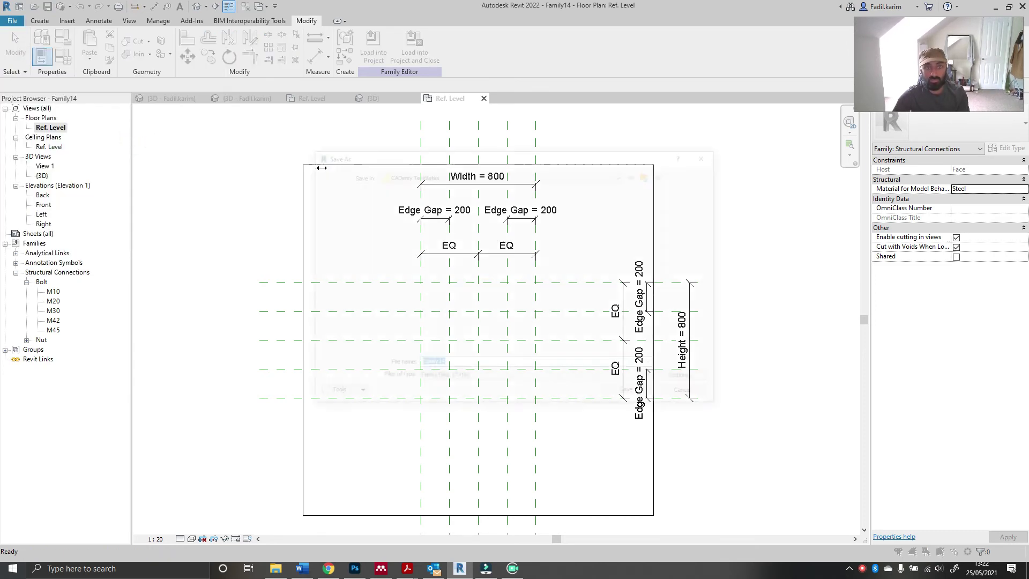
{"action": "left_click", "coordinate": [458, 174]}
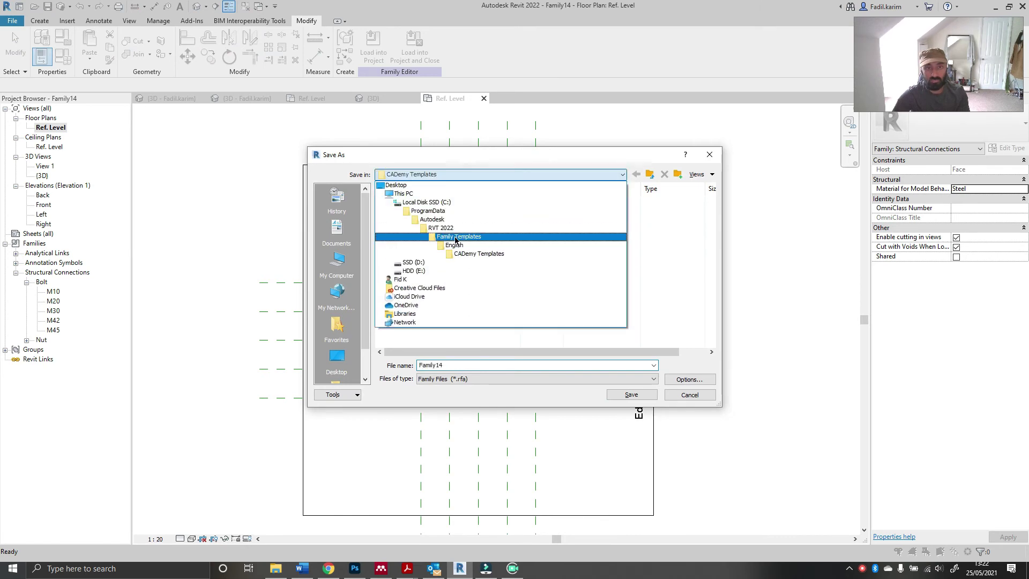
{"action": "left_click", "coordinate": [491, 254]}
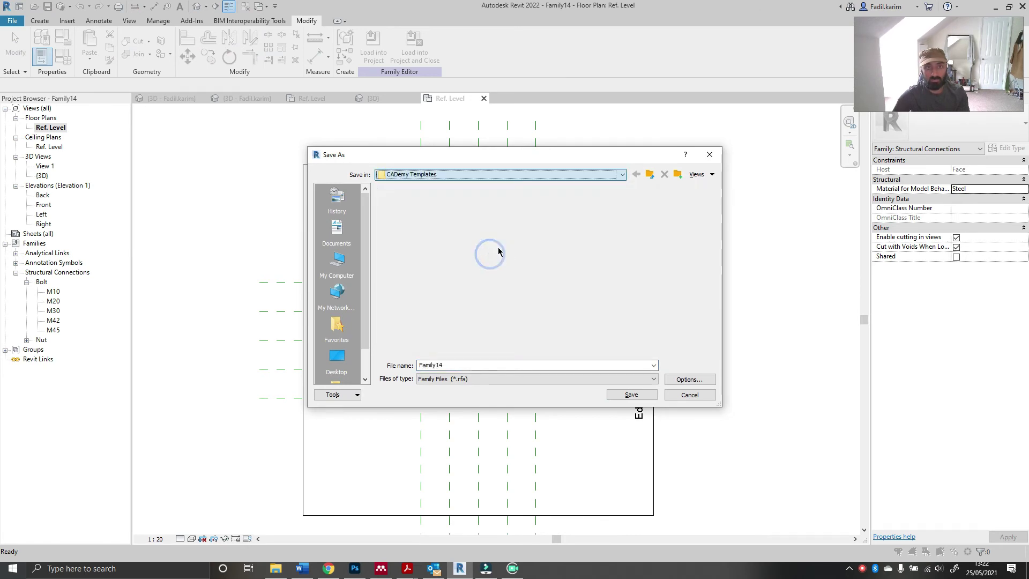
{"action": "left_click", "coordinate": [632, 395]}
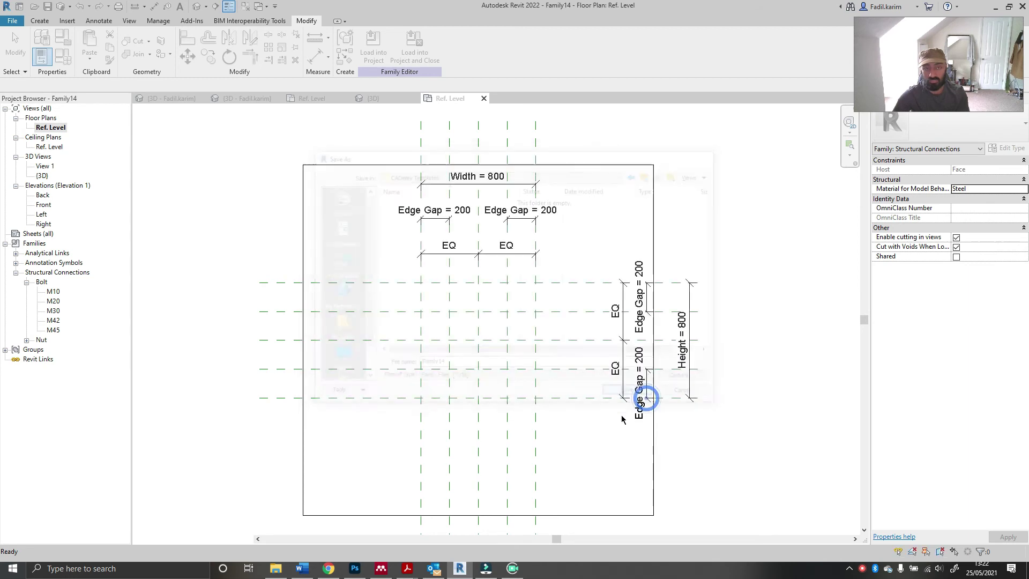
Step: Confirm in File Explorer that Family14.rfa (624 KB) sits in CADemy Templates, then return to Revit
{"action": "left_click", "coordinate": [280, 571]}
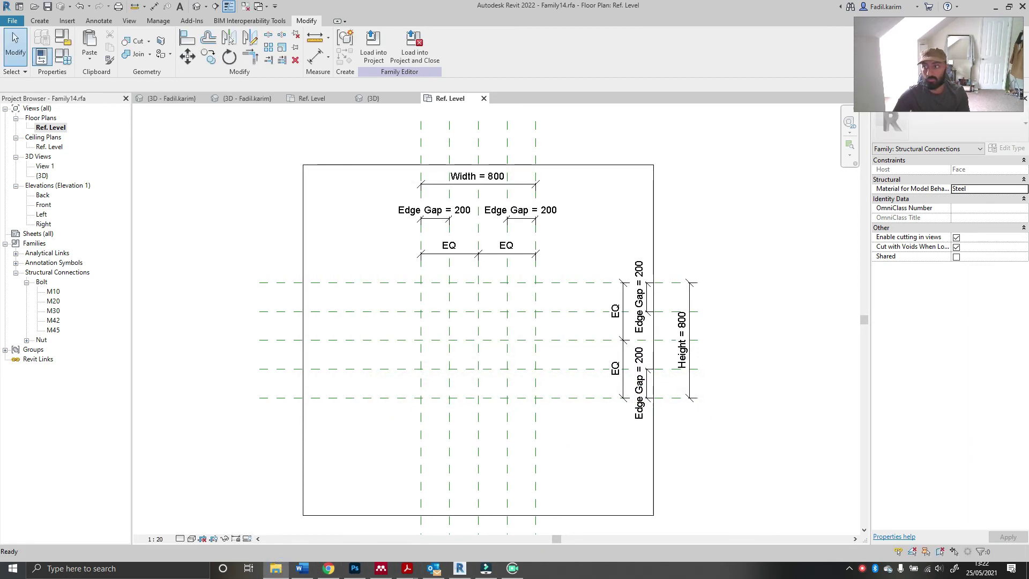
{"action": "left_click_drag", "start_coordinate": [911, 84], "coordinate": [357, 88]}
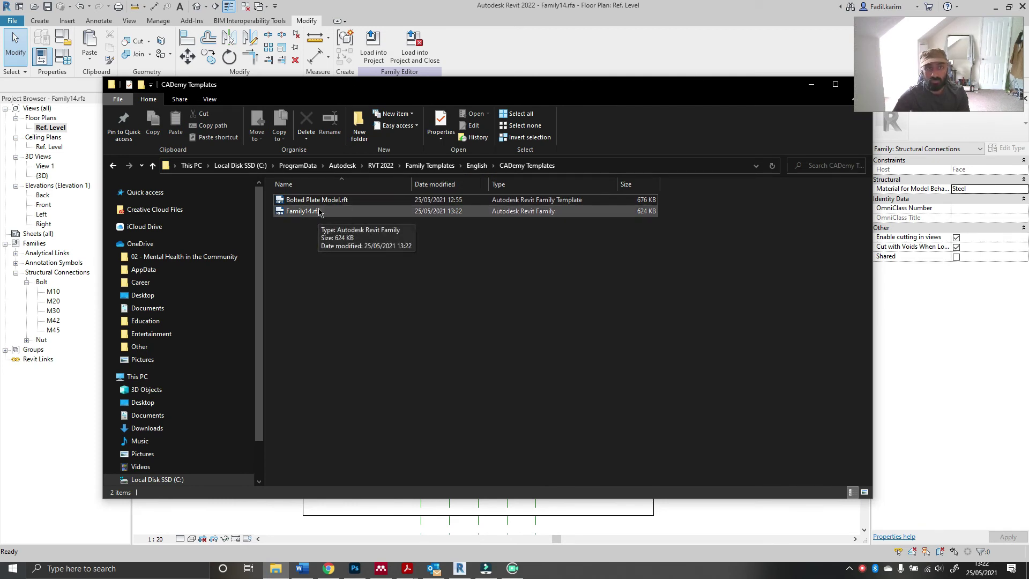
{"action": "left_click_drag", "start_coordinate": [382, 86], "coordinate": [551, 88]}
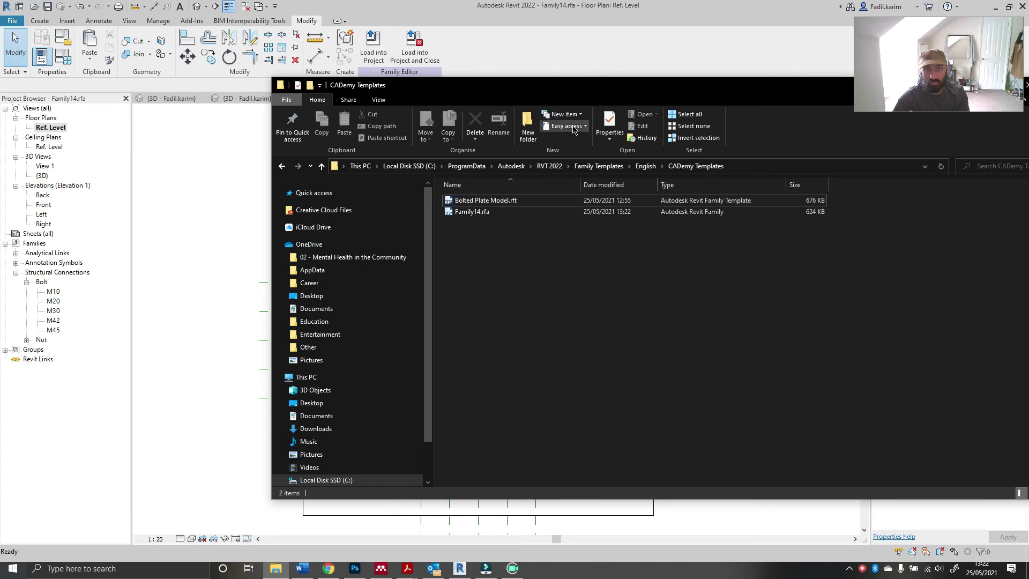
{"action": "key", "text": "alt+Tab"}
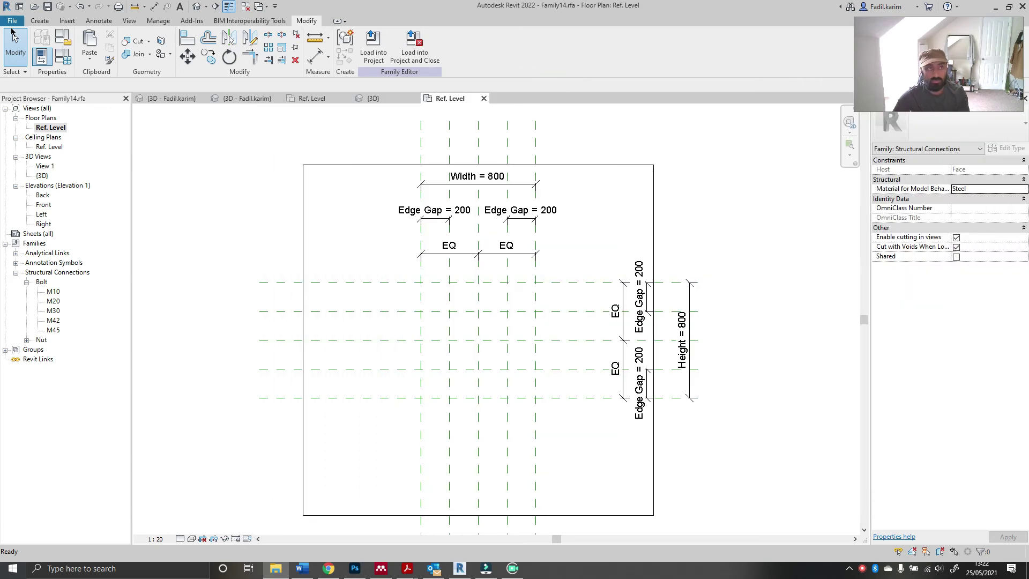
Step: Browse CADemy Templates in the New Family chooser, finding only Bolted Plate Model.rft, then dismiss it
{"action": "left_click", "coordinate": [12, 20]}
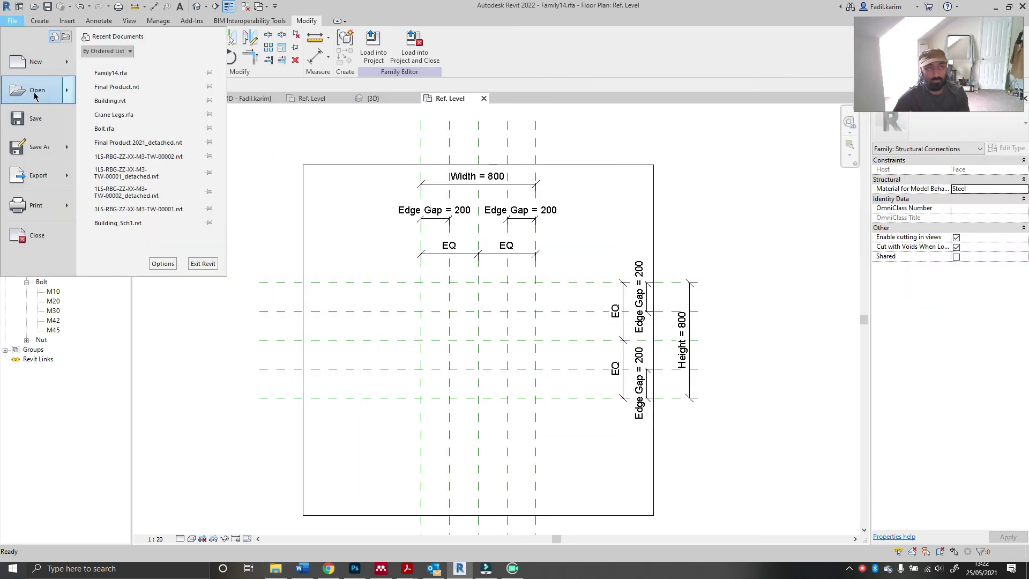
{"action": "mouse_move", "coordinate": [38, 62]}
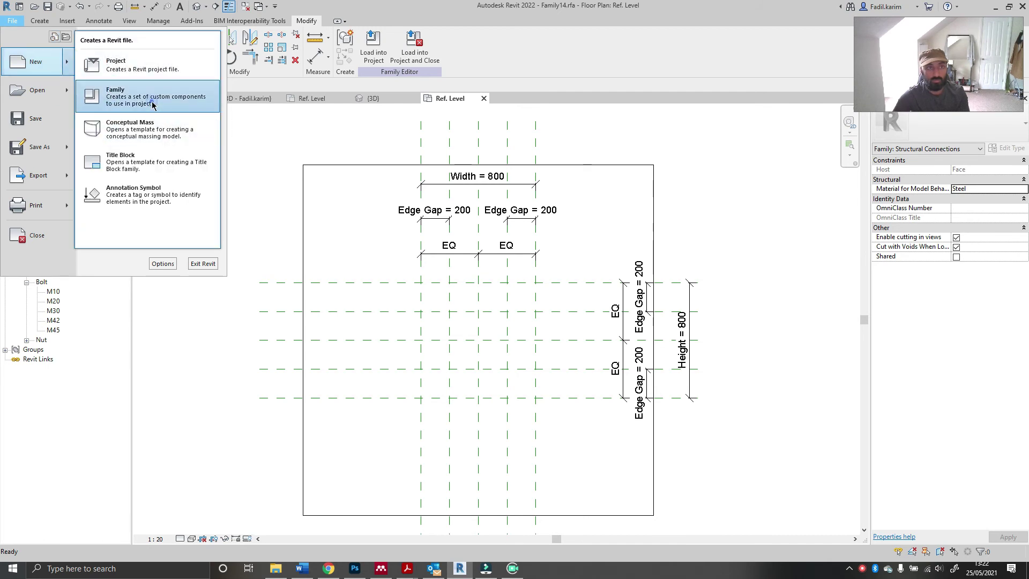
{"action": "left_click", "coordinate": [153, 105]}
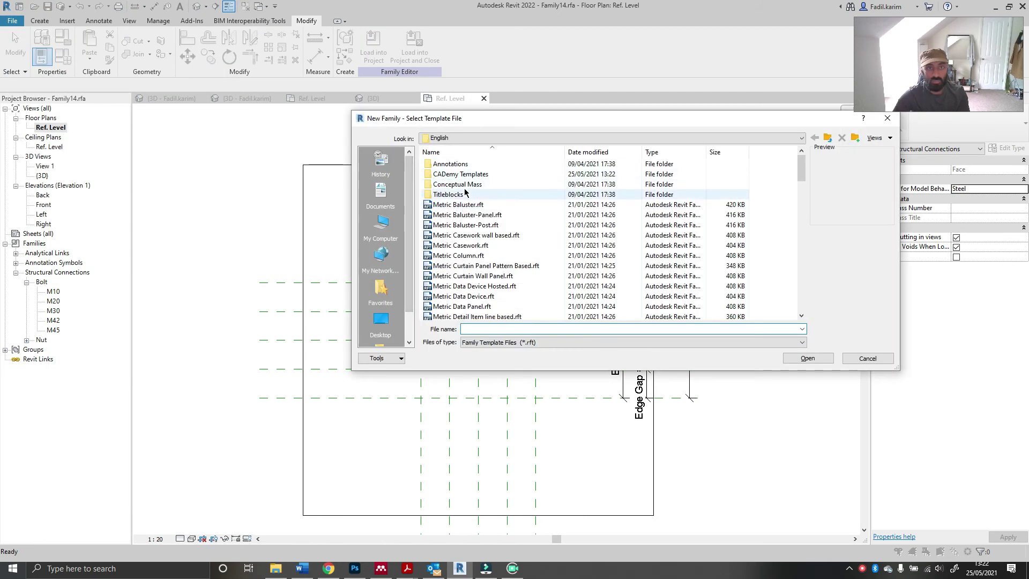
{"action": "double_click", "coordinate": [466, 174]}
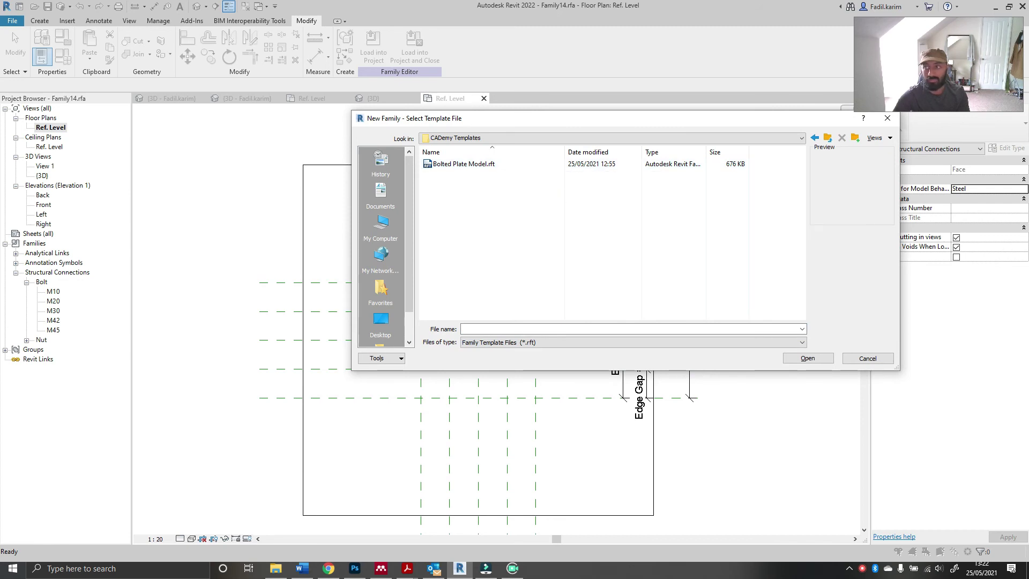
{"action": "left_click", "coordinate": [275, 568]}
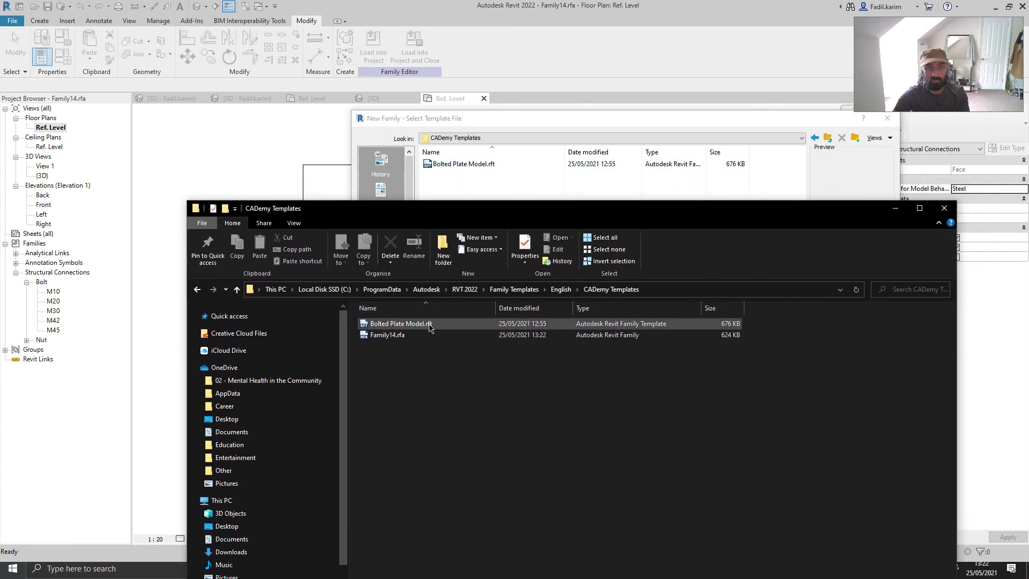
{"action": "left_click", "coordinate": [410, 336]}
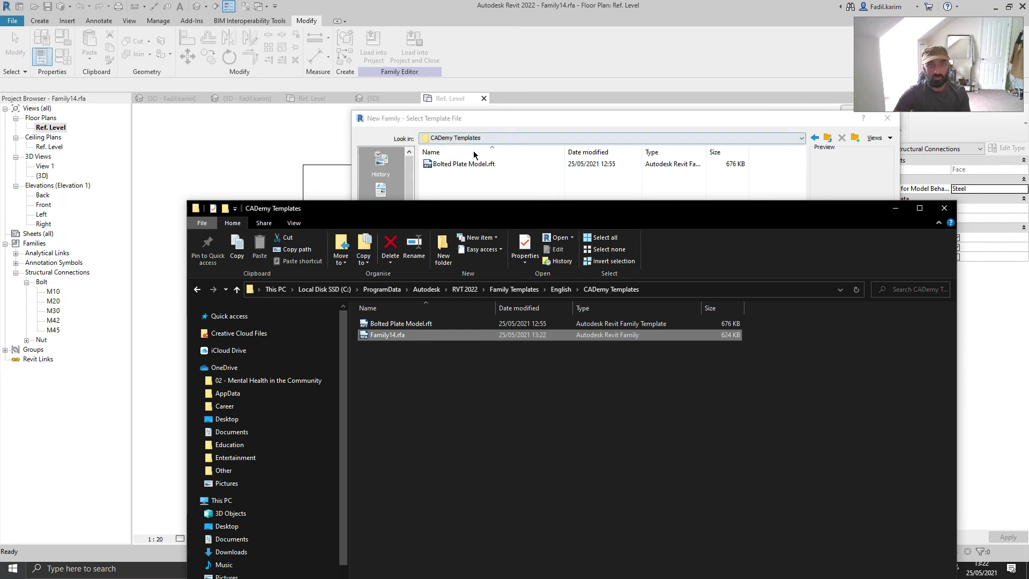
{"action": "left_click", "coordinate": [670, 117]}
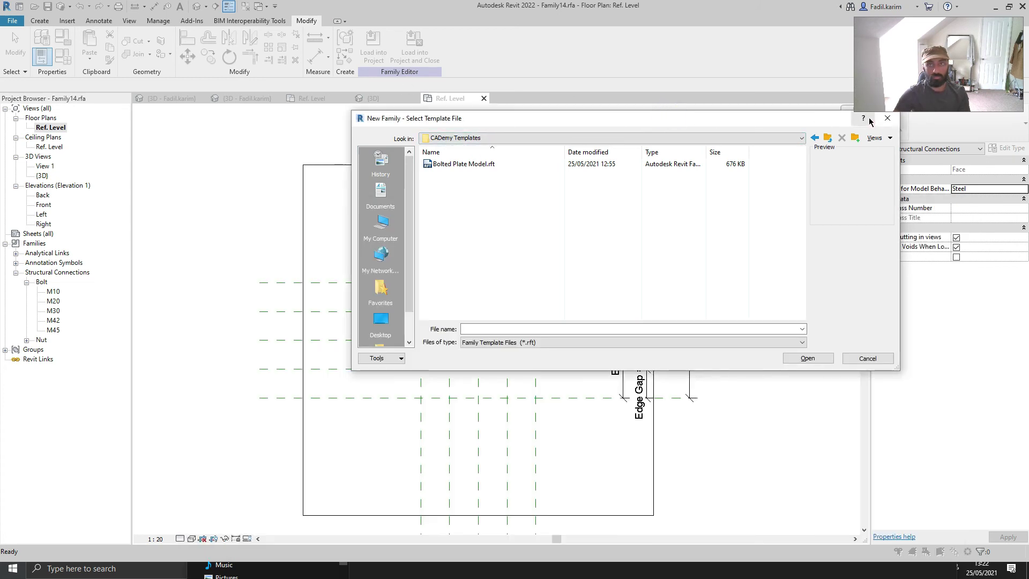
{"action": "left_click", "coordinate": [887, 118]}
Step: Close Family14's plan and 3D views, cancelling the Family12 close prompt to keep it open
{"action": "left_click", "coordinate": [484, 98]}
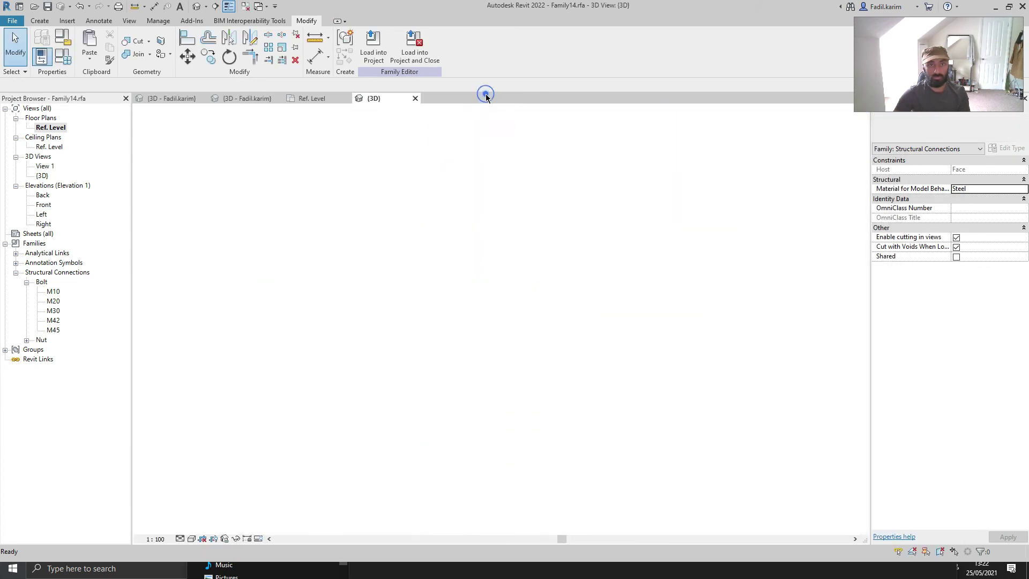
{"action": "left_click", "coordinate": [414, 98]}
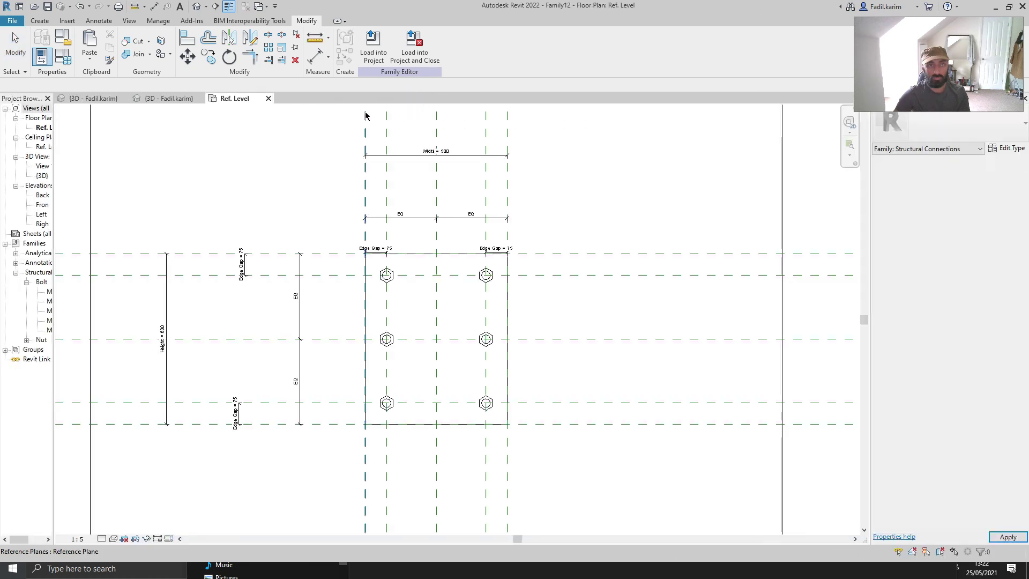
{"action": "left_click", "coordinate": [268, 99]}
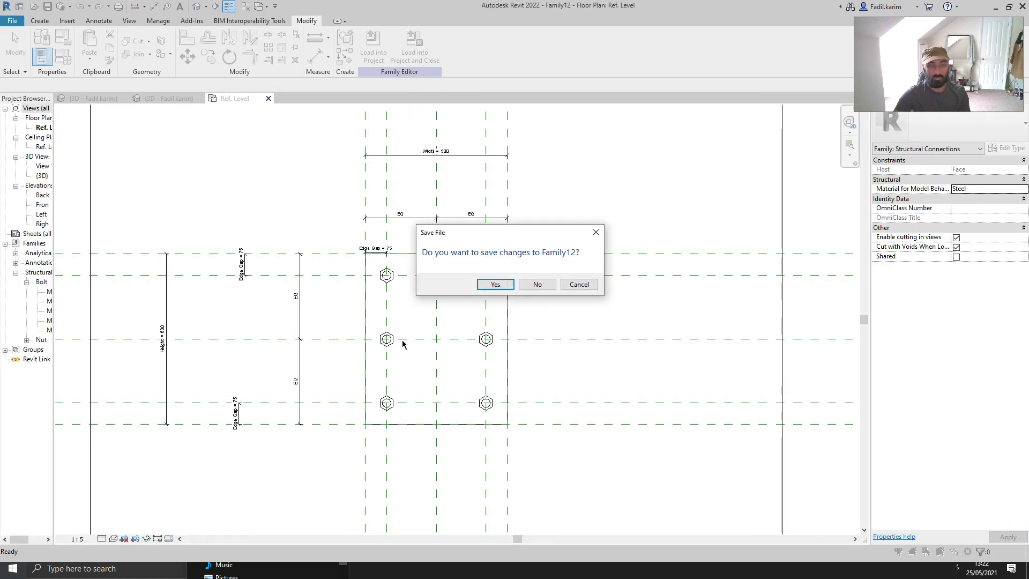
{"action": "left_click", "coordinate": [579, 285]}
{"action": "left_click", "coordinate": [410, 571]}
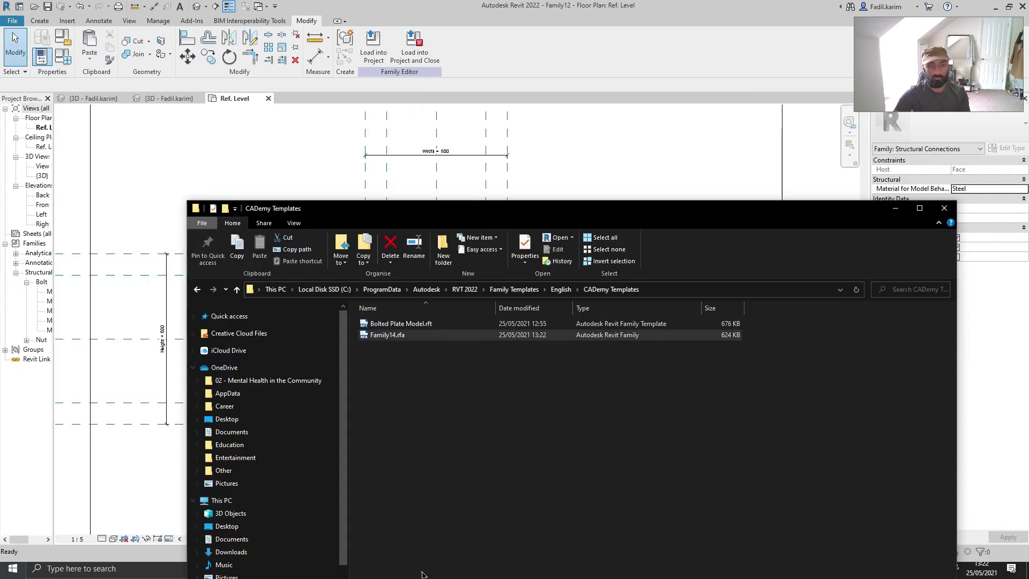
{"action": "left_click_drag", "start_coordinate": [475, 224], "coordinate": [579, 149]}
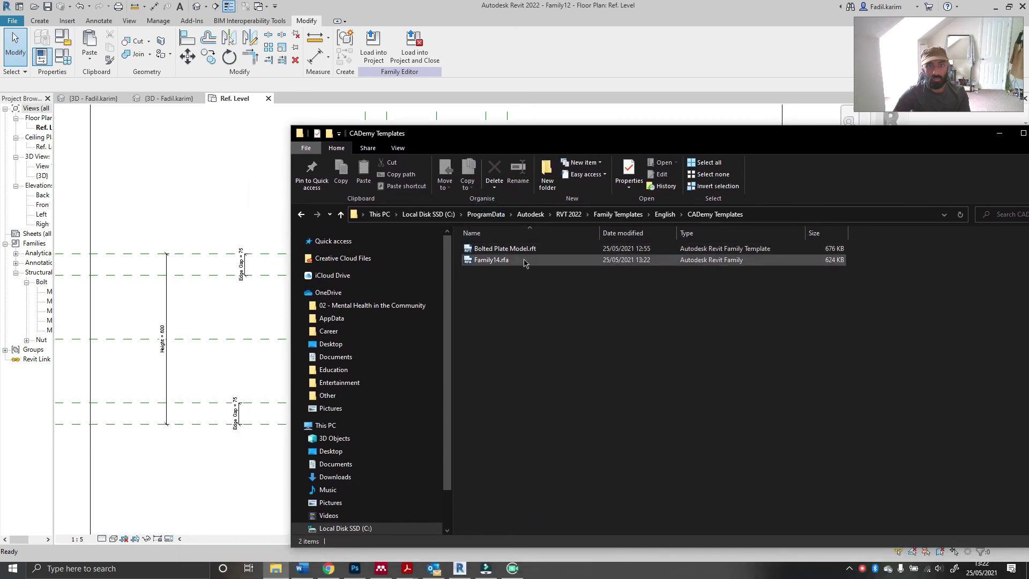
{"action": "left_click", "coordinate": [14, 21]}
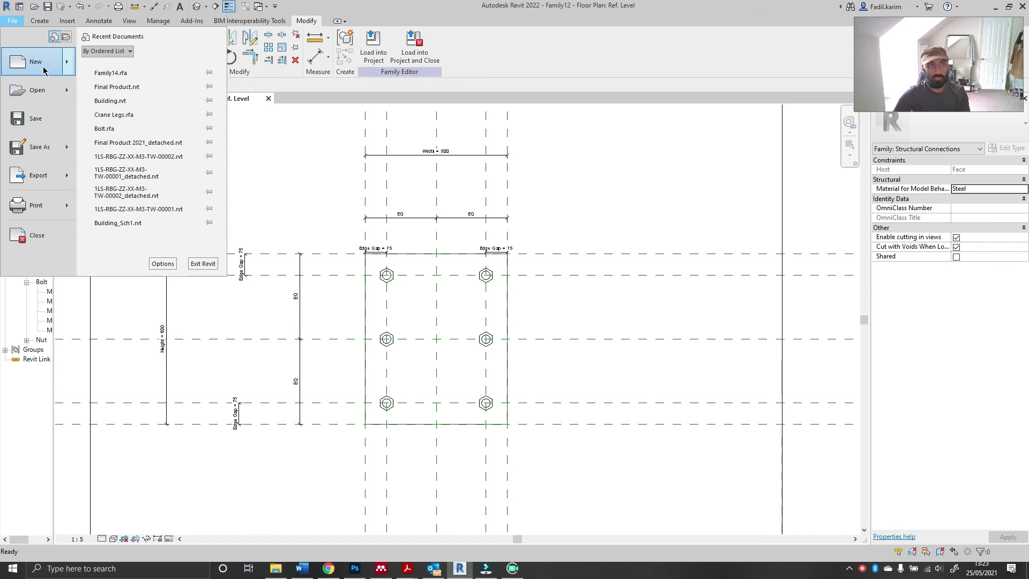
Step: Show the CADemy Templates folder in the New Family template chooser
{"action": "mouse_move", "coordinate": [44, 75]}
{"action": "left_click", "coordinate": [126, 105]}
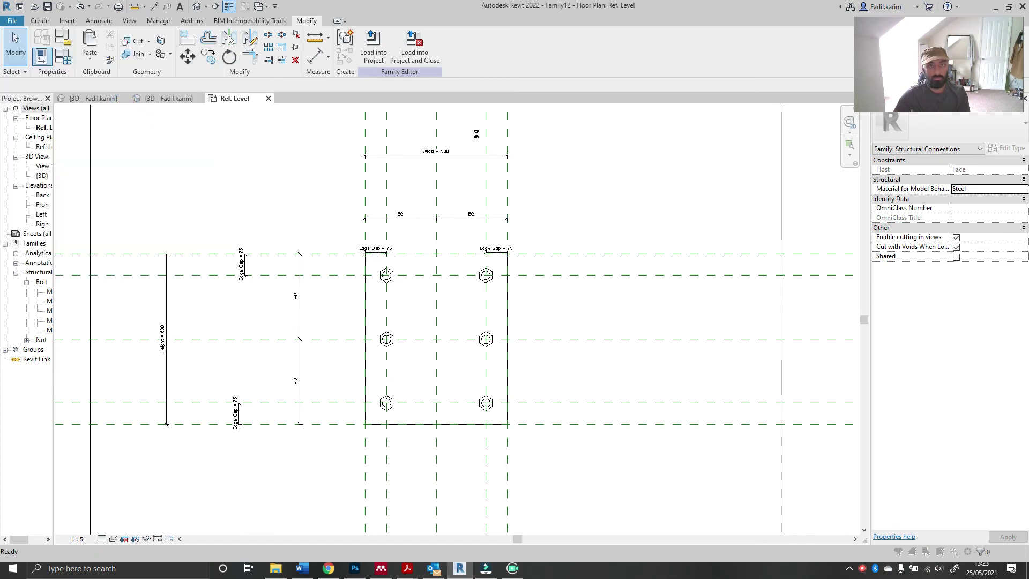
{"action": "left_click_drag", "start_coordinate": [488, 116], "coordinate": [213, 42]}
{"action": "double_click", "coordinate": [245, 138]}
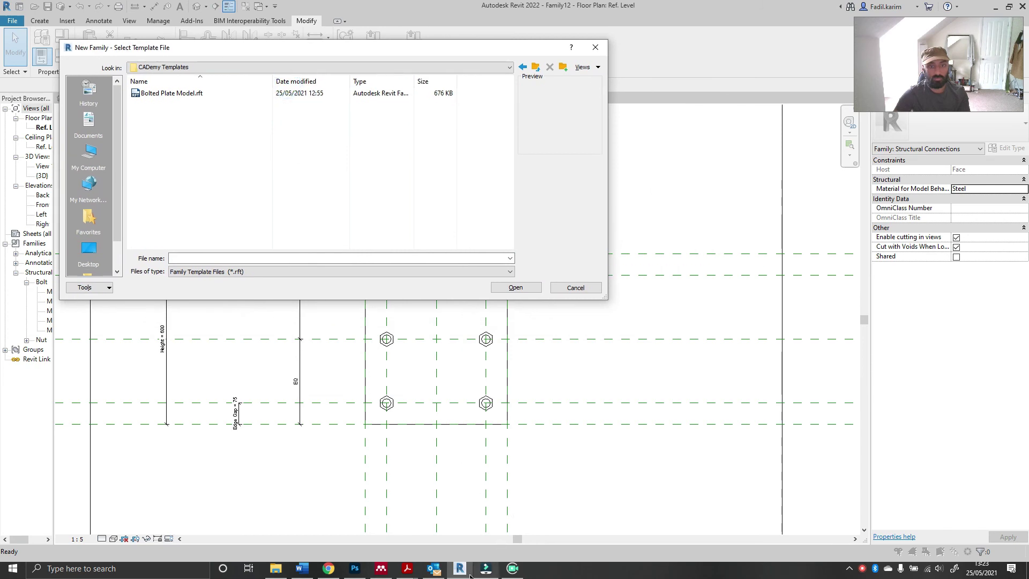
Step: Rename Family14.rfa to Family14.rft in Explorer, accepting the extension change warning
{"action": "left_click", "coordinate": [279, 572]}
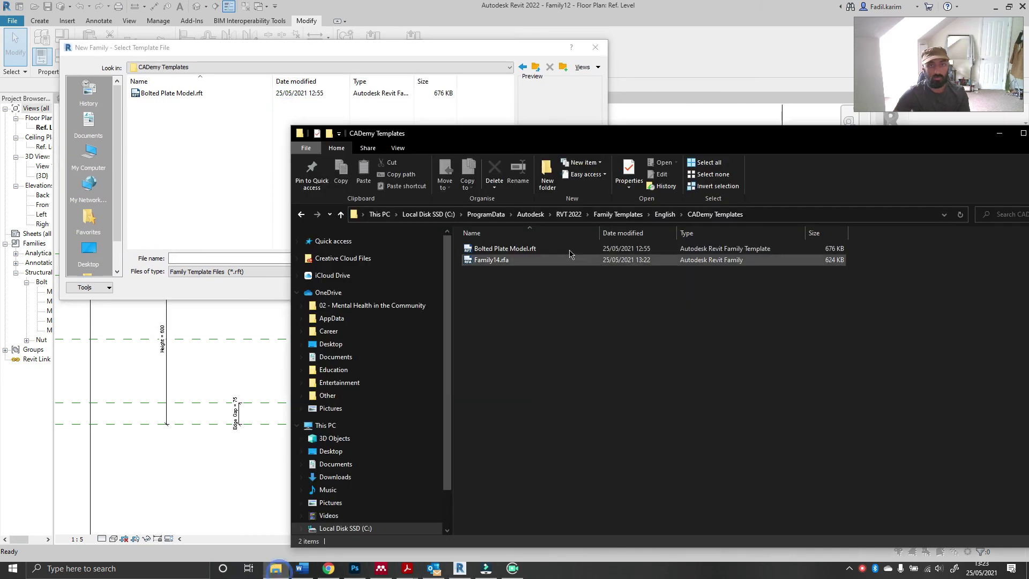
{"action": "left_click", "coordinate": [515, 263]}
{"action": "left_click", "coordinate": [514, 263]}
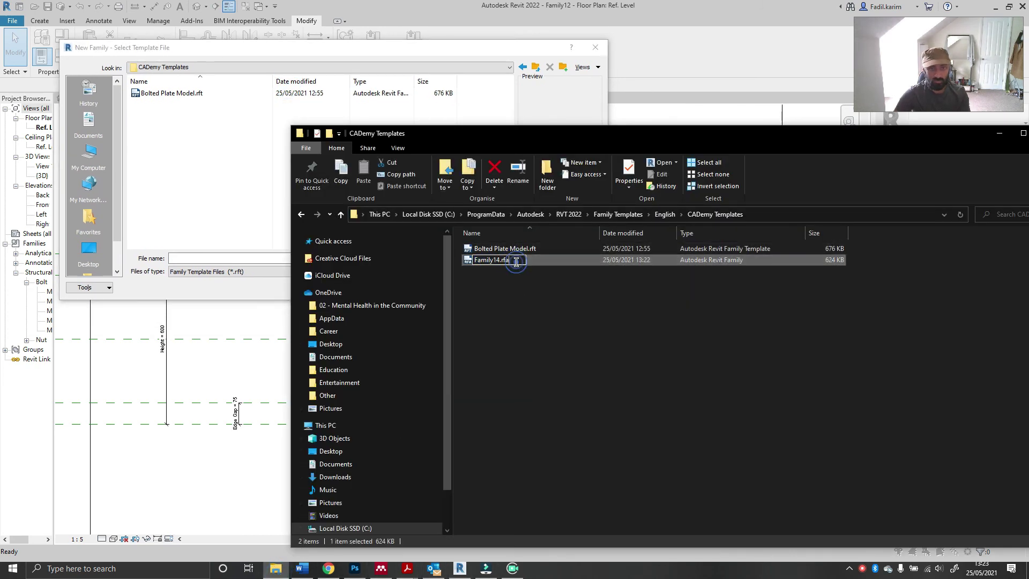
{"action": "left_click", "coordinate": [516, 261]}
{"action": "key", "text": "BackSpace"}
{"action": "key", "text": "Return"}
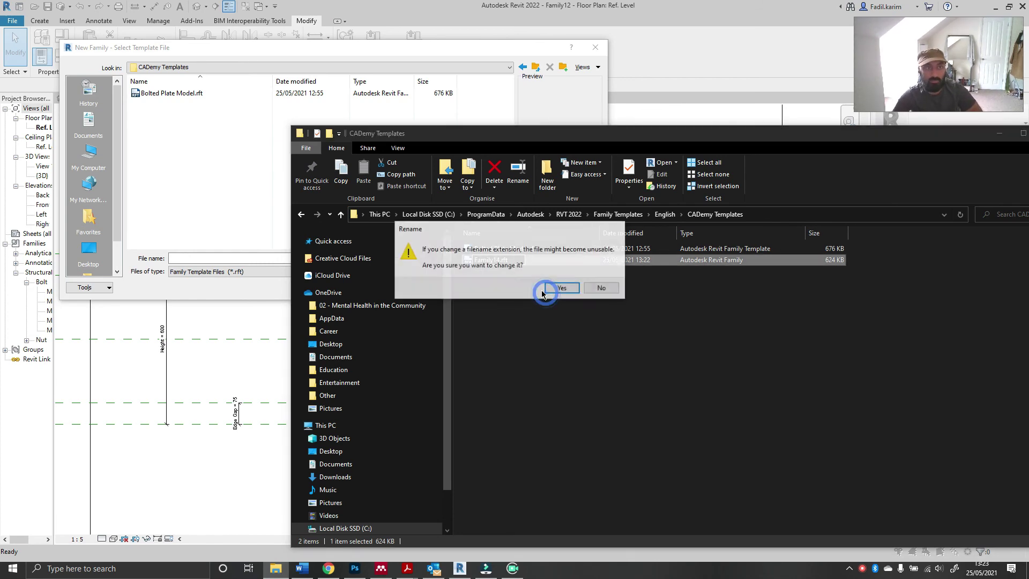
{"action": "left_click", "coordinate": [561, 289]}
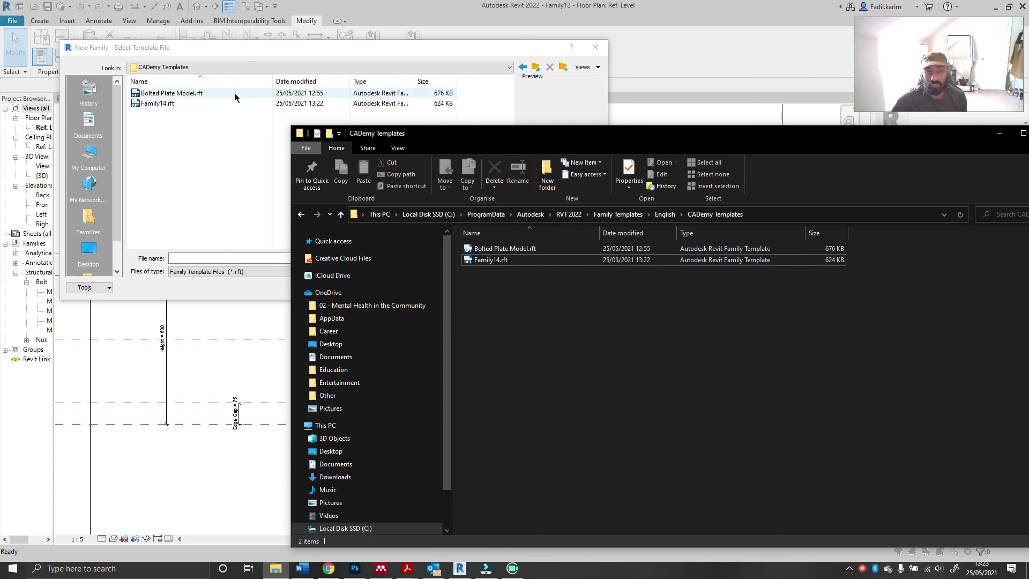
Step: Inspect Family14.rft and Bolted Plate Model.rft in Explorer, then bring up the screen recorder controls
{"action": "left_click_drag", "start_coordinate": [610, 138], "coordinate": [450, 131]}
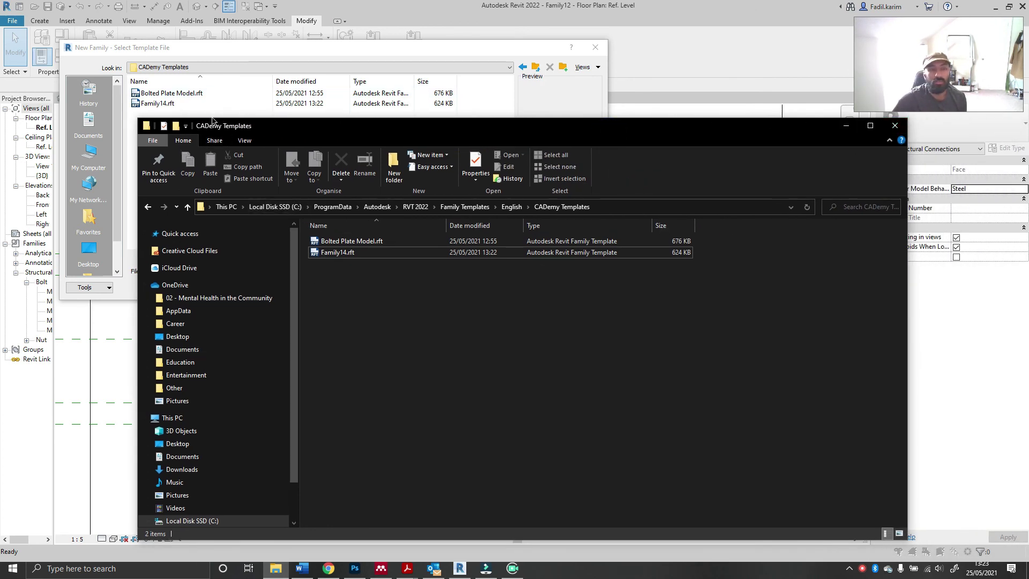
{"action": "left_click", "coordinate": [341, 251]}
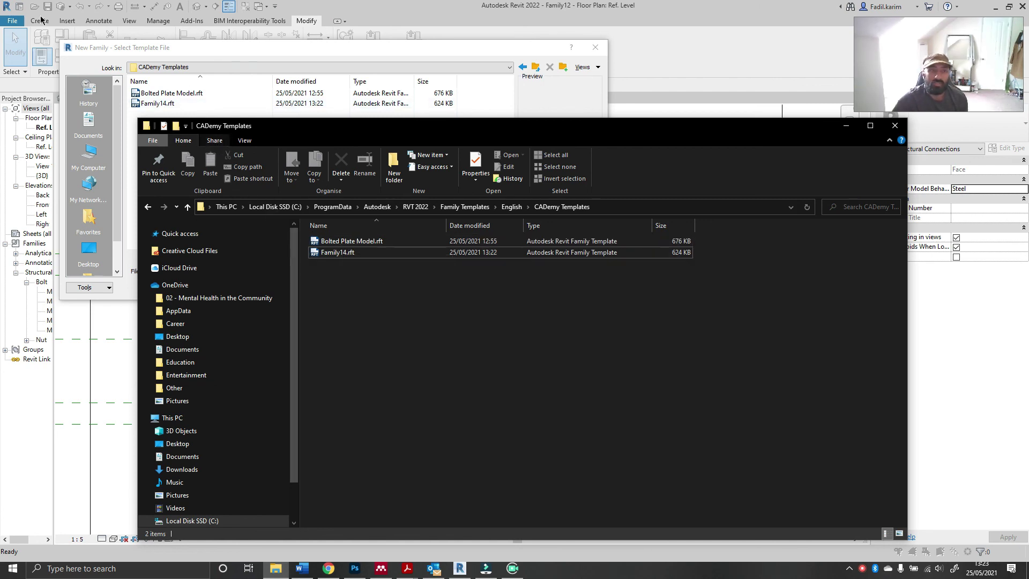
{"action": "left_click", "coordinate": [358, 242]}
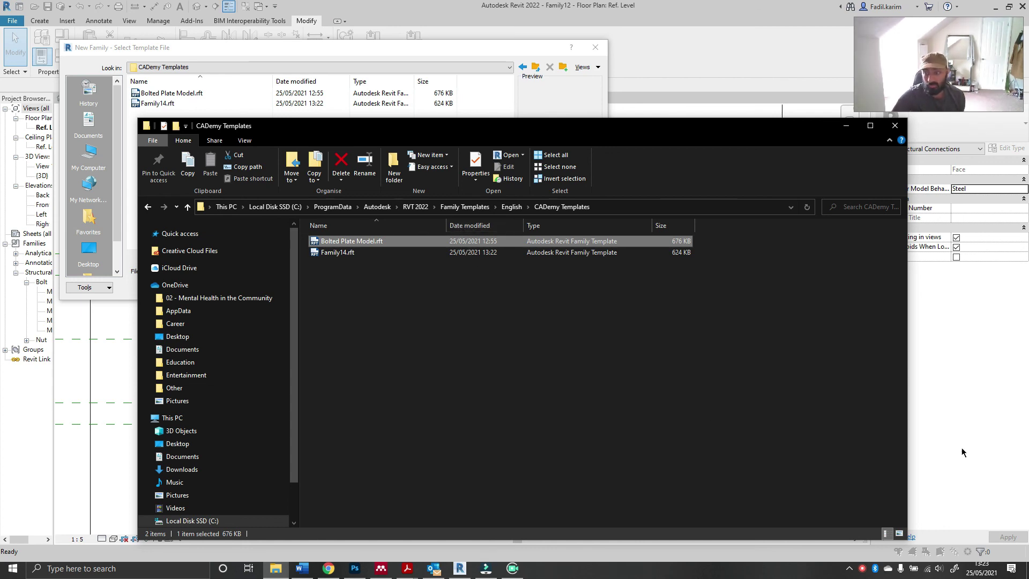
{"action": "left_click", "coordinate": [512, 568]}
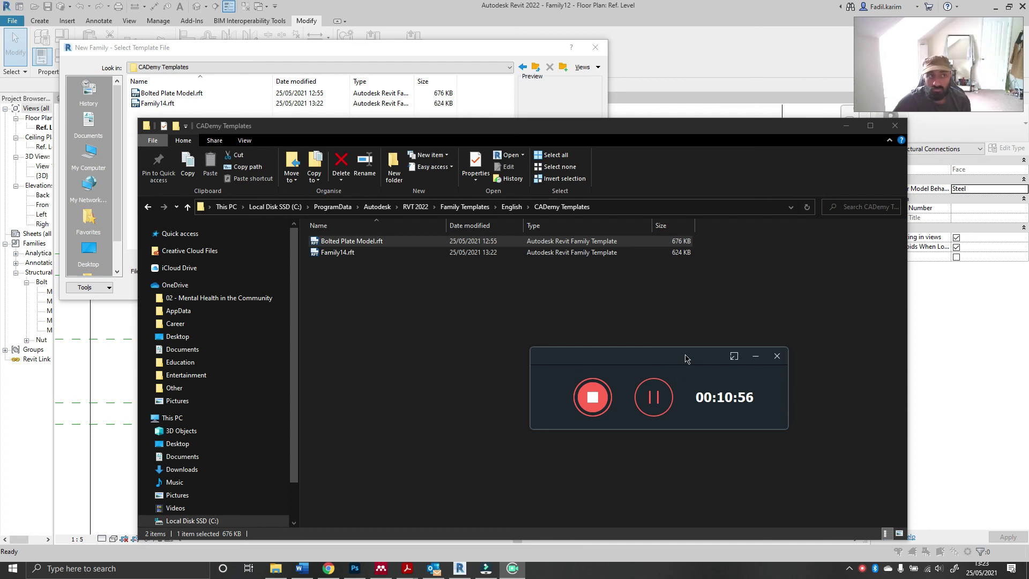
Step: Hide the screen recorder's control widget
{"action": "left_click", "coordinate": [663, 357]}
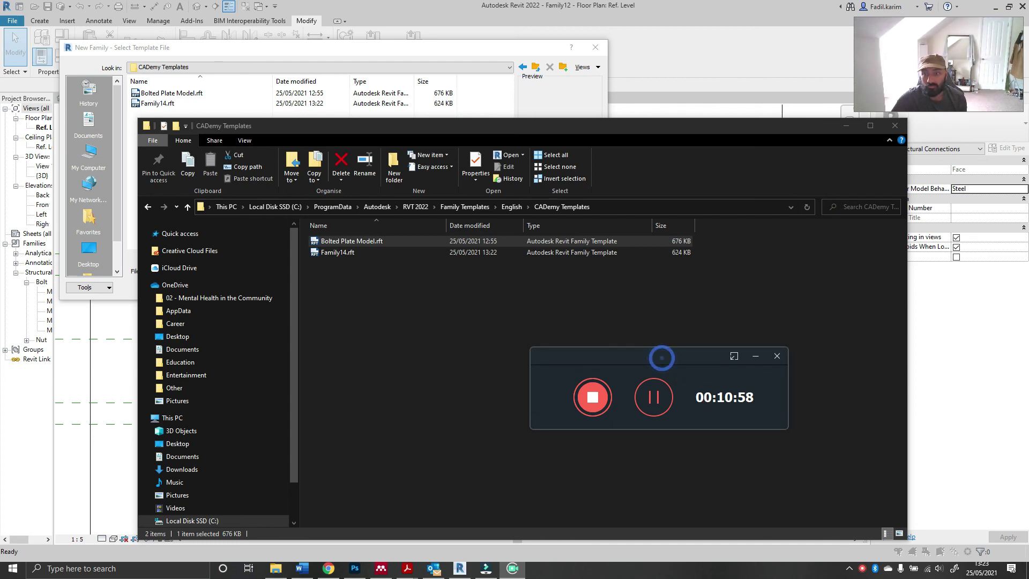